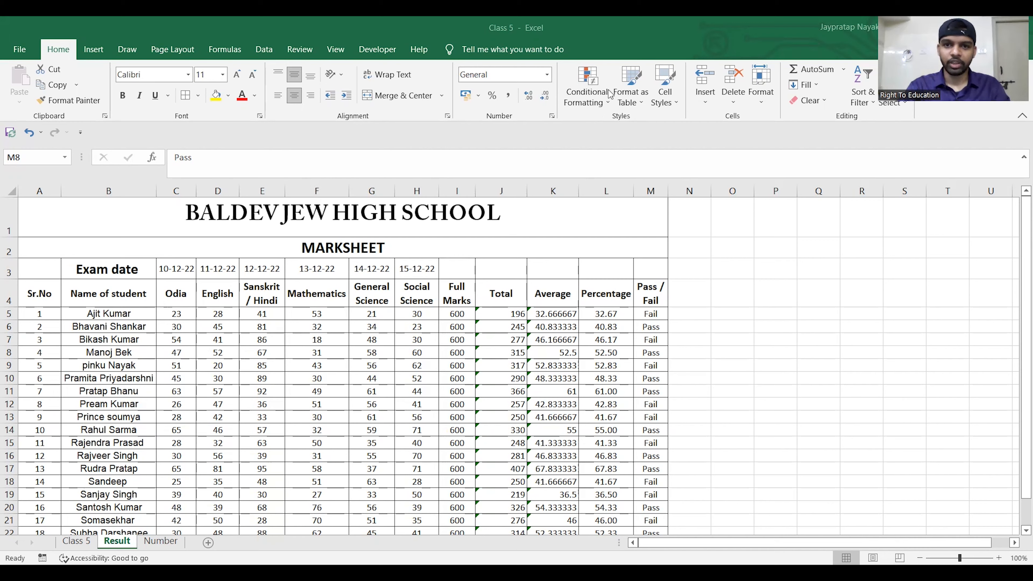
{"action": "key", "text": "ctrl+z"}
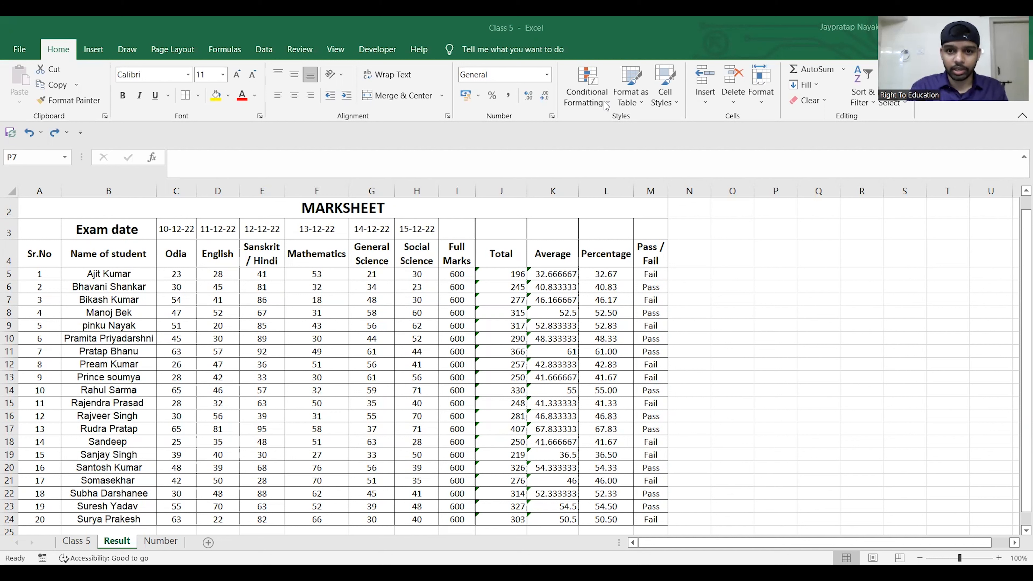
{"action": "left_click", "coordinate": [180, 276]}
{"action": "key", "text": "BackSpace"}
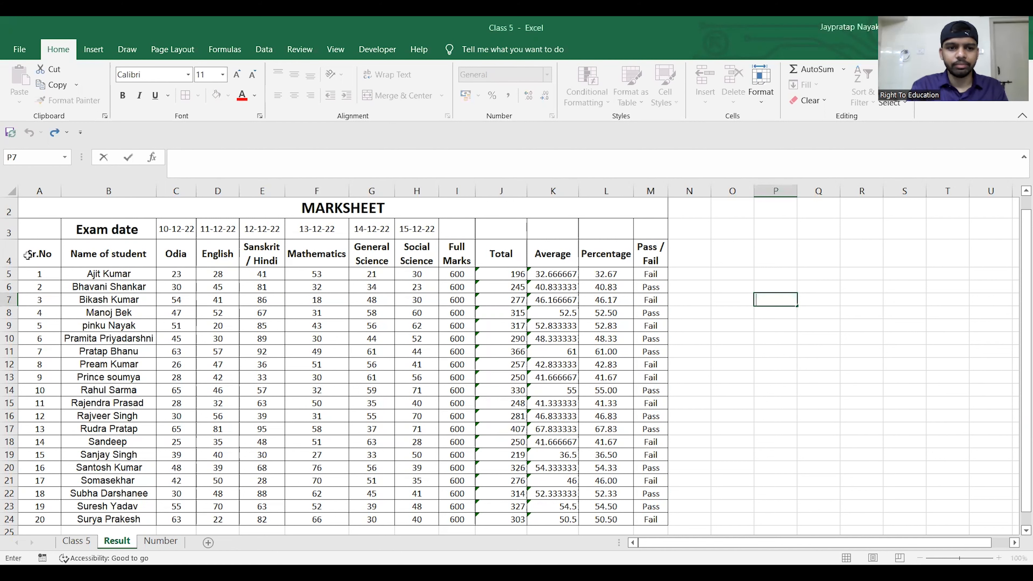
- Set up a Greater Than highlight rule with threshold 30 on all subject marks in C5:H24
{"action": "left_click", "coordinate": [166, 269]}
{"action": "mouse_move", "coordinate": [167, 269]}
{"action": "left_mouse_down"}
{"action": "mouse_move", "coordinate": [321, 325]}
{"action": "mouse_move", "coordinate": [403, 468]}
{"action": "mouse_move", "coordinate": [411, 544]}
{"action": "mouse_move", "coordinate": [409, 491]}
{"action": "left_mouse_up"}
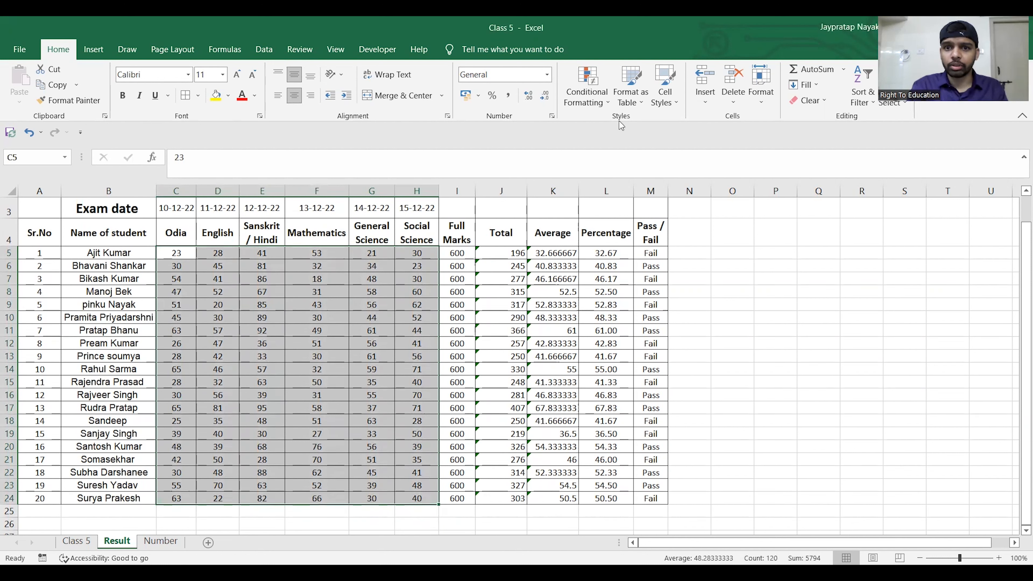
{"action": "left_click", "coordinate": [608, 104]}
{"action": "mouse_move", "coordinate": [615, 139]}
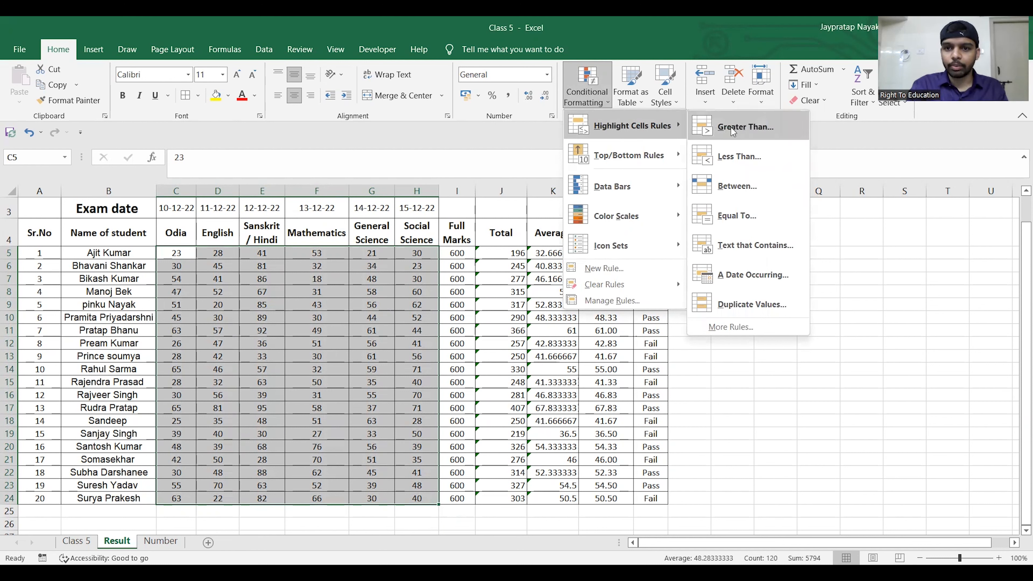
{"action": "left_click", "coordinate": [745, 126]}
{"action": "left_click", "coordinate": [404, 339]}
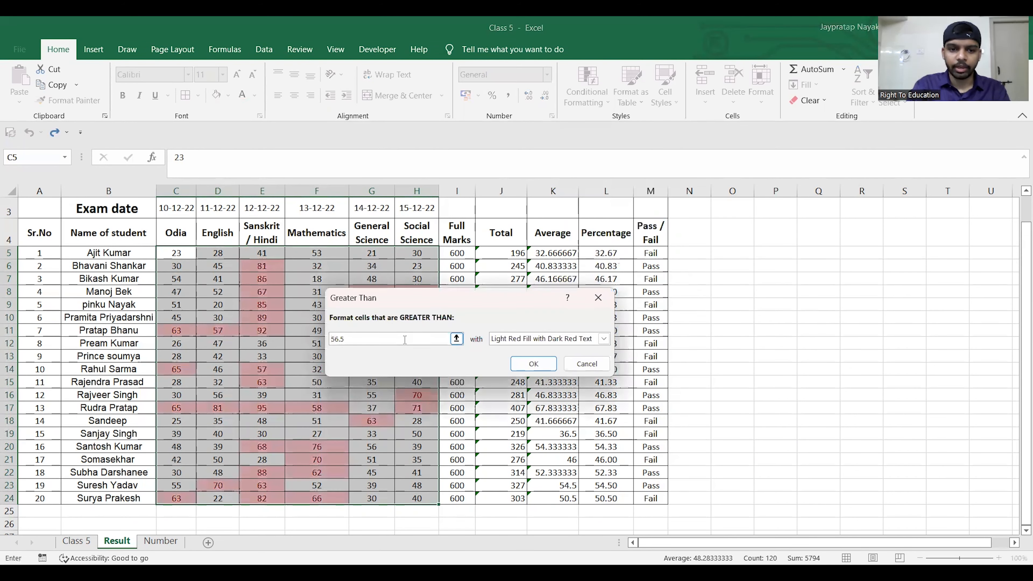
{"action": "key", "text": "BackSpace"}
{"action": "key", "text": "BackSpace"}
{"action": "key", "text": "BackSpace"}
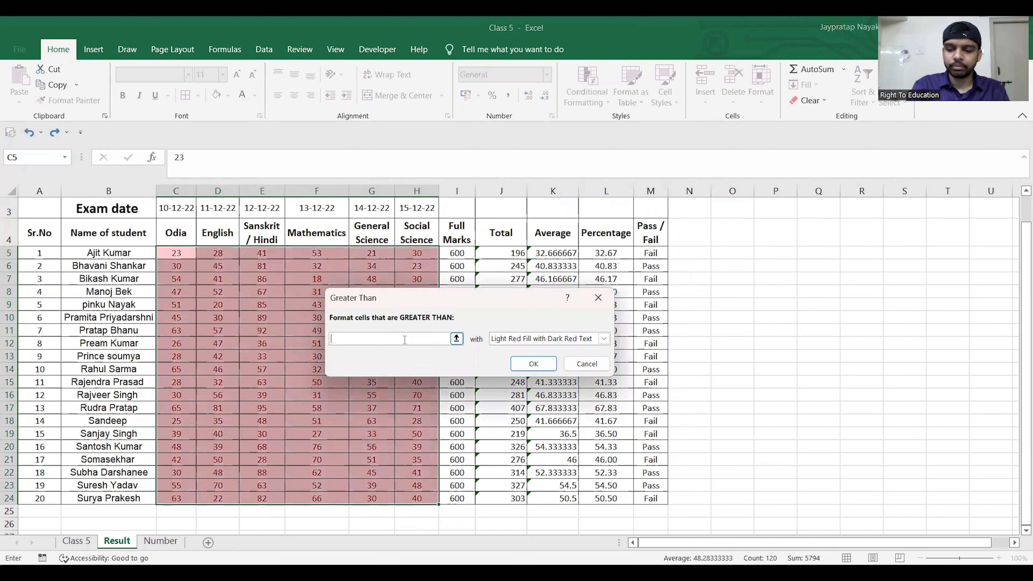
{"action": "type", "text": "30"}
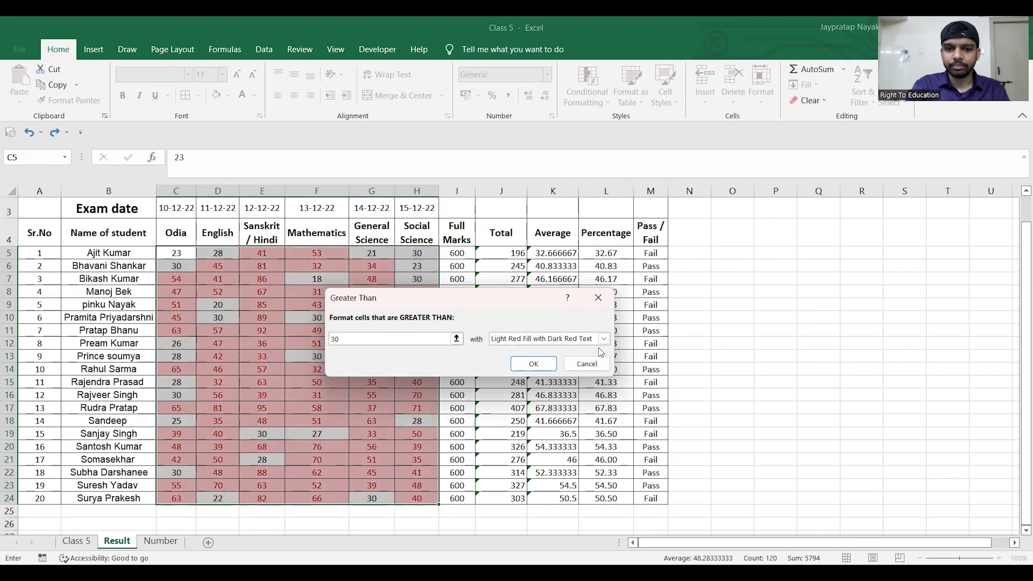
- Examine the underline and font colour options available in the rule's custom format
{"action": "left_click", "coordinate": [600, 339]}
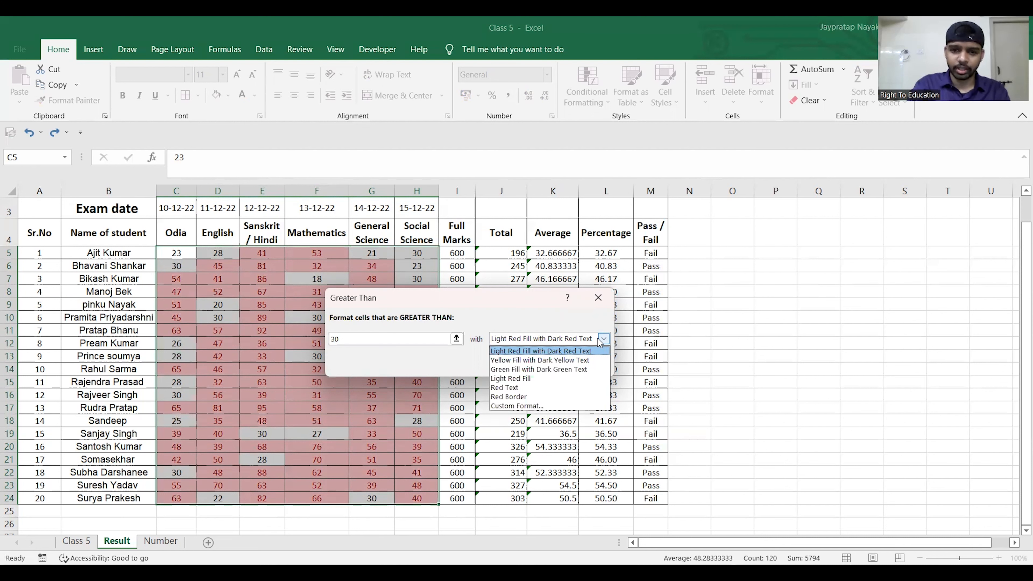
{"action": "left_click", "coordinate": [524, 406]}
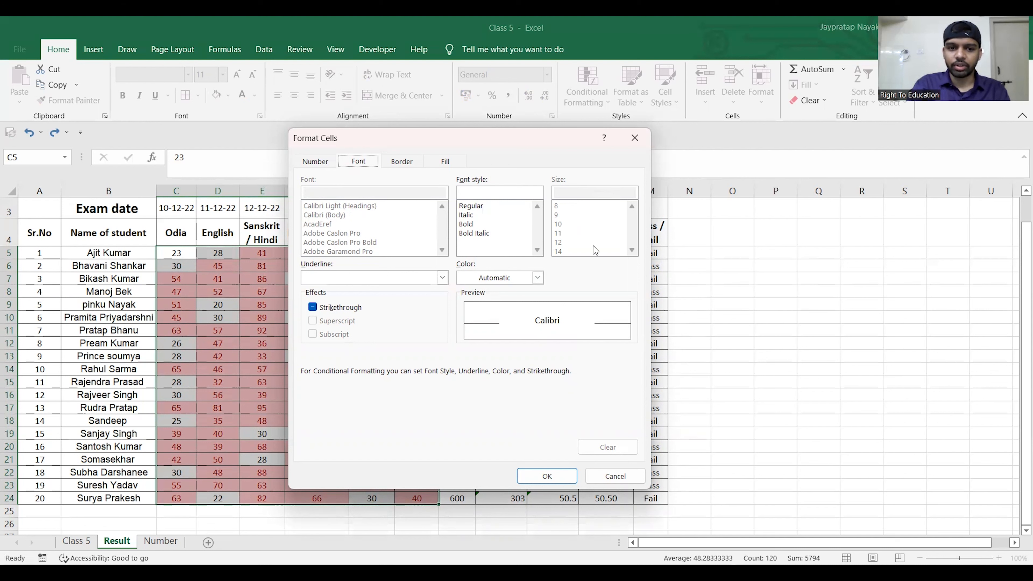
{"action": "left_click", "coordinate": [441, 278]}
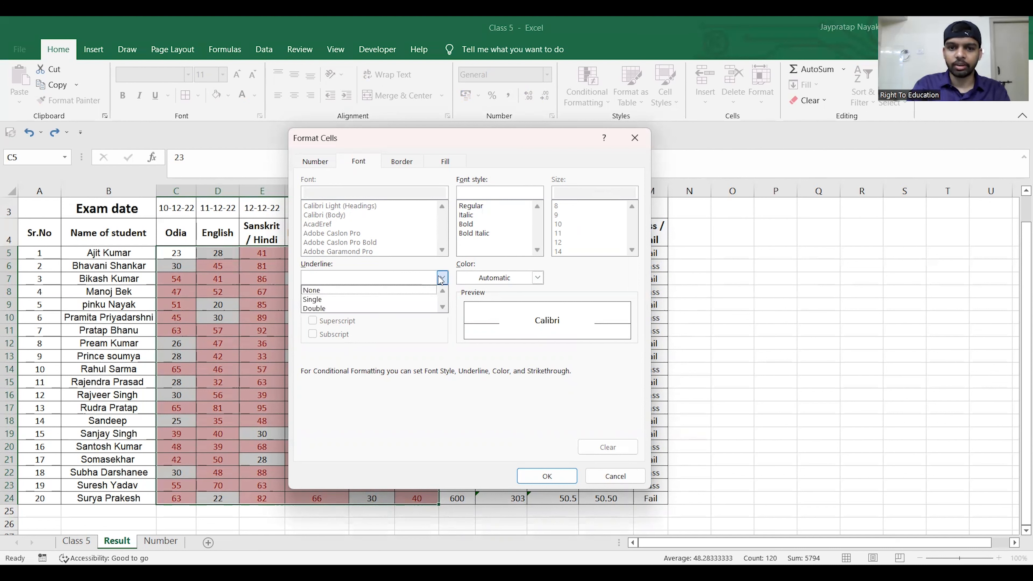
{"action": "left_click", "coordinate": [537, 278]}
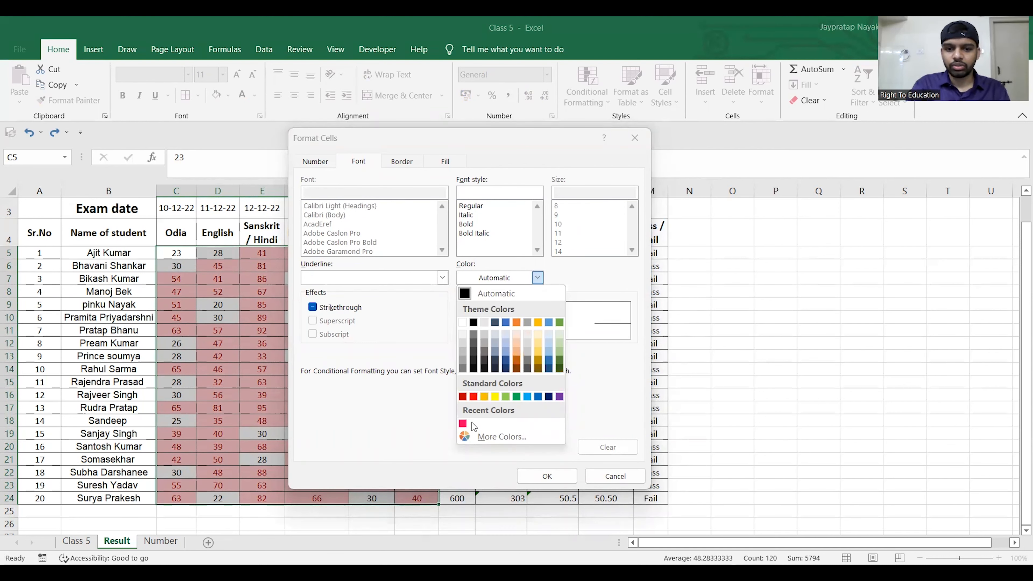
{"action": "left_click", "coordinate": [479, 440]}
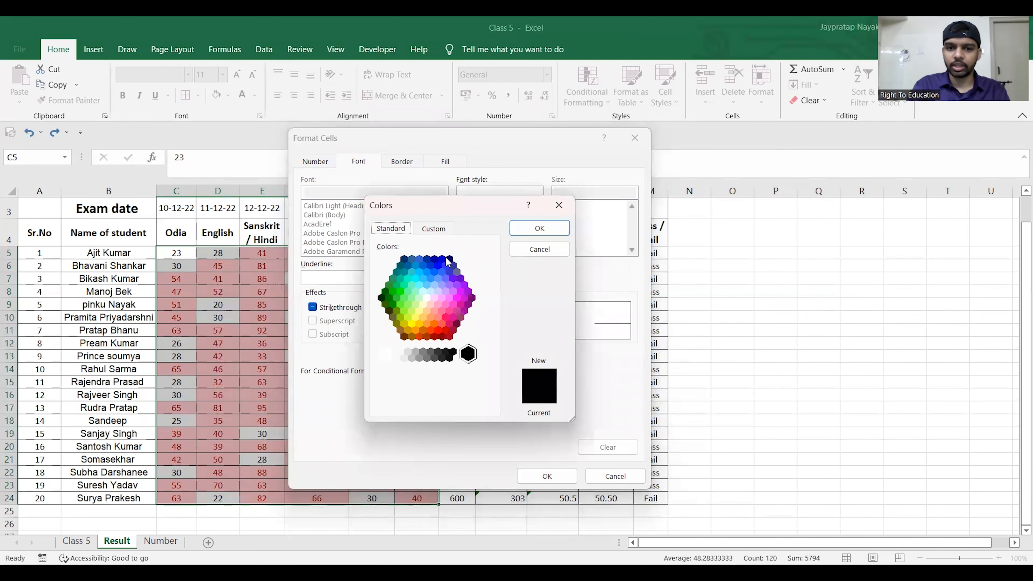
{"action": "left_click", "coordinate": [555, 207]}
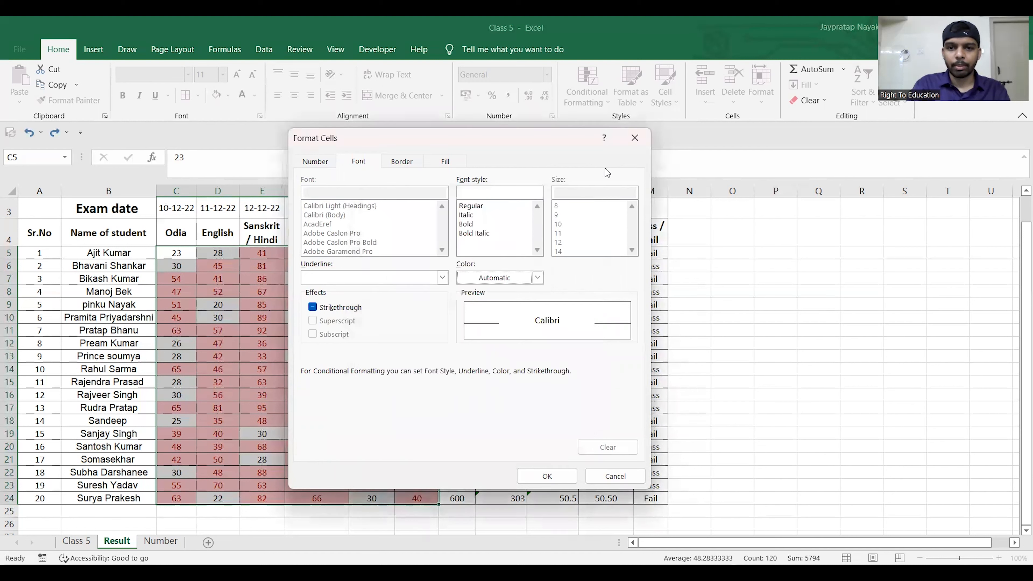
{"action": "left_click", "coordinate": [636, 138]}
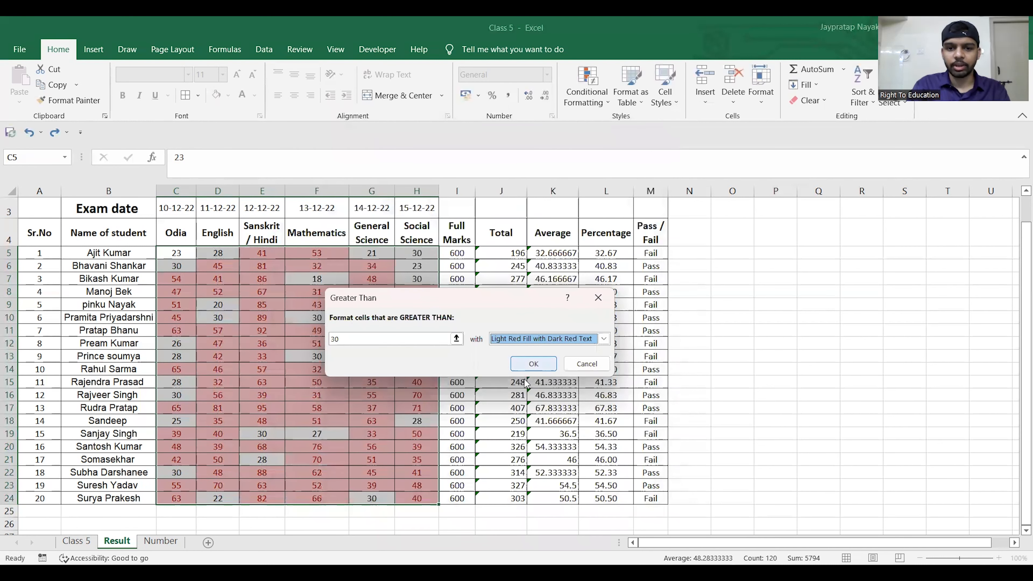
- Apply the greater-than-30 rule with Light Red Fill with Dark Red Text
{"action": "left_click", "coordinate": [520, 362]}
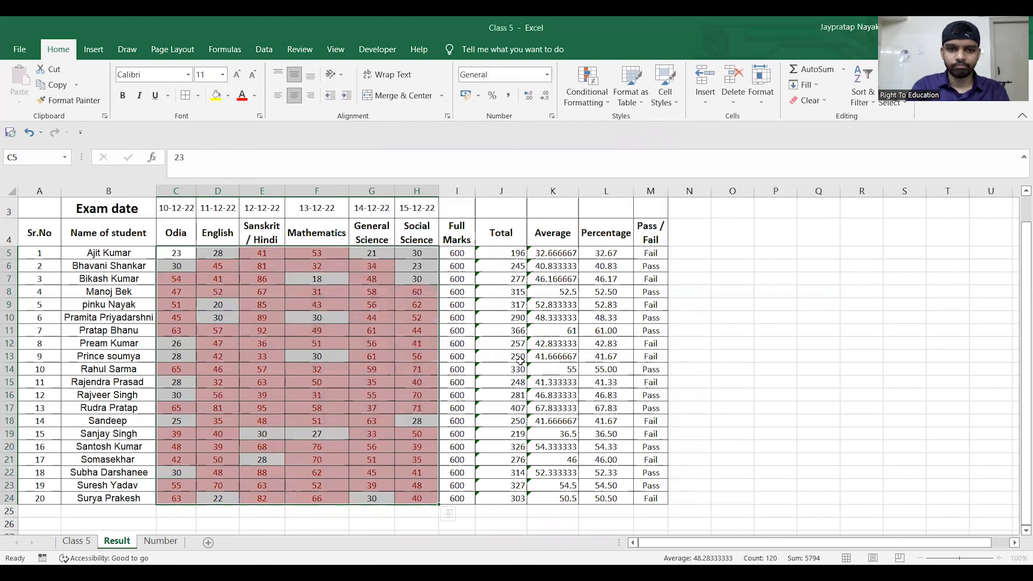
{"action": "left_click", "coordinate": [521, 433]}
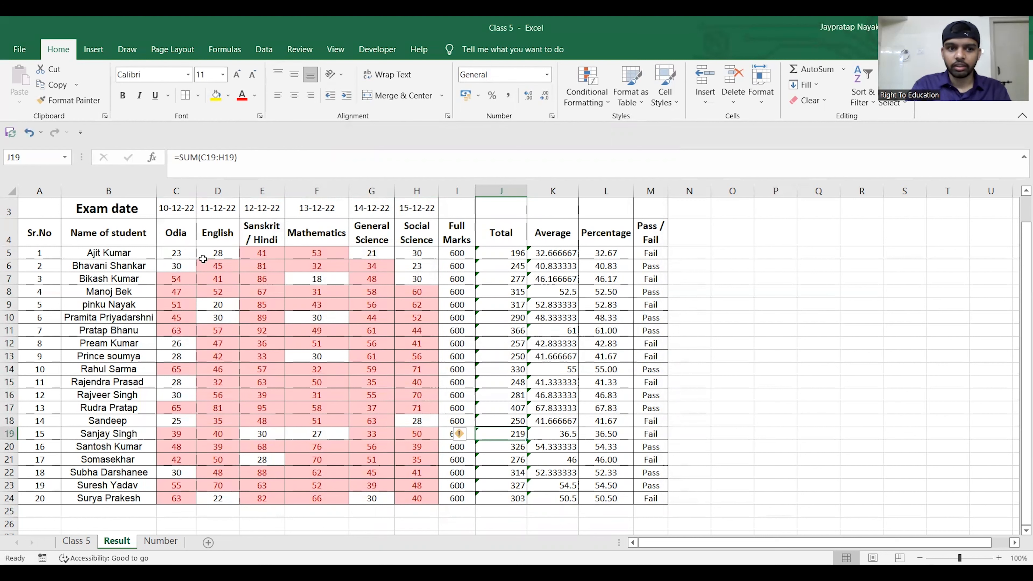
- Highlight the subject marks in C5:H24 that are less than 30 with Yellow Fill with Dark Yellow Text
{"action": "left_click_drag", "start_coordinate": [176, 253], "coordinate": [423, 479]}
{"action": "left_click", "coordinate": [587, 88]}
{"action": "mouse_move", "coordinate": [632, 125]}
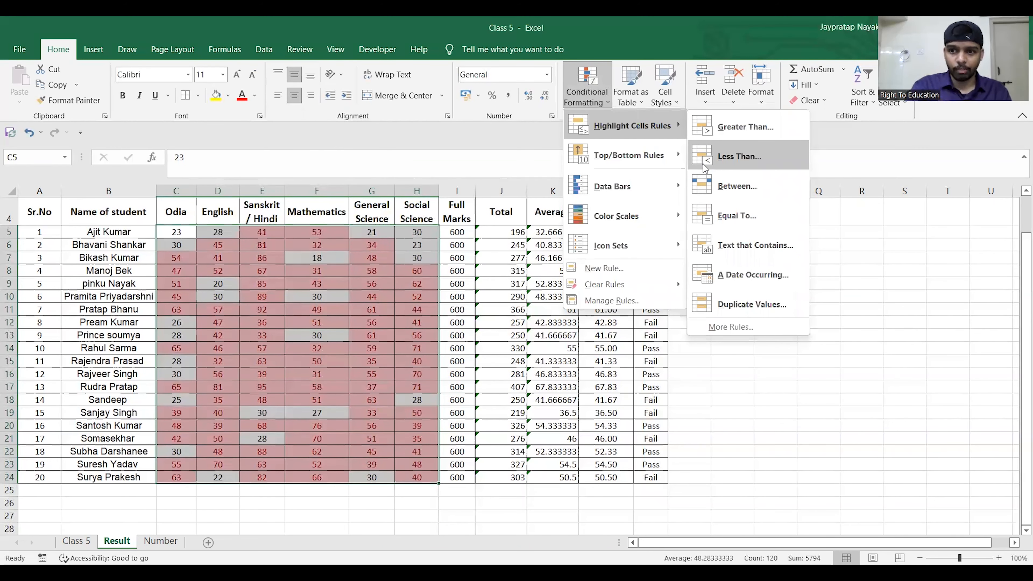
{"action": "left_click", "coordinate": [718, 160]}
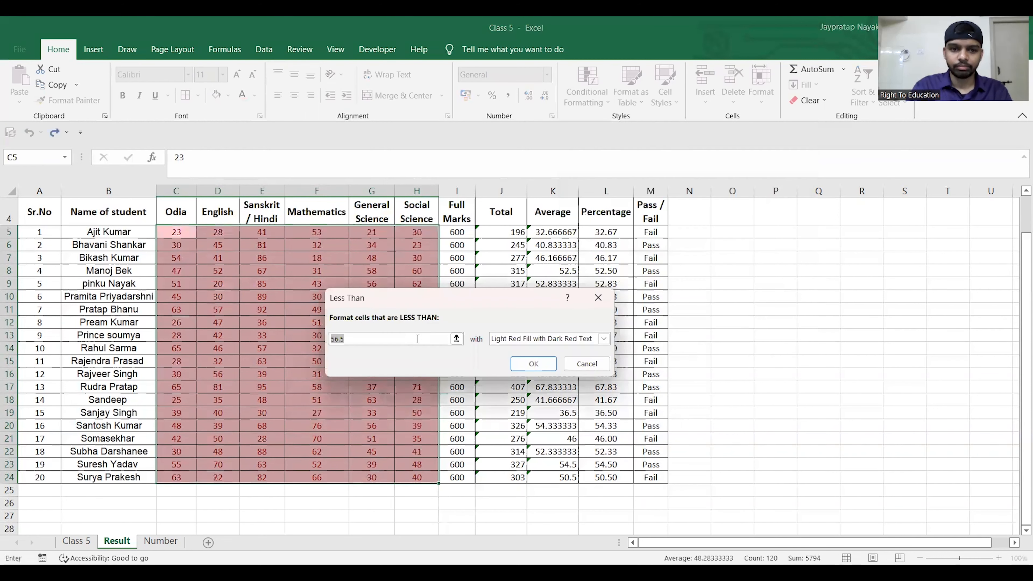
{"action": "left_click", "coordinate": [415, 338]}
{"action": "key", "text": "BackSpace"}
{"action": "key", "text": "BackSpace"}
{"action": "key", "text": "BackSpace"}
{"action": "key", "text": "BackSpace"}
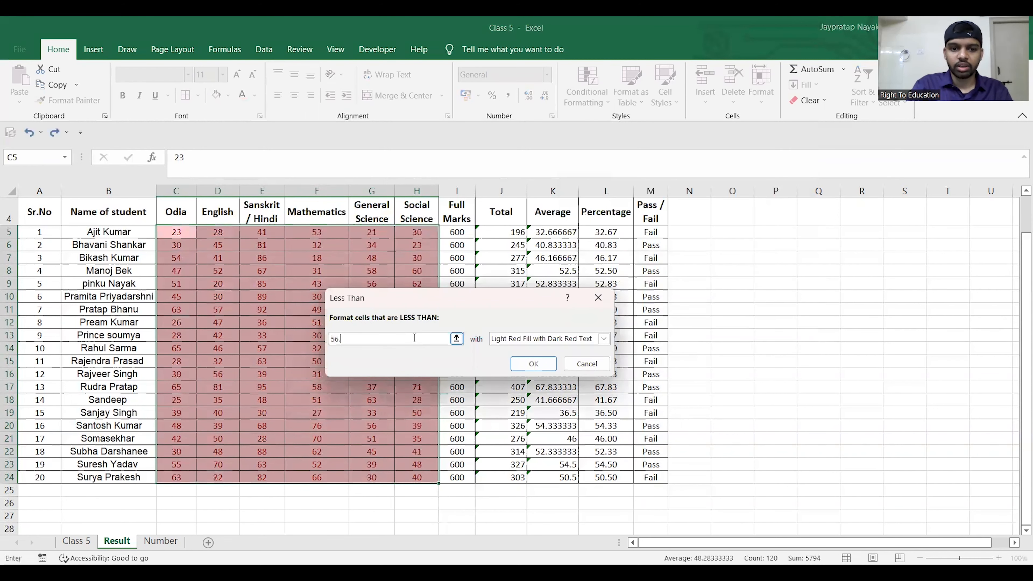
{"action": "type", "text": "30"}
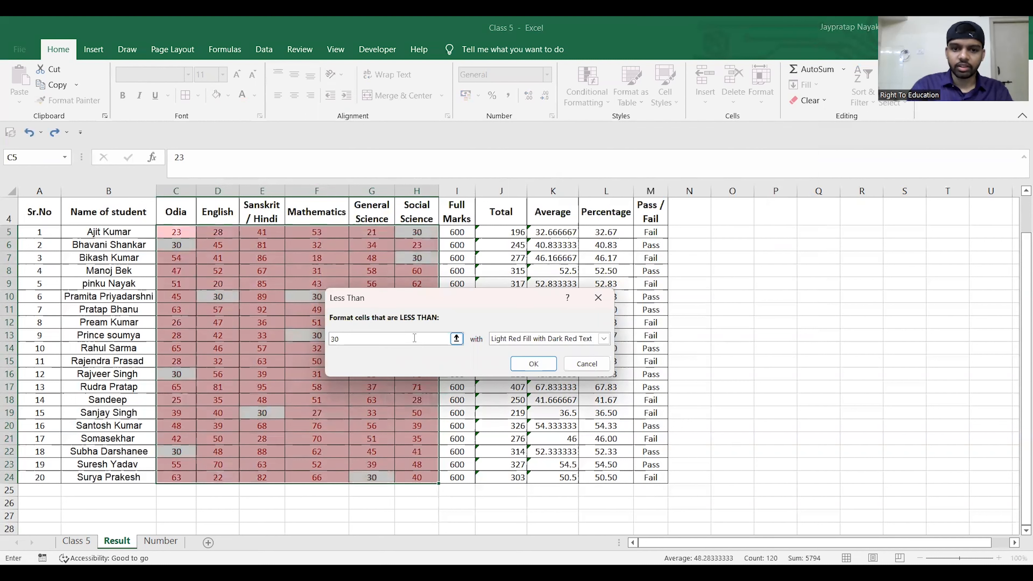
{"action": "left_click", "coordinate": [603, 339]}
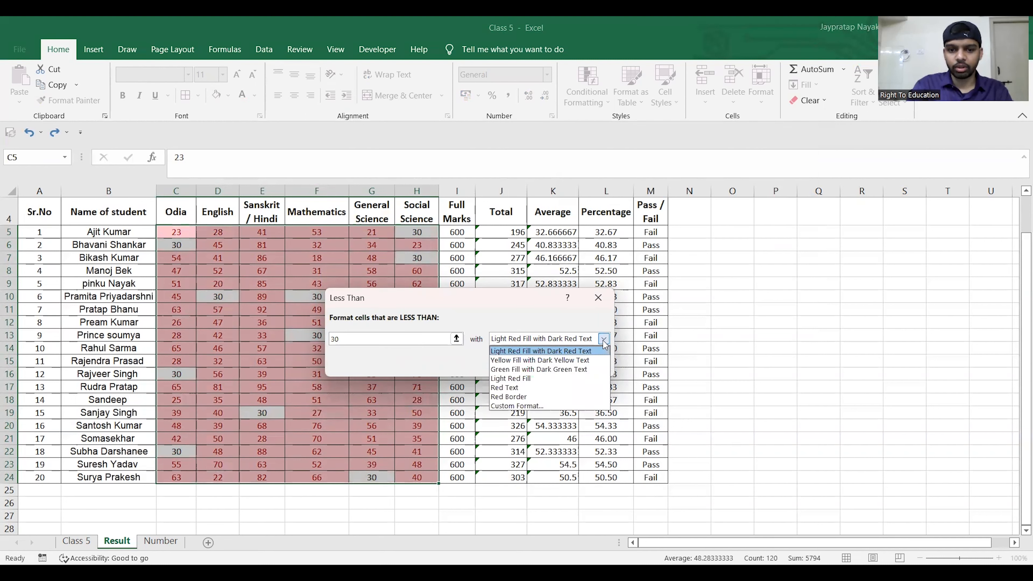
{"action": "left_click", "coordinate": [588, 360]}
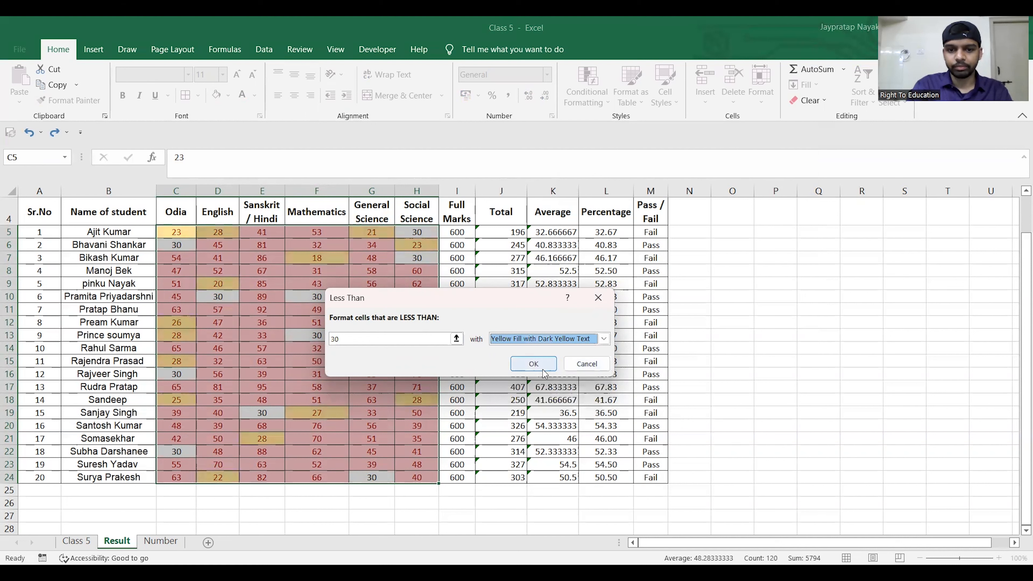
{"action": "left_click", "coordinate": [534, 365]}
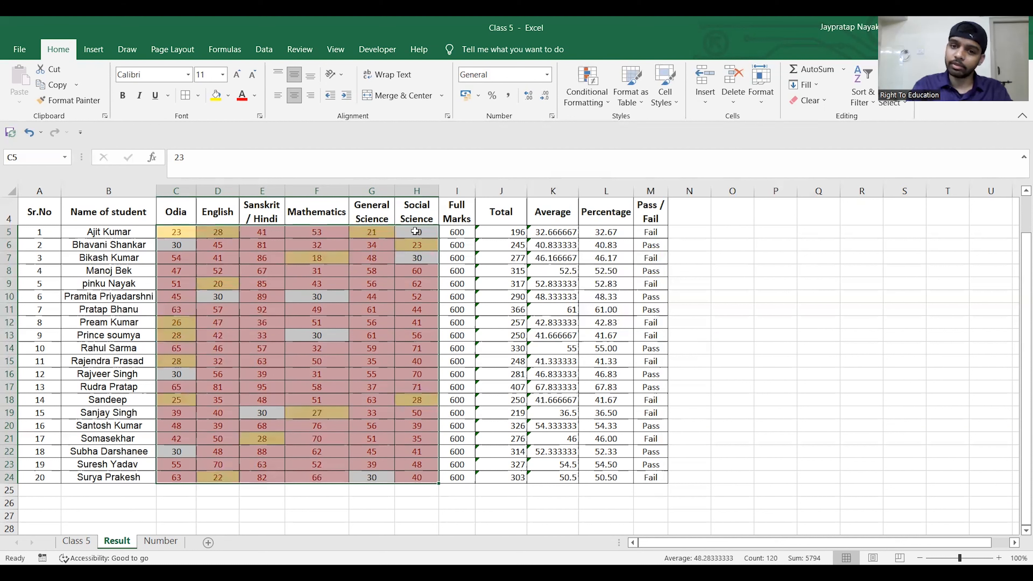
- Highlight the subject marks equal to 30 with Green Fill with Dark Green Text
{"action": "left_click", "coordinate": [609, 104]}
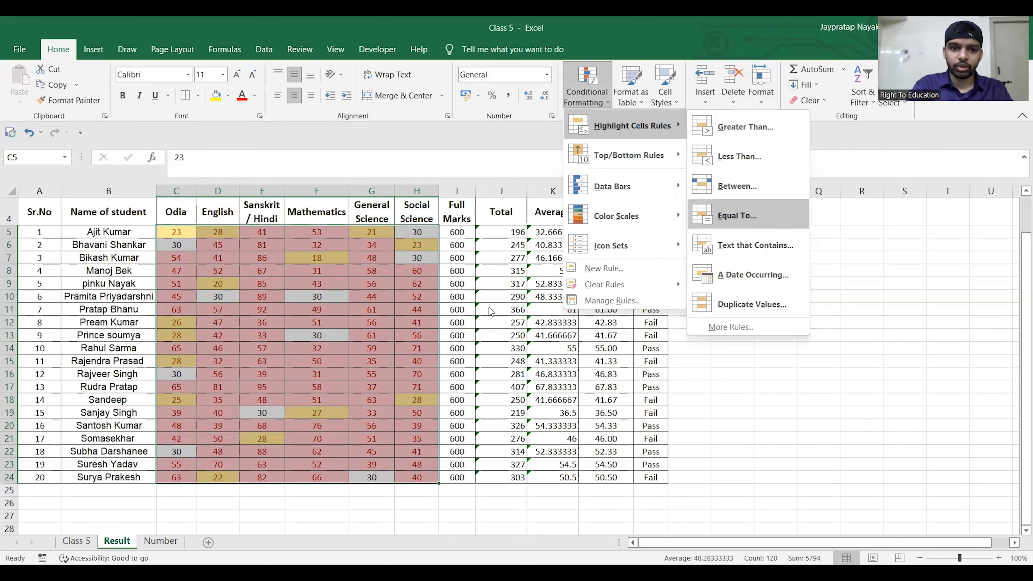
{"action": "left_click", "coordinate": [734, 217]}
{"action": "type", "text": "30"}
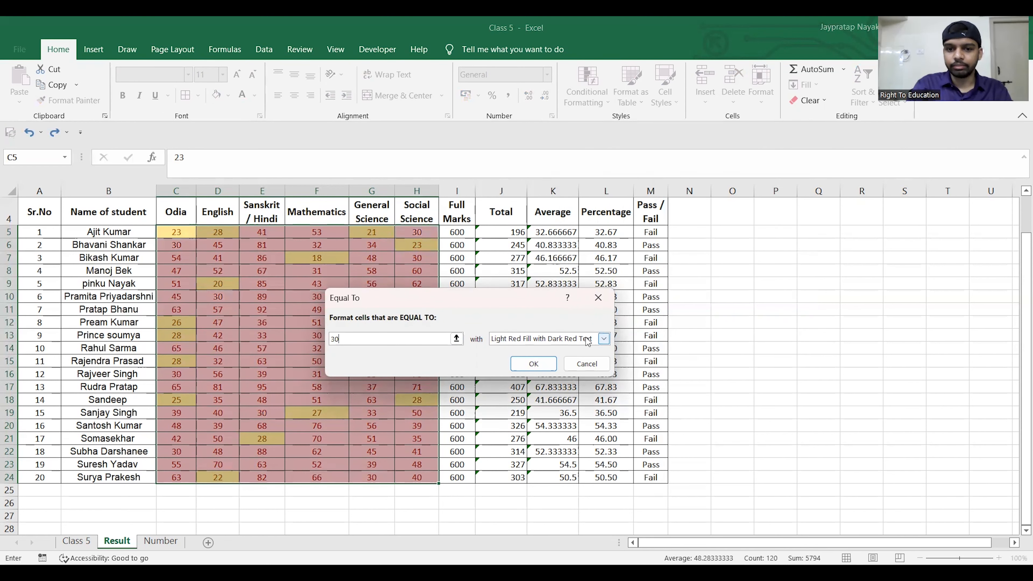
{"action": "left_click", "coordinate": [604, 338]}
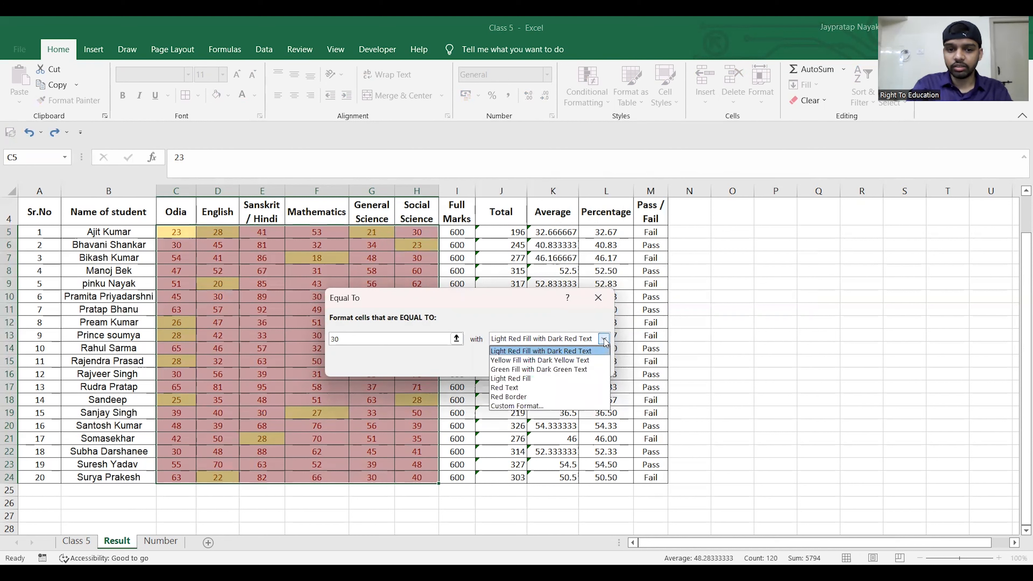
{"action": "left_click", "coordinate": [575, 370]}
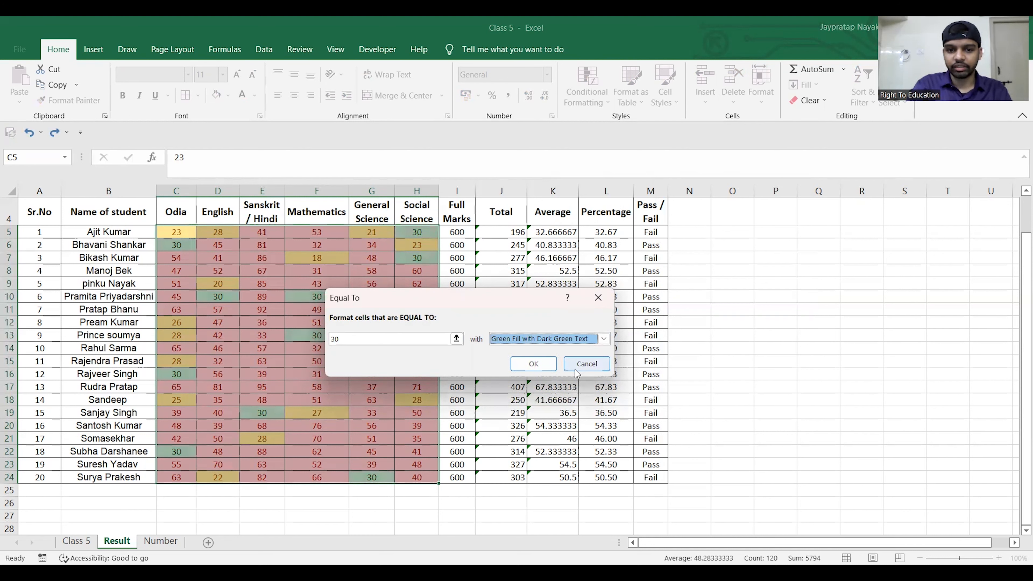
{"action": "left_click", "coordinate": [533, 366]}
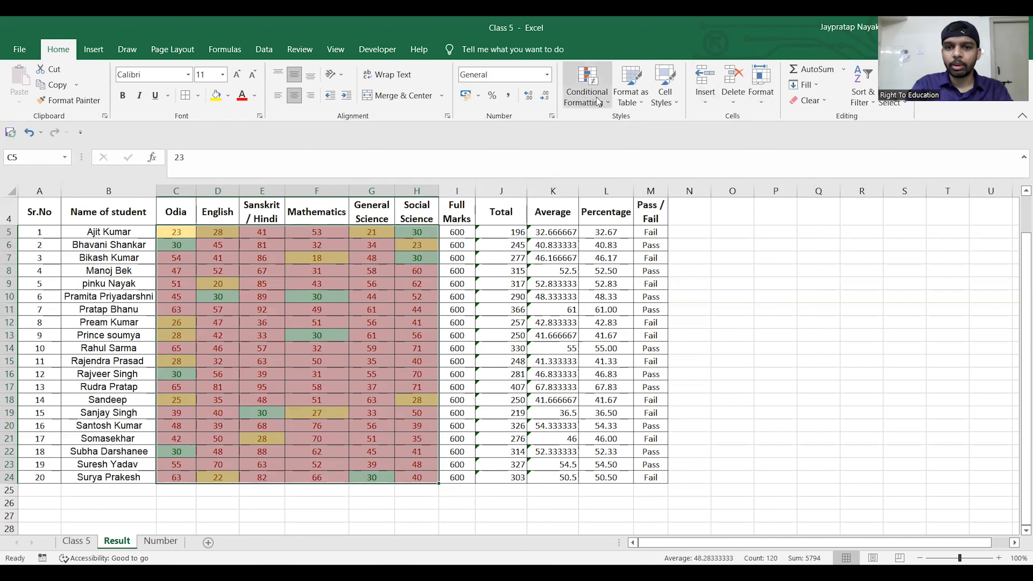
- Start a Between highlight rule for the subject marks in C5:H24 with limits 30 and 60
{"action": "left_click", "coordinate": [606, 97]}
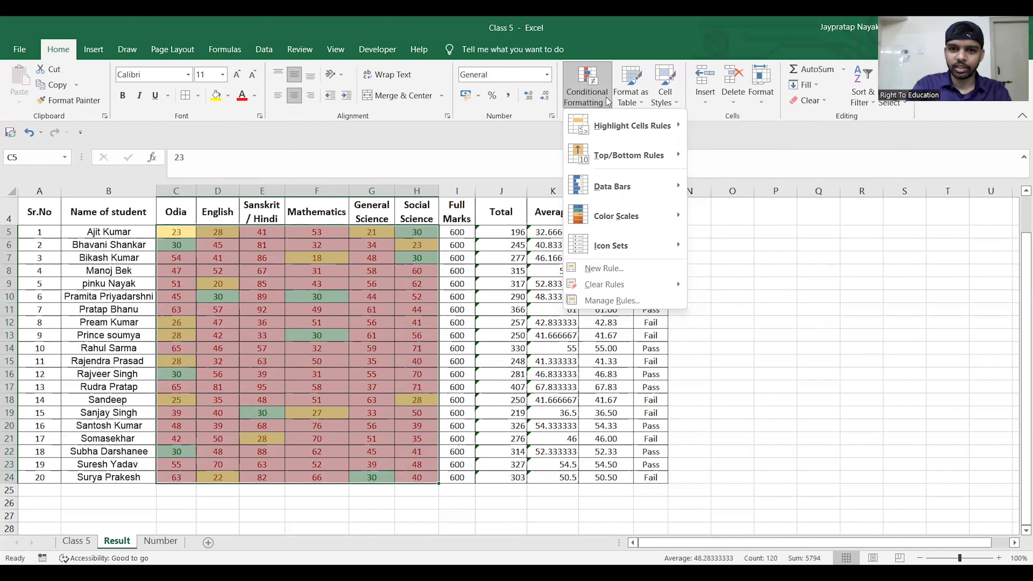
{"action": "left_click", "coordinate": [606, 97]}
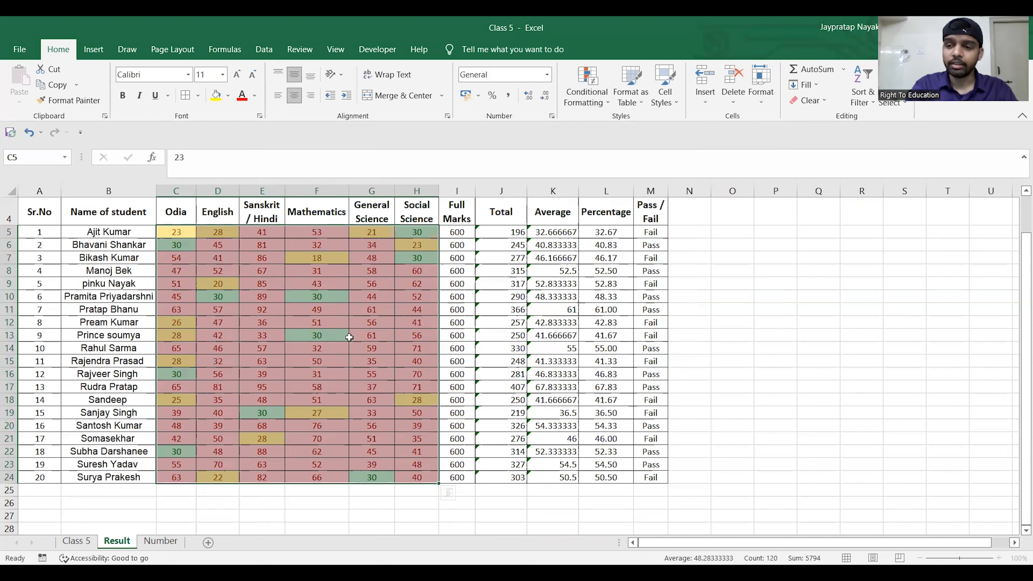
{"action": "left_click", "coordinate": [606, 106]}
{"action": "mouse_move", "coordinate": [634, 126]}
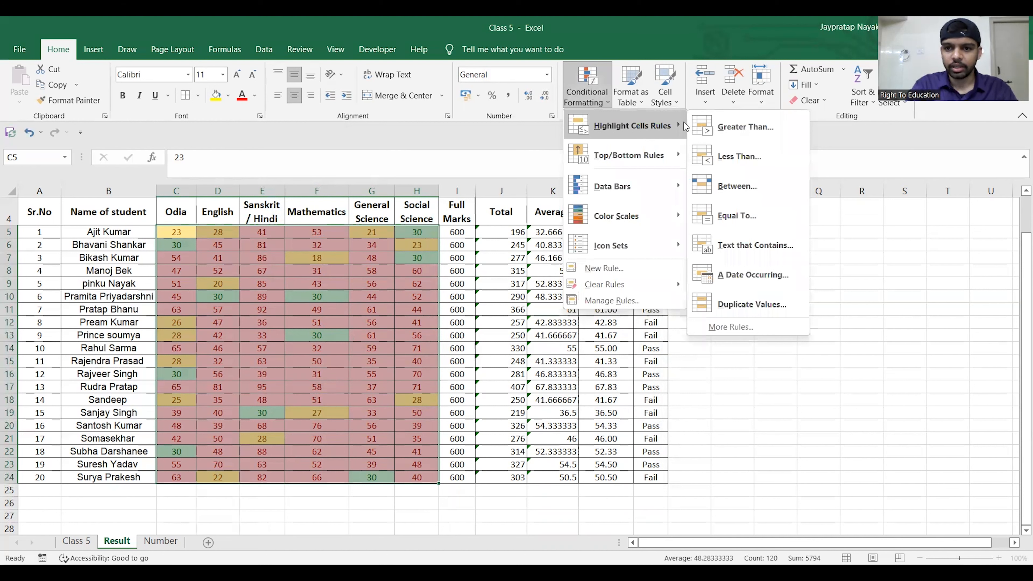
{"action": "left_click", "coordinate": [731, 187]}
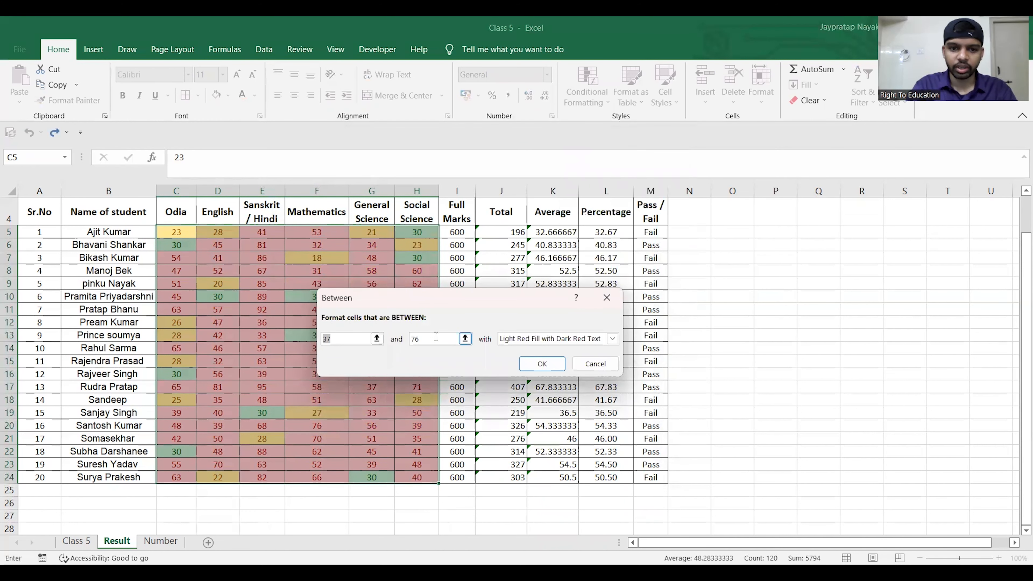
{"action": "left_click", "coordinate": [355, 340]}
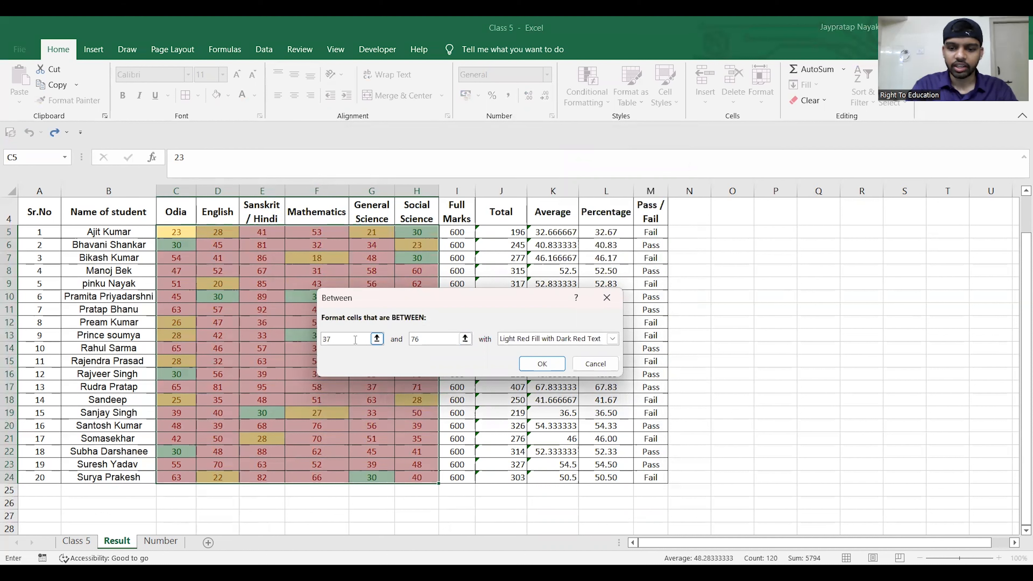
{"action": "key", "text": "BackSpace"}
{"action": "type", "text": "0"}
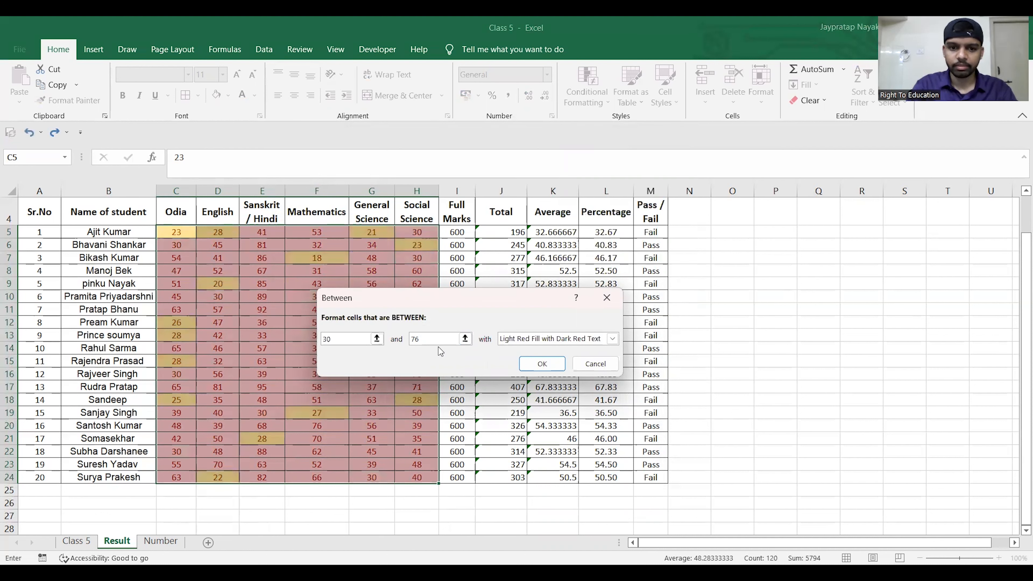
{"action": "left_click", "coordinate": [432, 339]}
{"action": "key", "text": "BackSpace"}
{"action": "key", "text": "BackSpace"}
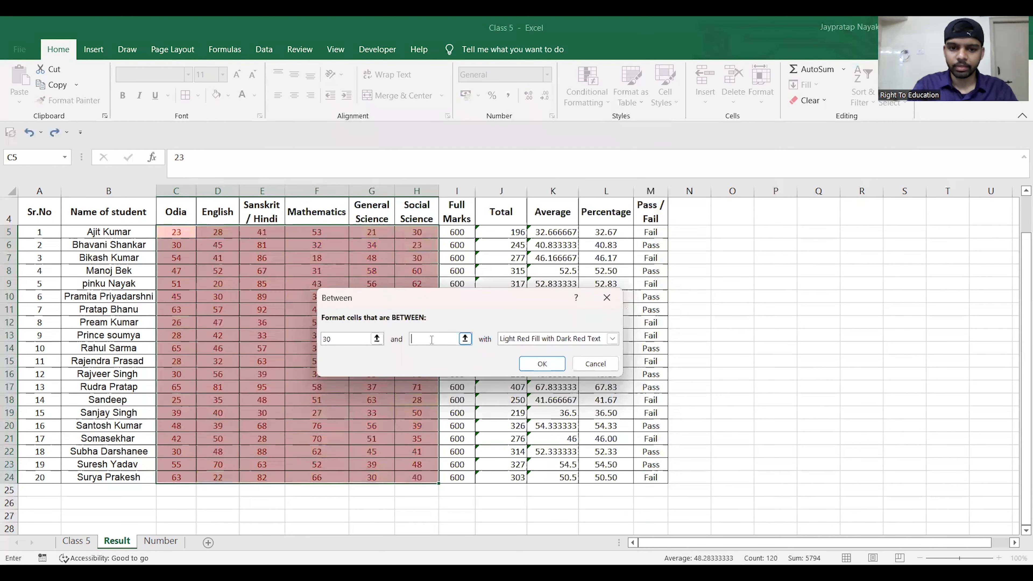
{"action": "type", "text": "60"}
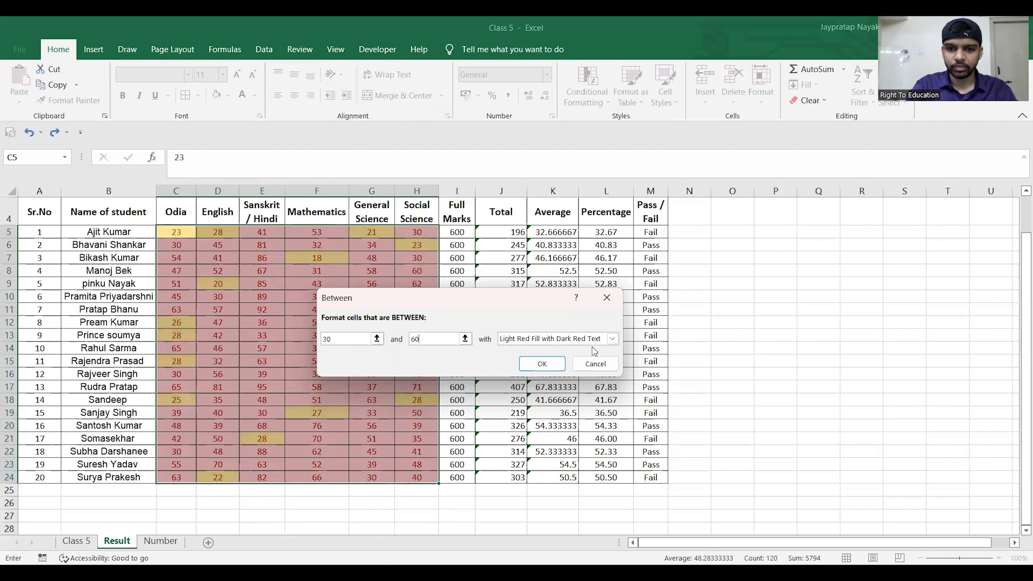
- Apply the Between rule with a custom format of light blue font colour and Single underline
{"action": "left_click", "coordinate": [612, 338]}
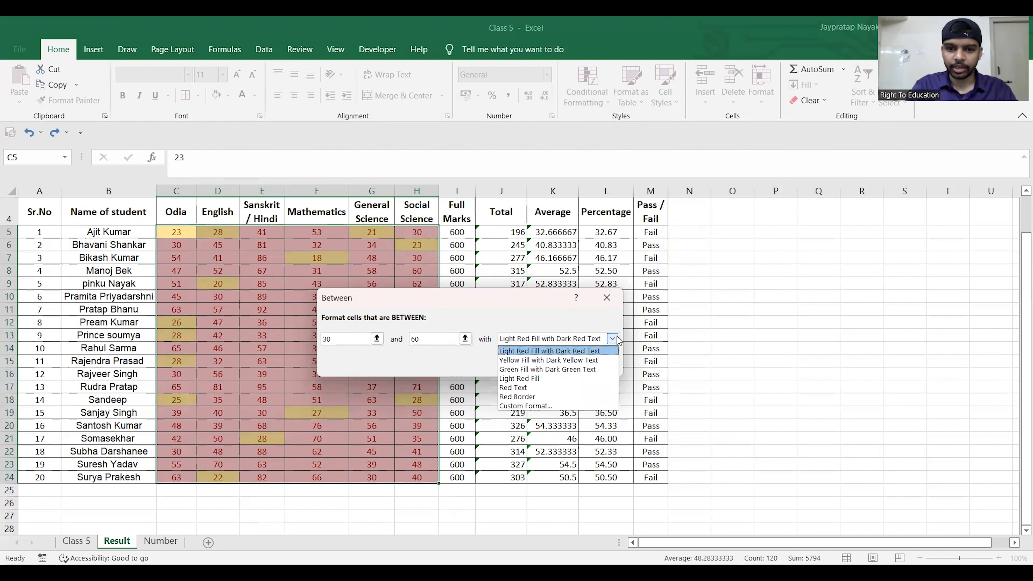
{"action": "left_click", "coordinate": [533, 406]}
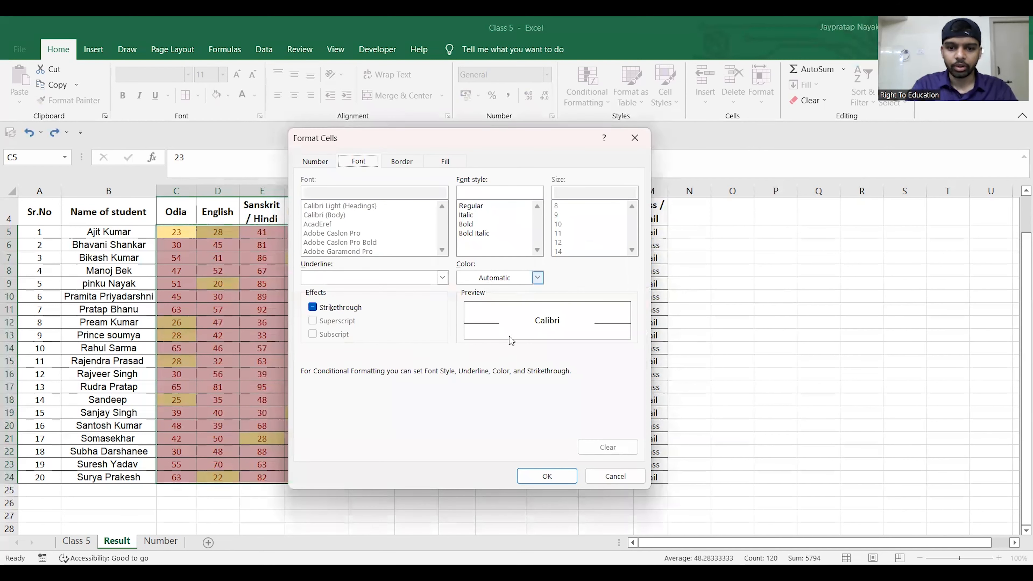
{"action": "left_click", "coordinate": [537, 278]}
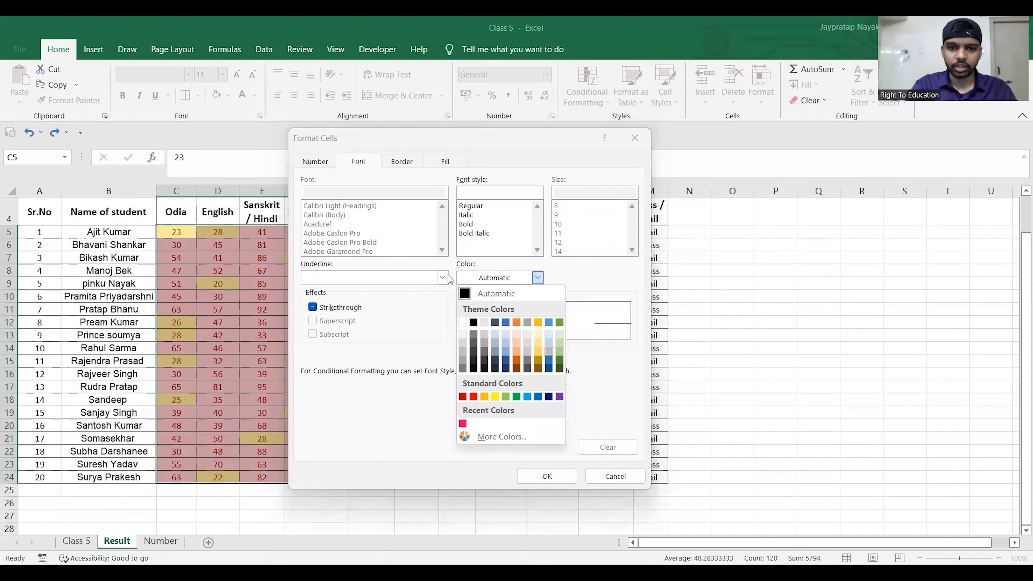
{"action": "left_click", "coordinate": [549, 352]}
{"action": "left_click", "coordinate": [443, 278]}
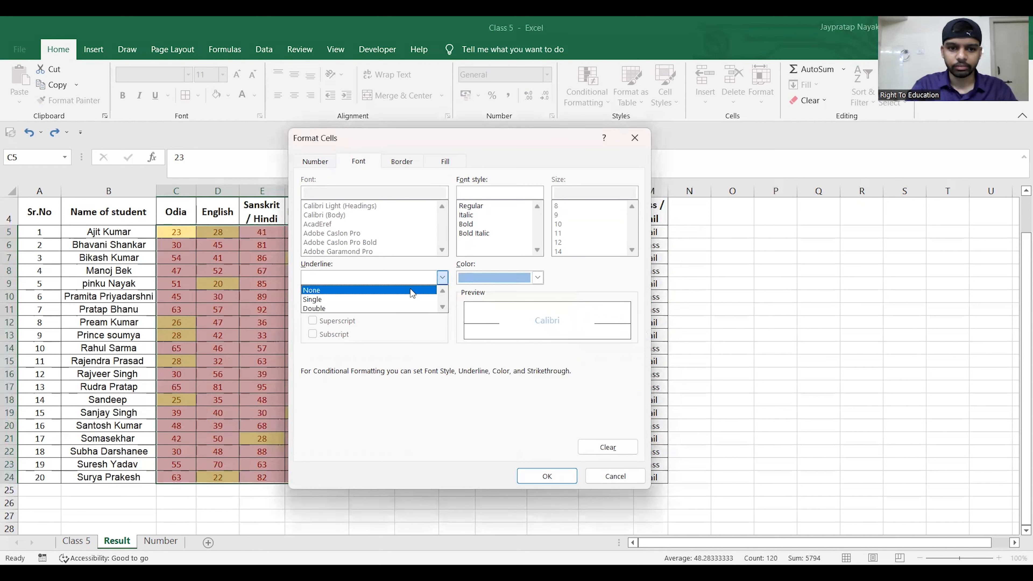
{"action": "left_click", "coordinate": [394, 302]}
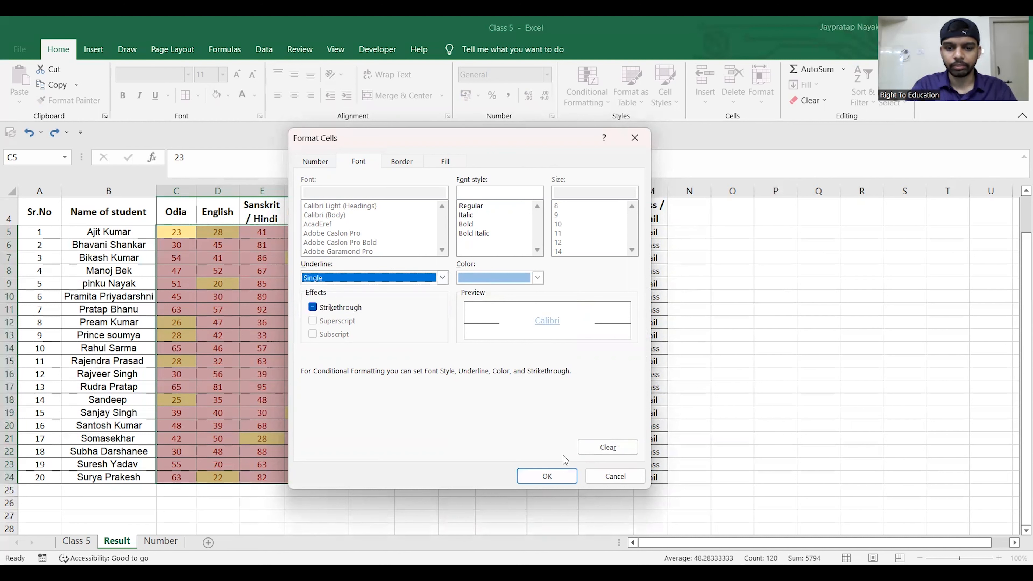
{"action": "left_click", "coordinate": [549, 474]}
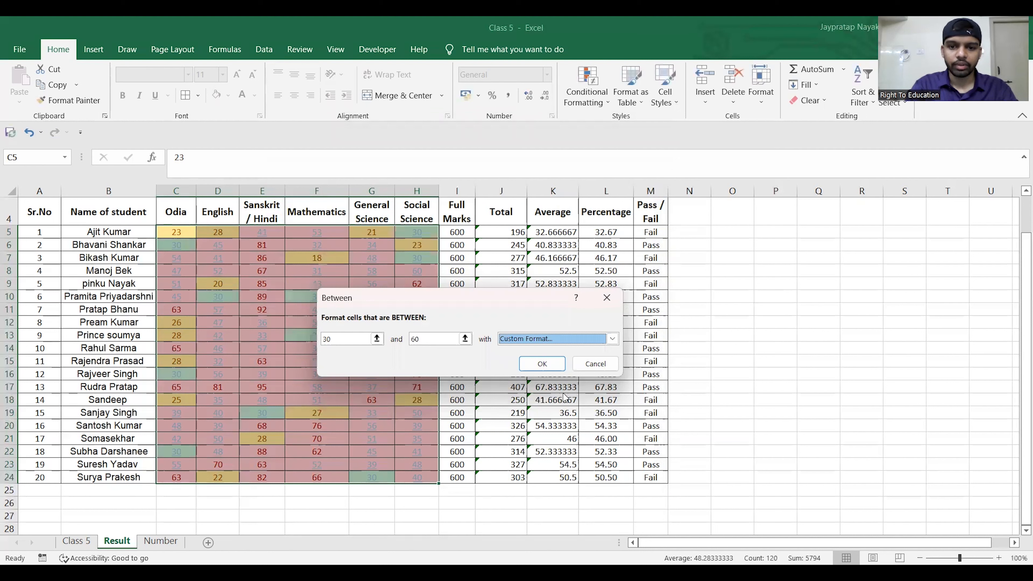
{"action": "left_click", "coordinate": [543, 363]}
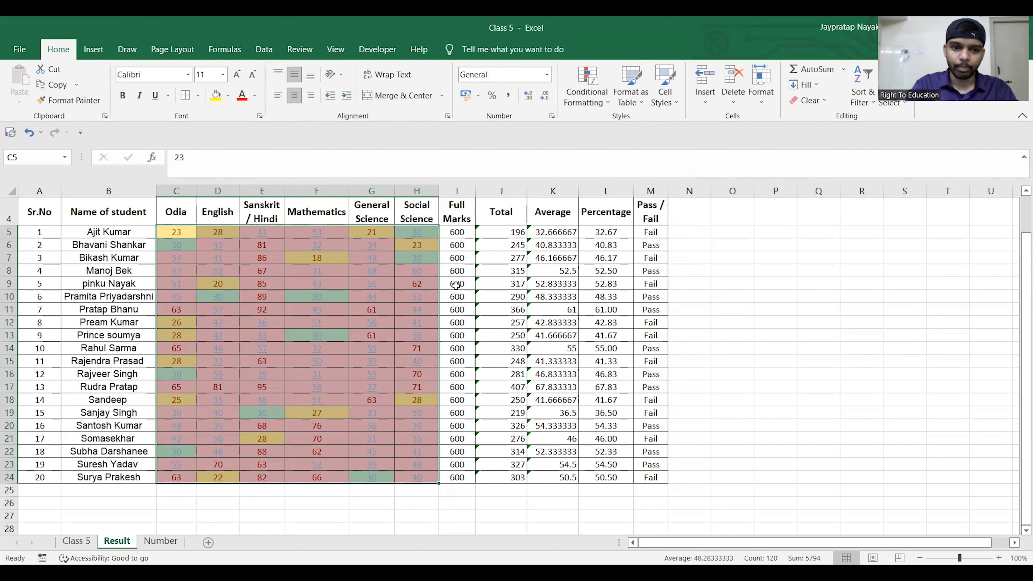
- Highlight the Pass / Fail cells M5:M24 that contain the text Fail with Light Red Fill with Dark Red Text
{"action": "left_click", "coordinate": [605, 106]}
{"action": "mouse_move", "coordinate": [632, 126]}
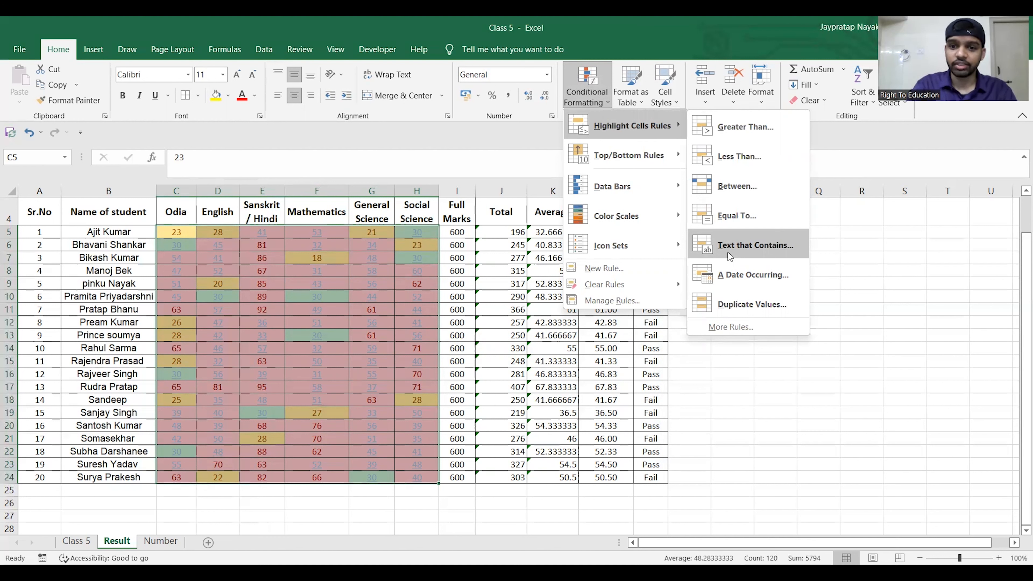
{"action": "left_click", "coordinate": [525, 179]}
{"action": "left_click", "coordinate": [656, 214]}
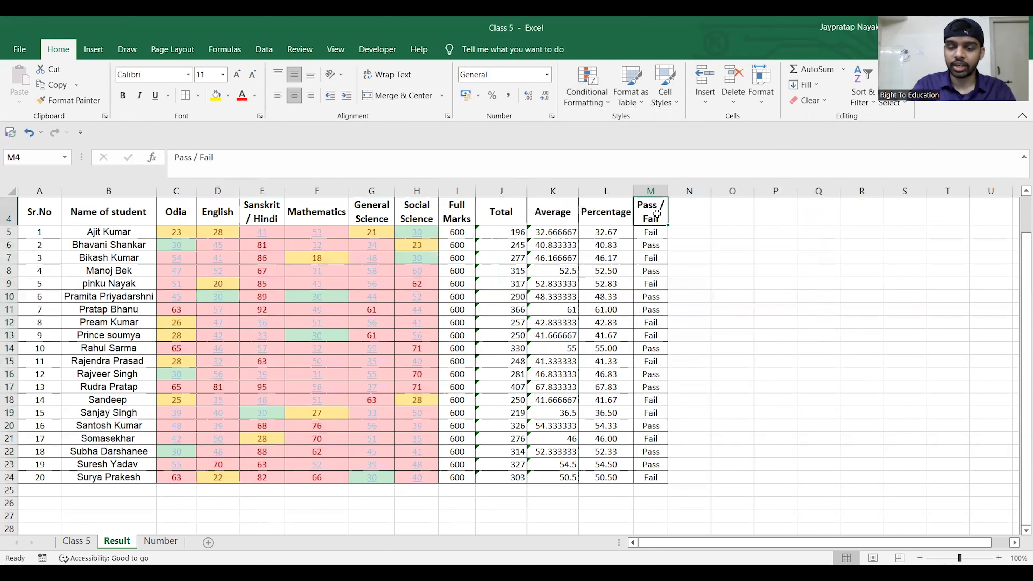
{"action": "key", "text": "Down"}
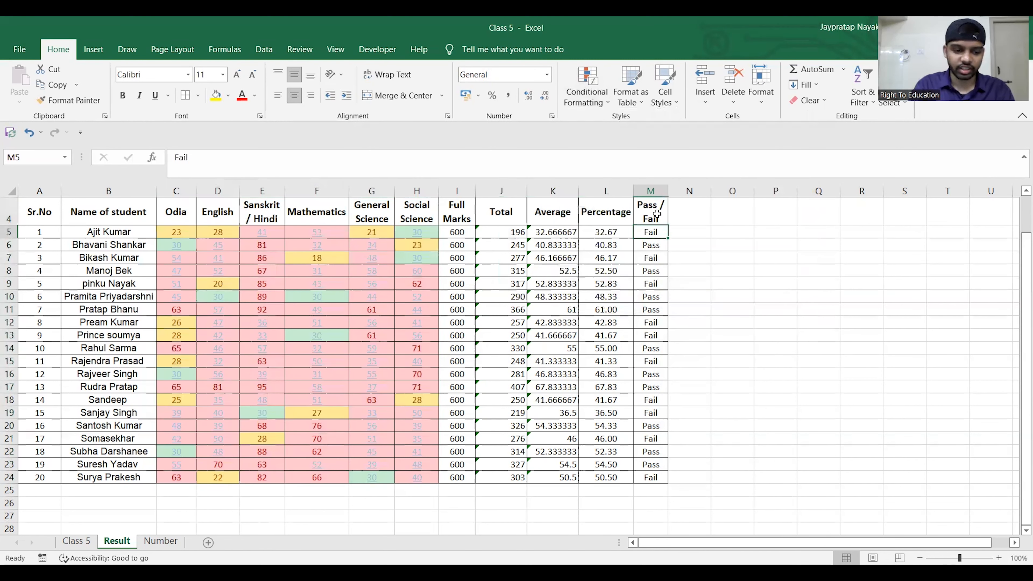
{"action": "key", "text": "ctrl+shift+Down"}
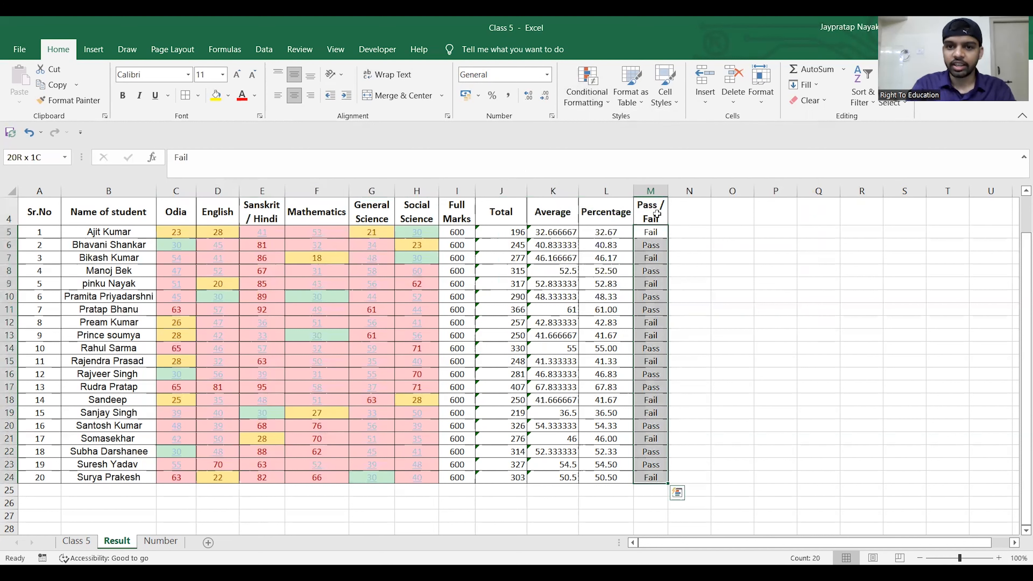
{"action": "left_click", "coordinate": [607, 102]}
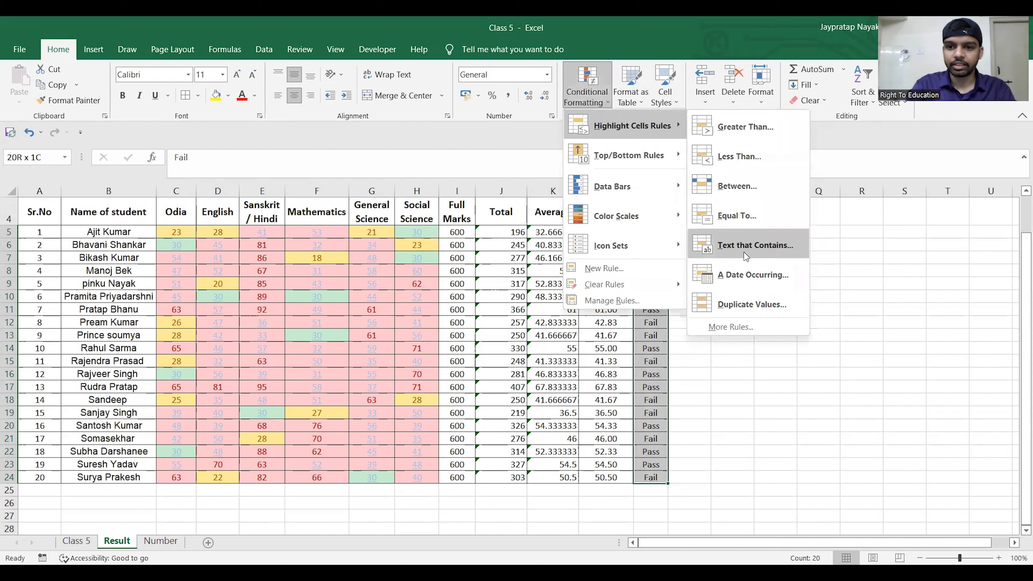
{"action": "left_click", "coordinate": [744, 251]}
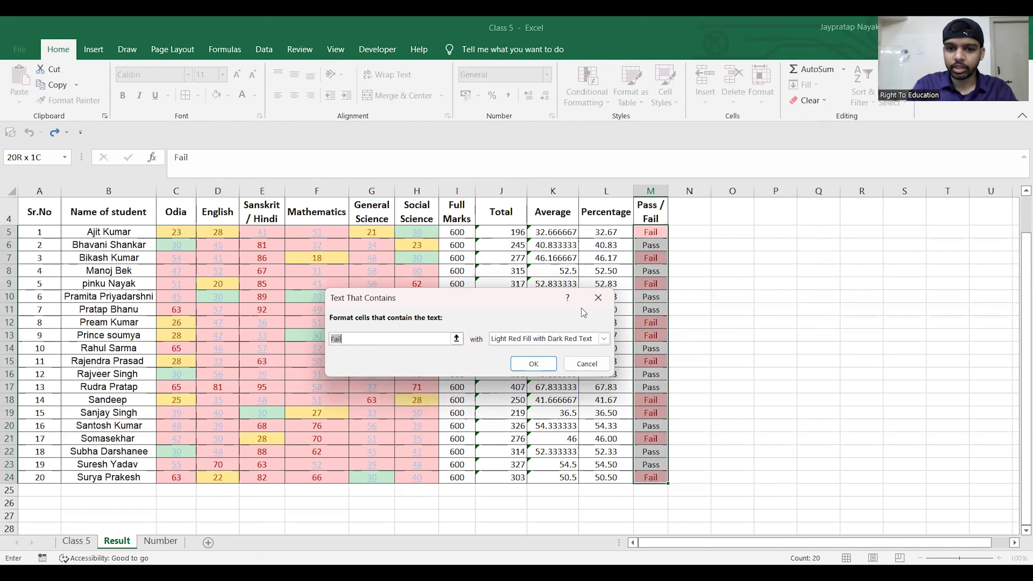
{"action": "left_click", "coordinate": [604, 338]}
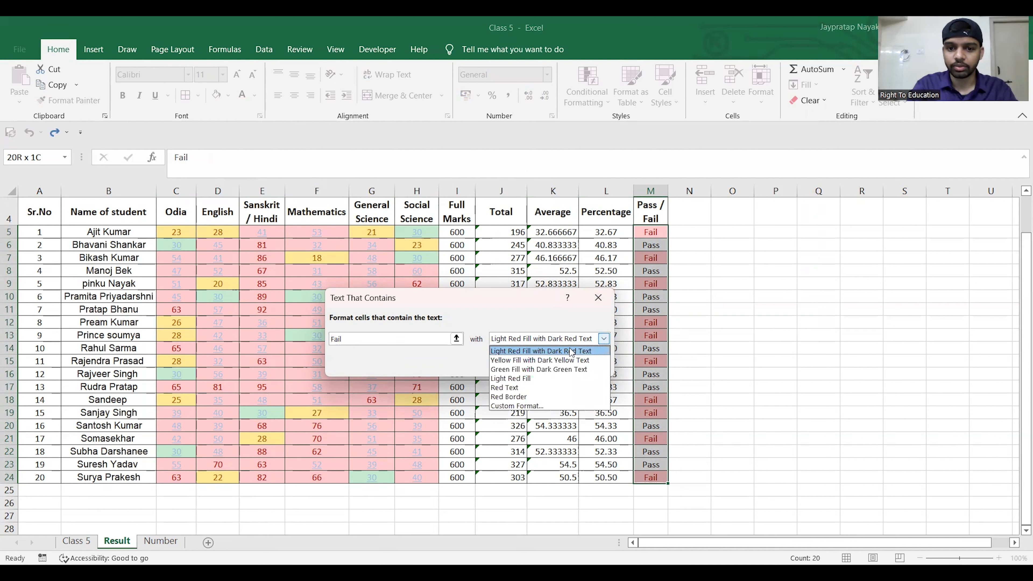
{"action": "left_click", "coordinate": [604, 339]}
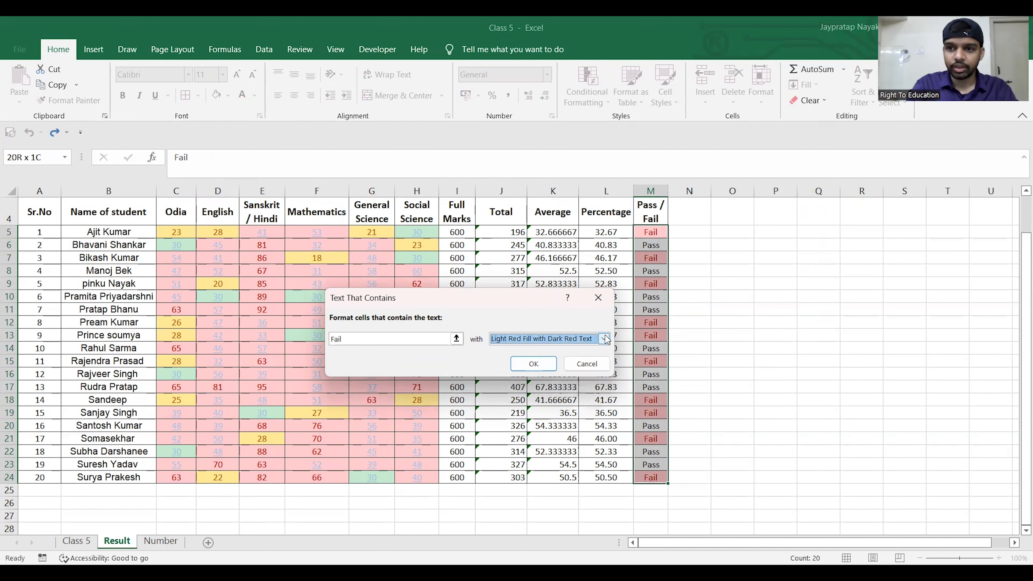
{"action": "left_click", "coordinate": [545, 364]}
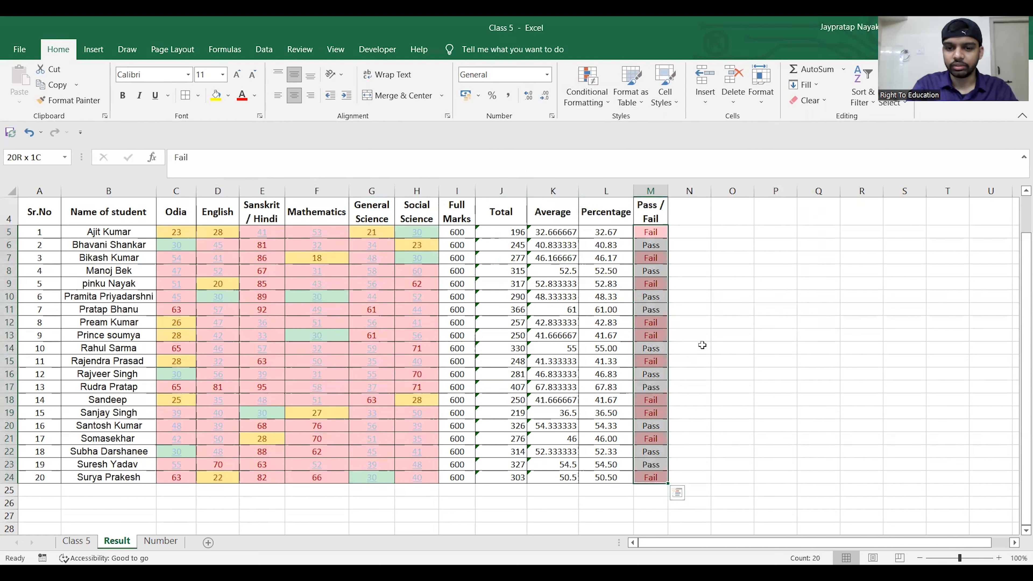
{"action": "left_click", "coordinate": [717, 360]}
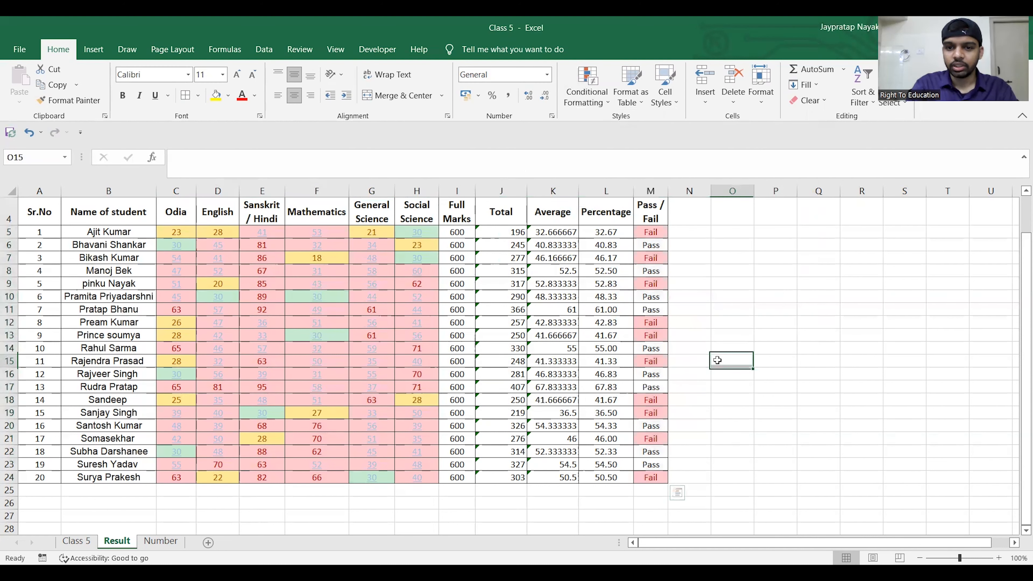
- Highlight the Pass / Fail cells M5:M24 that contain the text Pass with Green Fill with Dark Green Text
{"action": "left_click", "coordinate": [651, 229]}
{"action": "key", "text": "ctrl+shift+Down"}
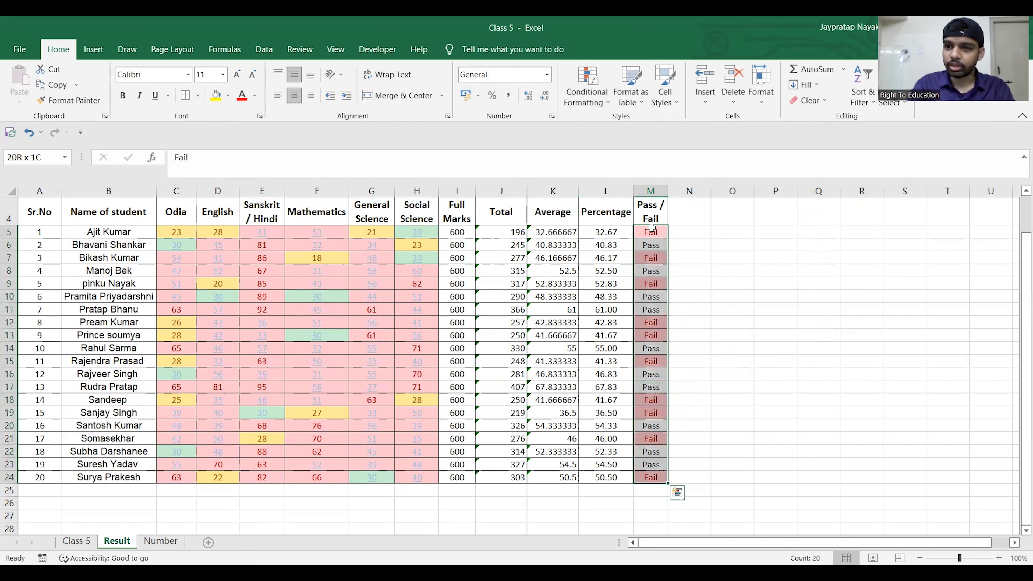
{"action": "left_click", "coordinate": [610, 102]}
{"action": "mouse_move", "coordinate": [655, 124]}
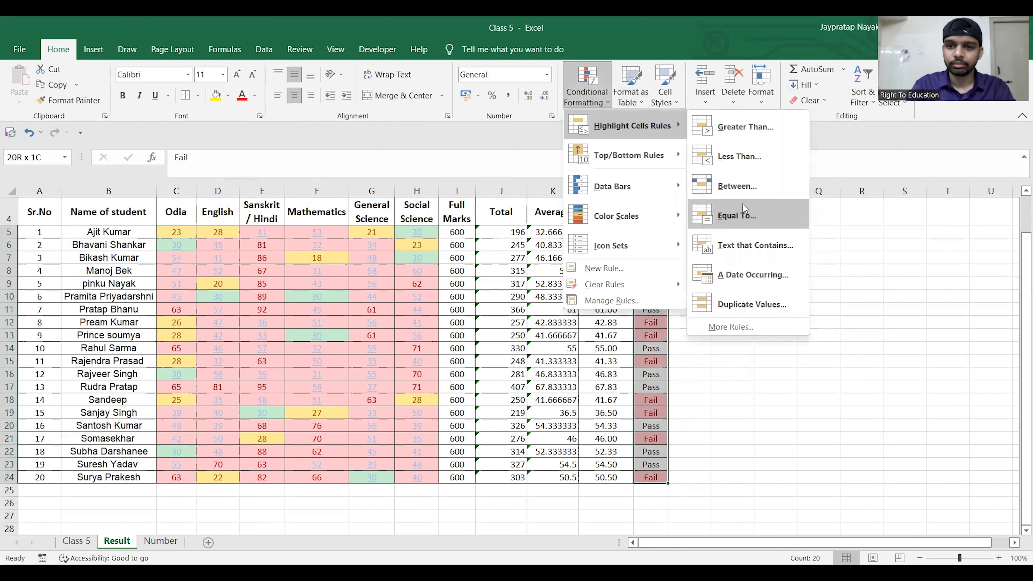
{"action": "left_click", "coordinate": [738, 249]}
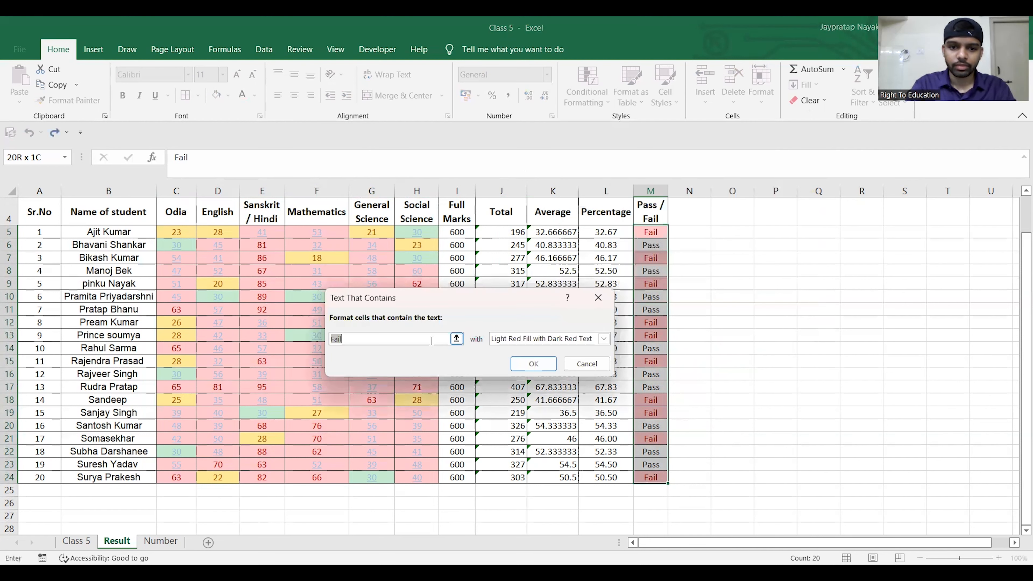
{"action": "left_click", "coordinate": [426, 340]}
{"action": "key", "text": "BackSpace"}
{"action": "key", "text": "BackSpace"}
{"action": "key", "text": "BackSpace"}
{"action": "key", "text": "BackSpace"}
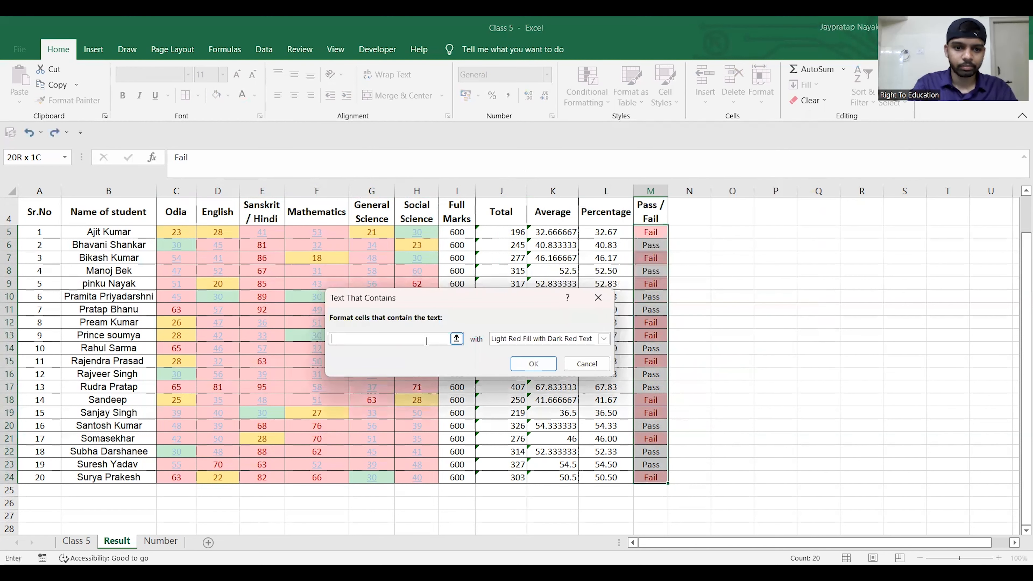
{"action": "type", "text": "Pass"}
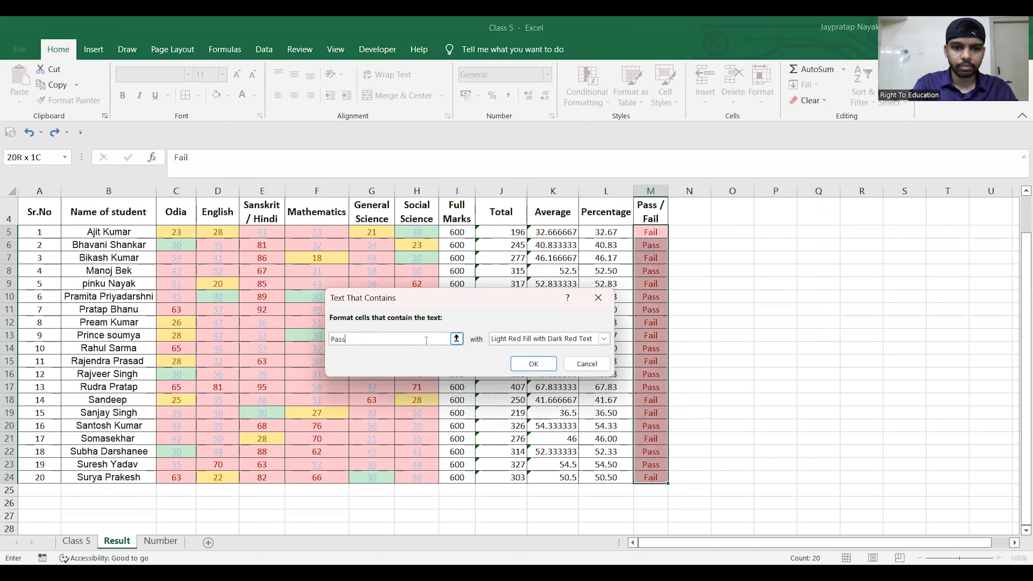
{"action": "left_click", "coordinate": [604, 338]}
{"action": "left_click", "coordinate": [577, 369]}
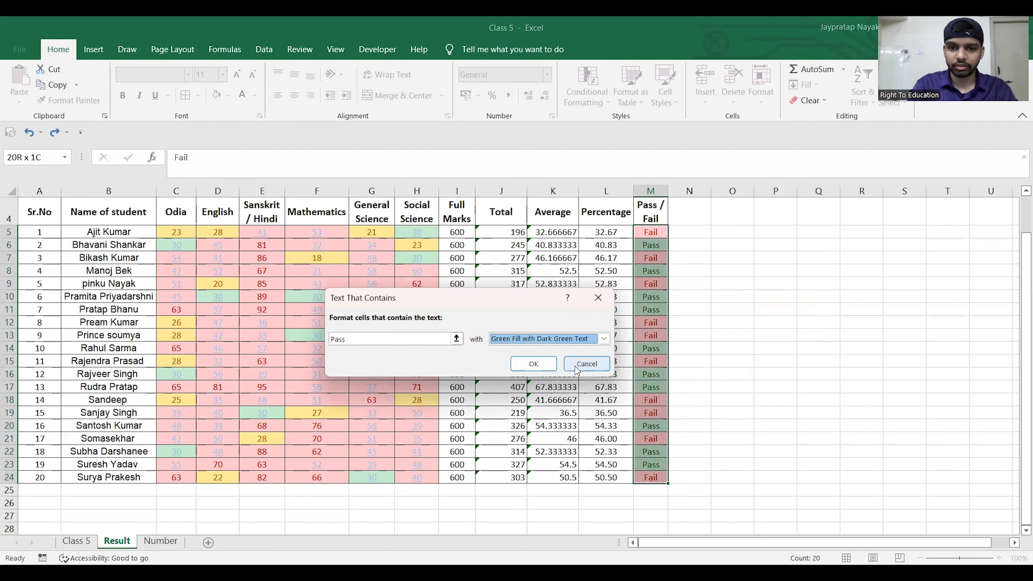
{"action": "left_click", "coordinate": [534, 364]}
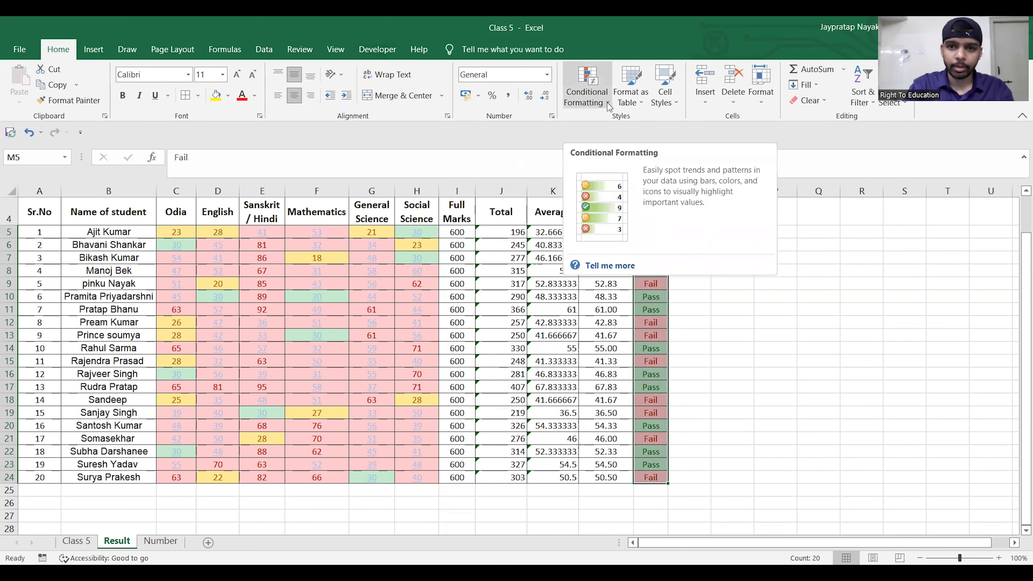
{"action": "left_click", "coordinate": [606, 103]}
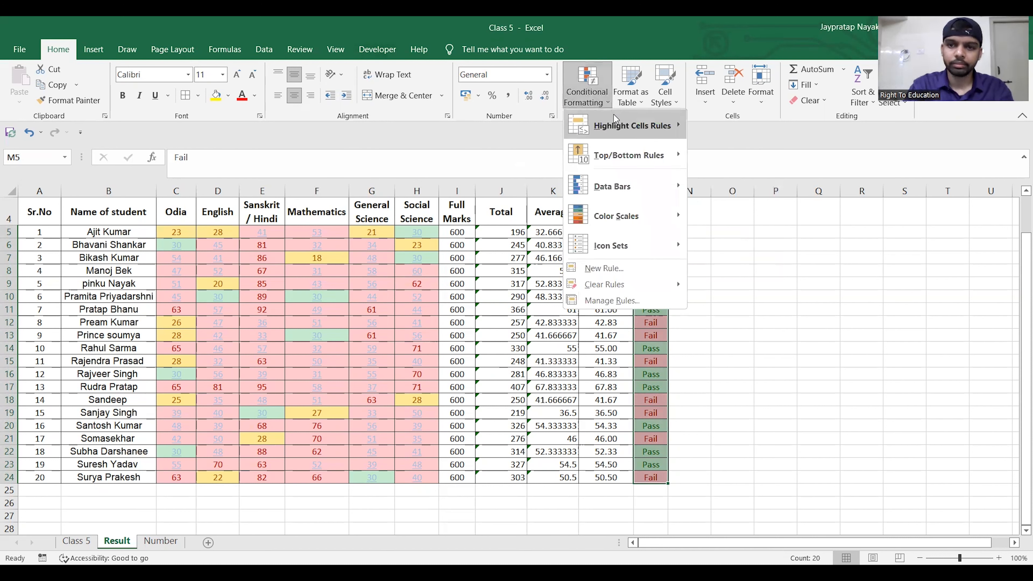
{"action": "mouse_move", "coordinate": [614, 117]}
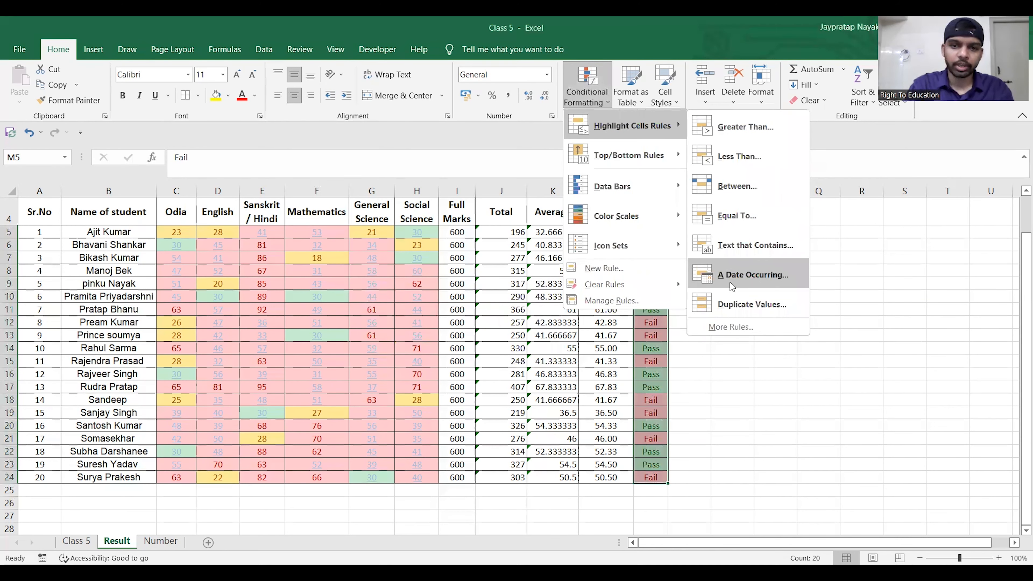
{"action": "left_click", "coordinate": [722, 349]}
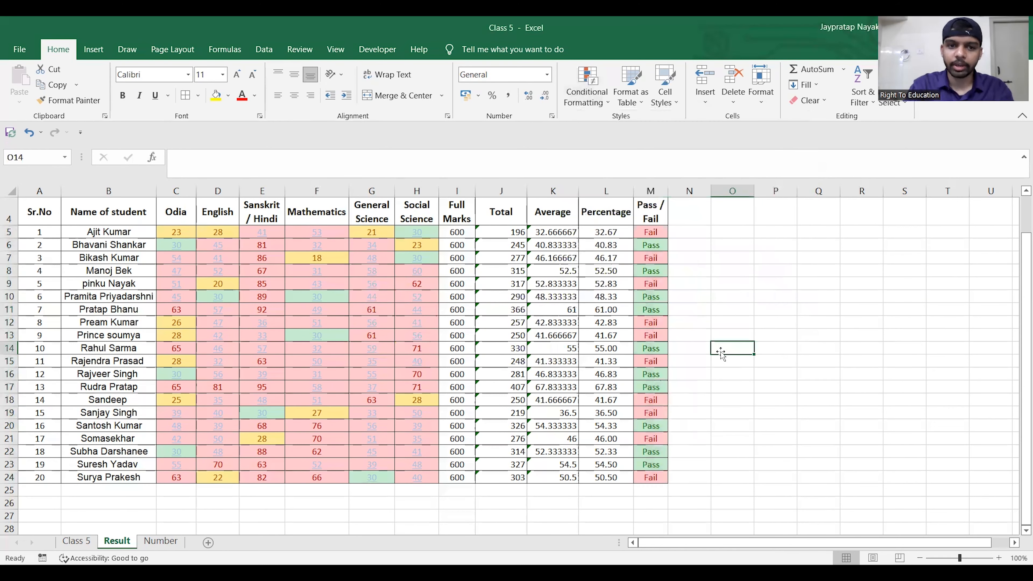
- Highlight the exam dates in C3:H3 that occur Tomorrow with Light Red Fill with Dark Red Text
{"action": "scroll", "coordinate": [273, 237], "scroll_direction": "up", "scroll_amount": 1}
{"action": "left_click_drag", "start_coordinate": [183, 270], "coordinate": [424, 267]}
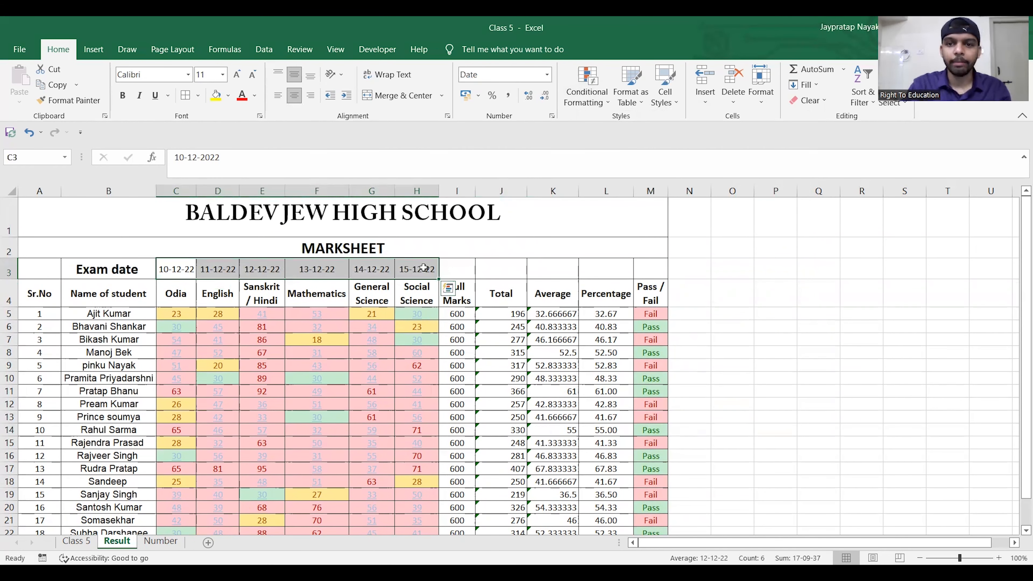
{"action": "left_click", "coordinate": [606, 105]}
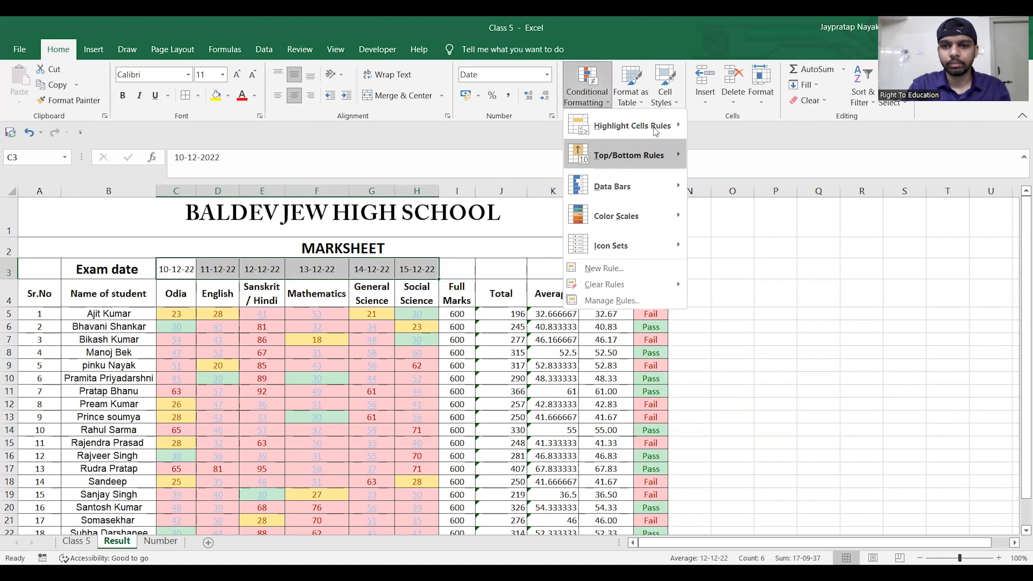
{"action": "mouse_move", "coordinate": [654, 130]}
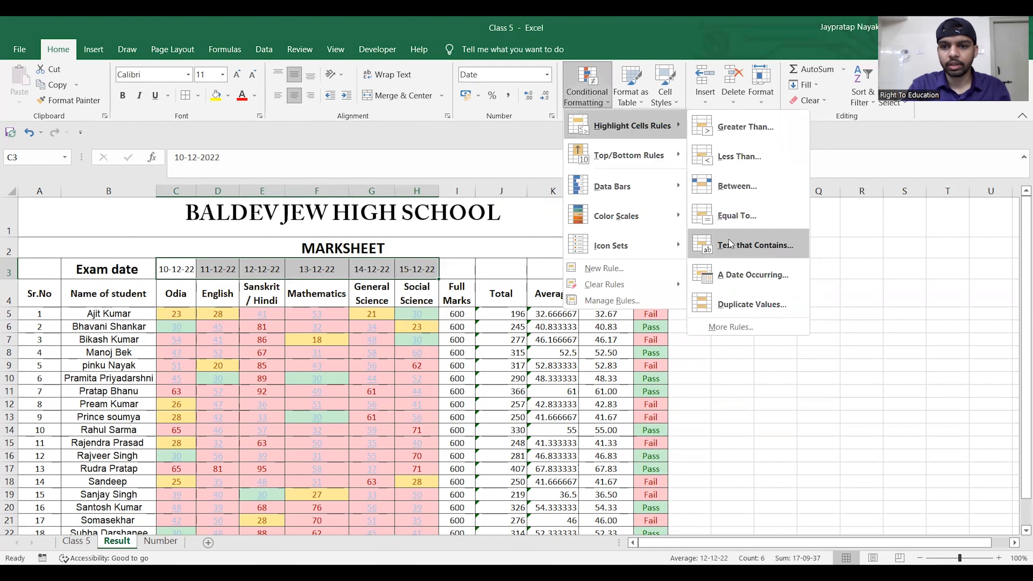
{"action": "left_click", "coordinate": [729, 276]}
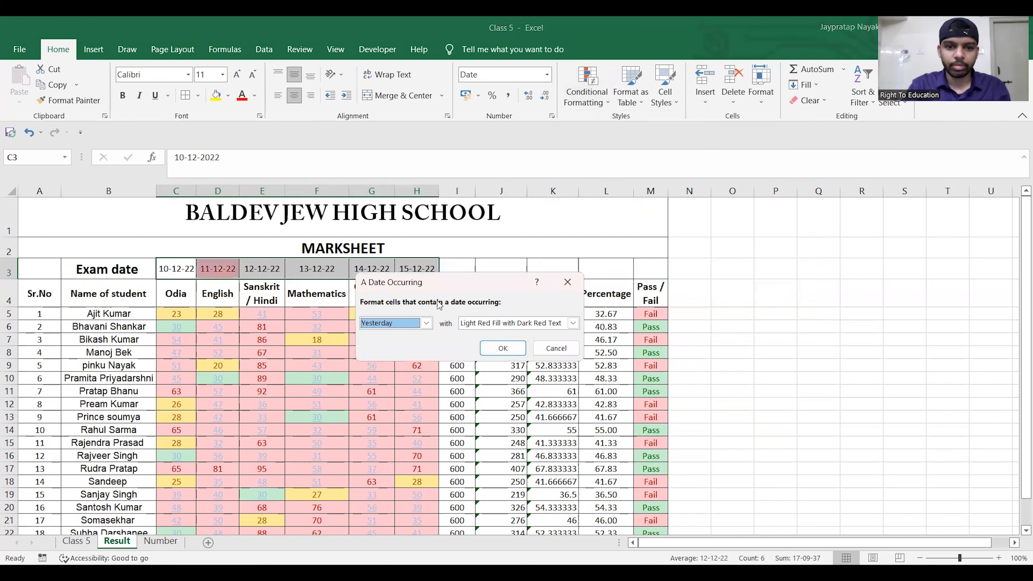
{"action": "left_click", "coordinate": [425, 323]}
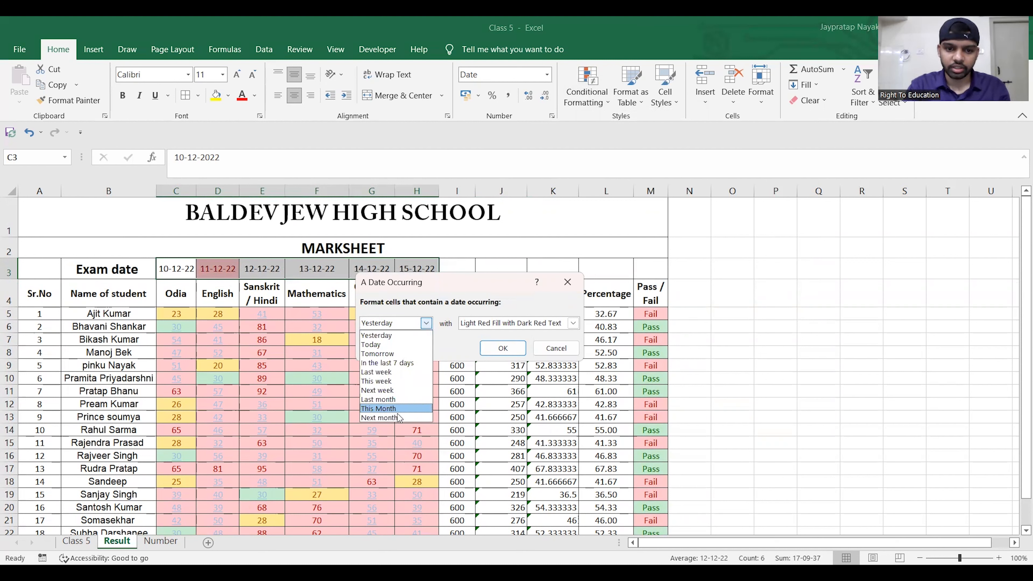
{"action": "left_click", "coordinate": [404, 352]}
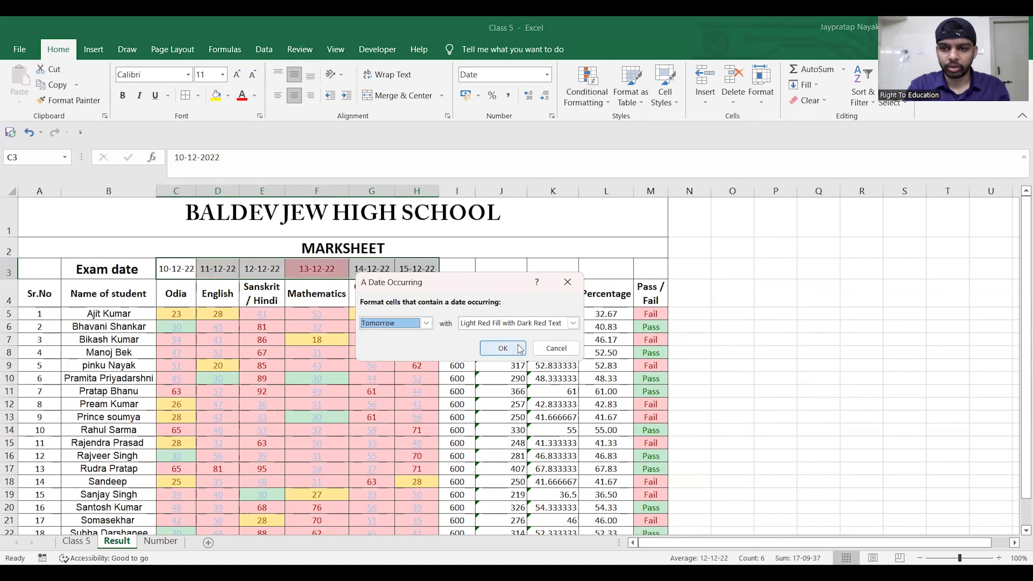
{"action": "left_click", "coordinate": [573, 323]}
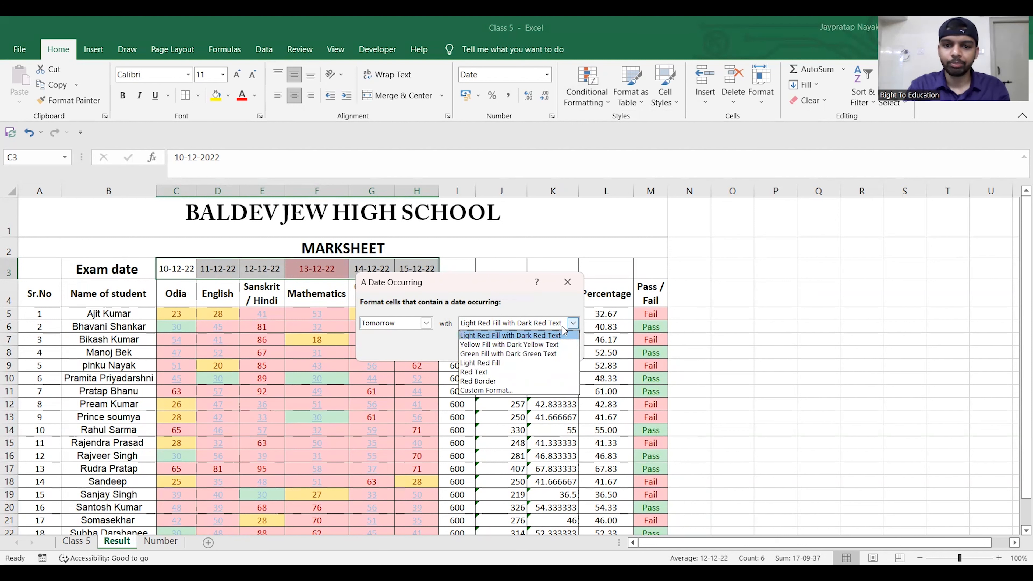
{"action": "left_click", "coordinate": [573, 324]}
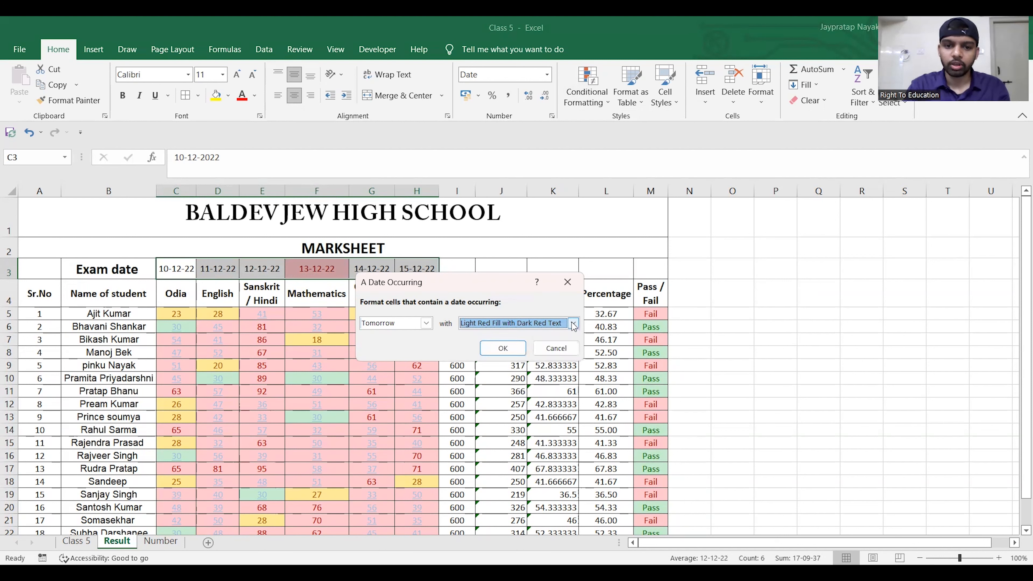
{"action": "left_click", "coordinate": [504, 348]}
{"action": "left_click", "coordinate": [597, 250]}
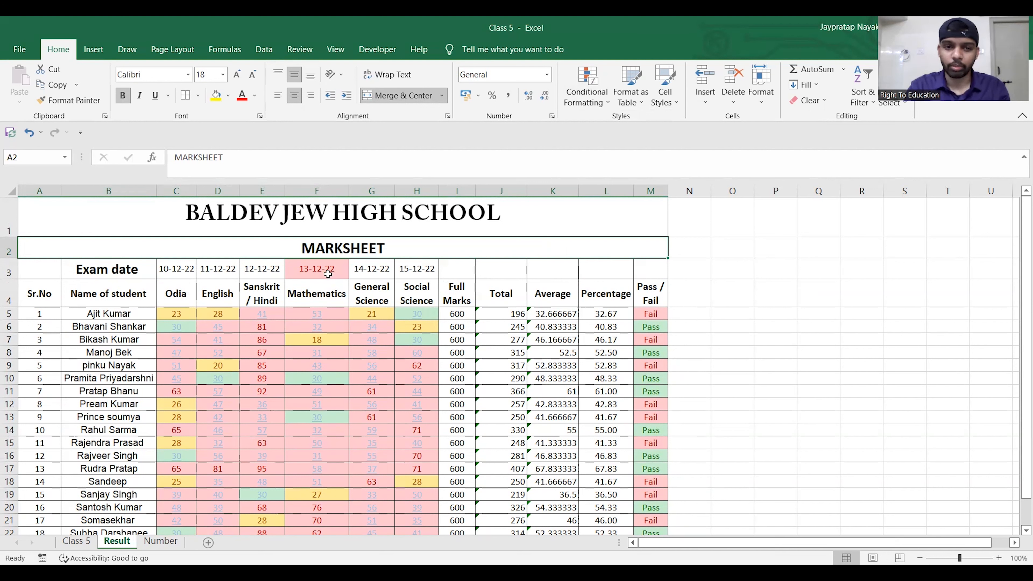
{"action": "left_click", "coordinate": [609, 103]}
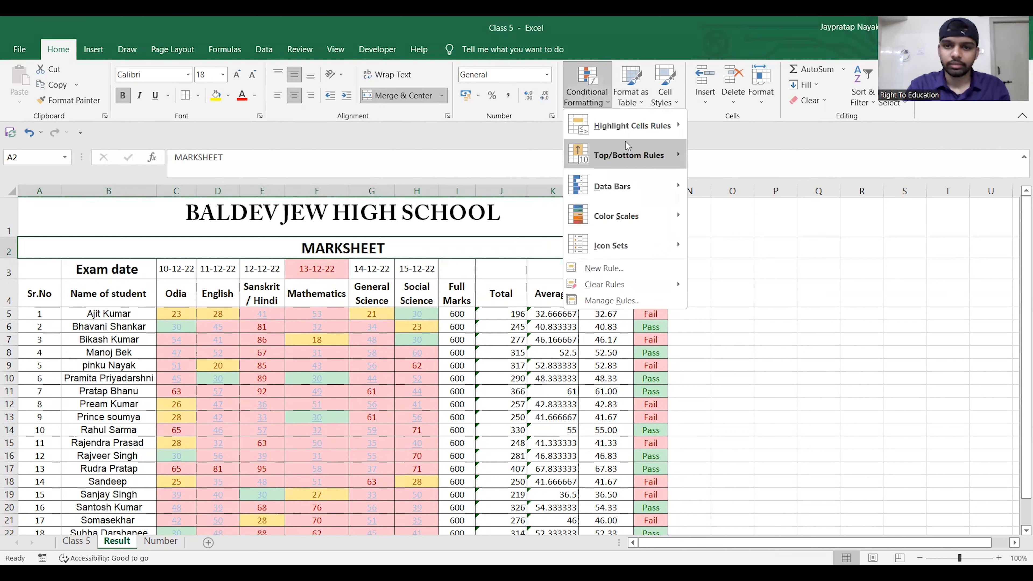
{"action": "mouse_move", "coordinate": [628, 128]}
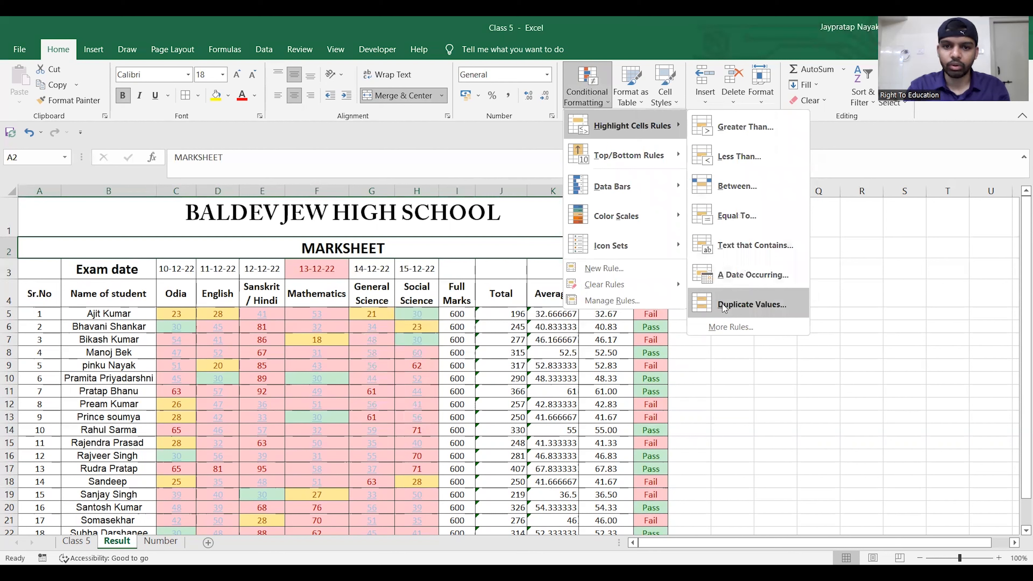
{"action": "left_click", "coordinate": [717, 351]}
- Start a Duplicate Values highlight rule for the whole marksheet, previewing Unique before returning to Duplicate
{"action": "left_click", "coordinate": [297, 336]}
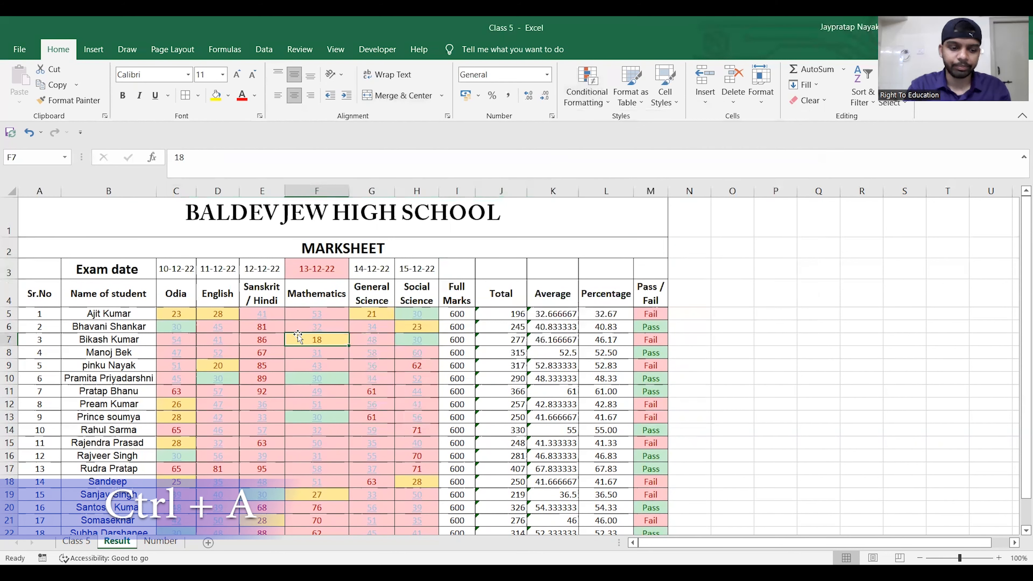
{"action": "key", "text": "ctrl+a"}
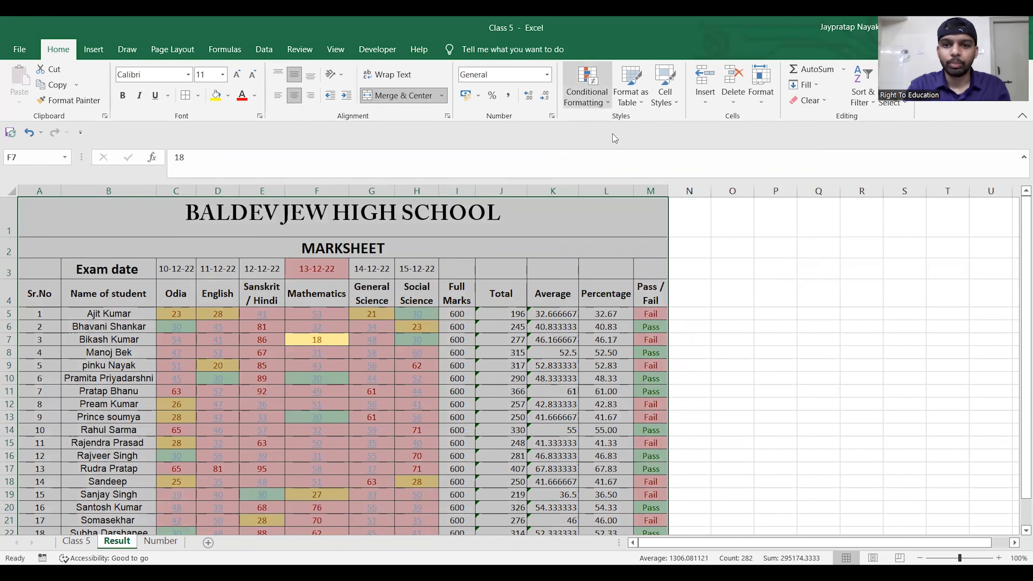
{"action": "left_click", "coordinate": [595, 95]}
{"action": "mouse_move", "coordinate": [635, 159]}
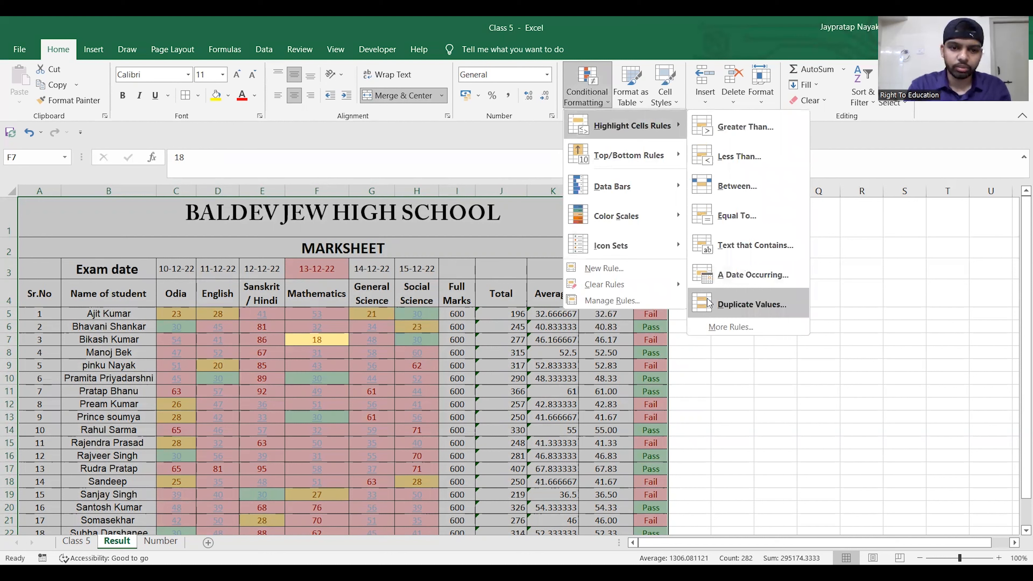
{"action": "left_click", "coordinate": [708, 303]}
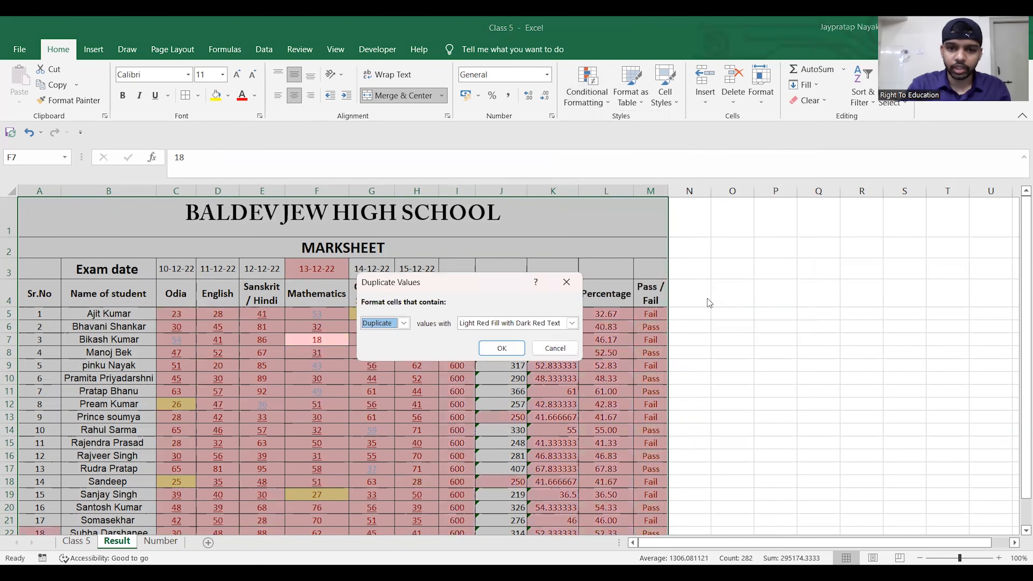
{"action": "left_click", "coordinate": [403, 323]}
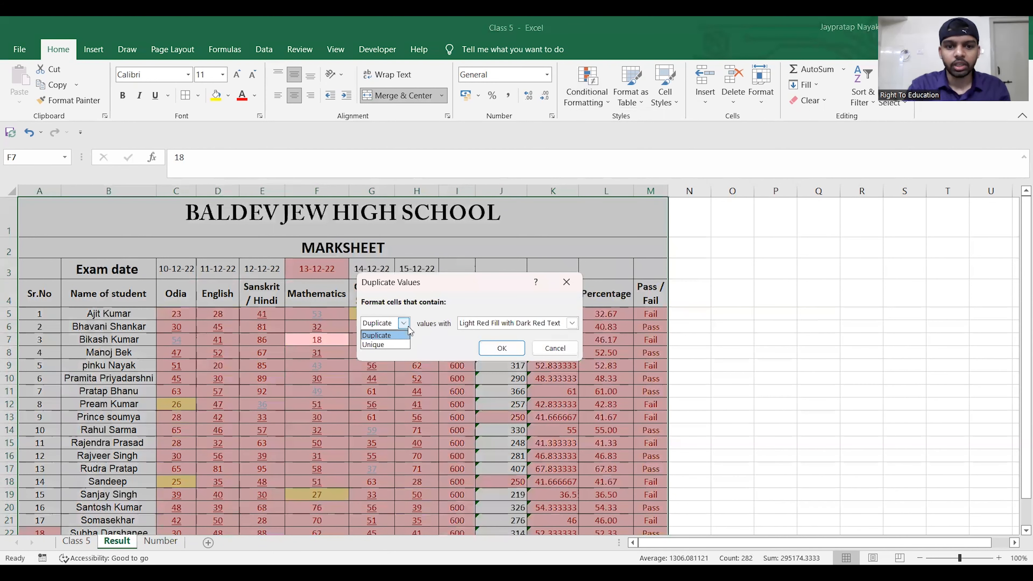
{"action": "left_click", "coordinate": [391, 344]}
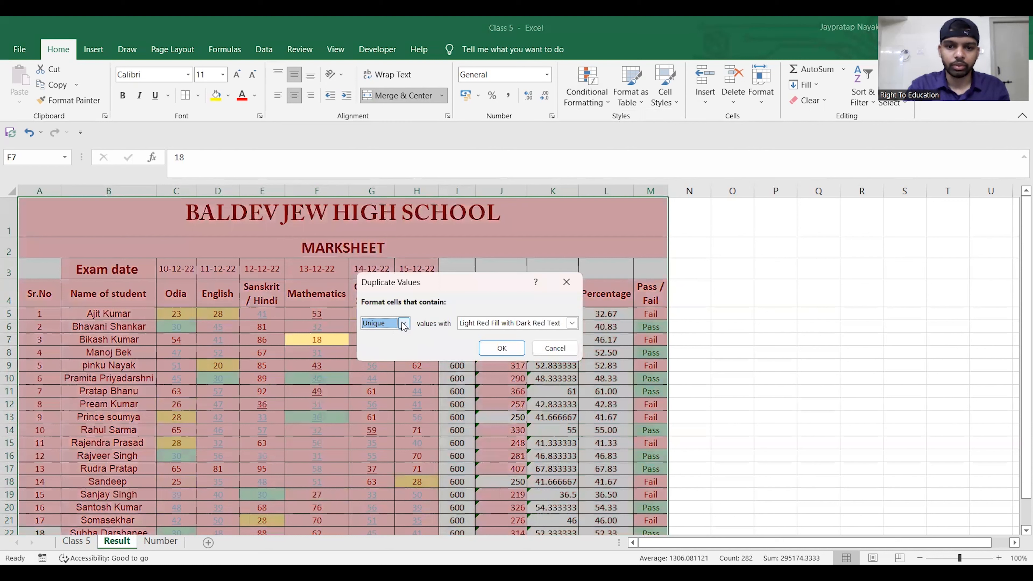
{"action": "left_click", "coordinate": [403, 323]}
{"action": "left_click", "coordinate": [388, 336]}
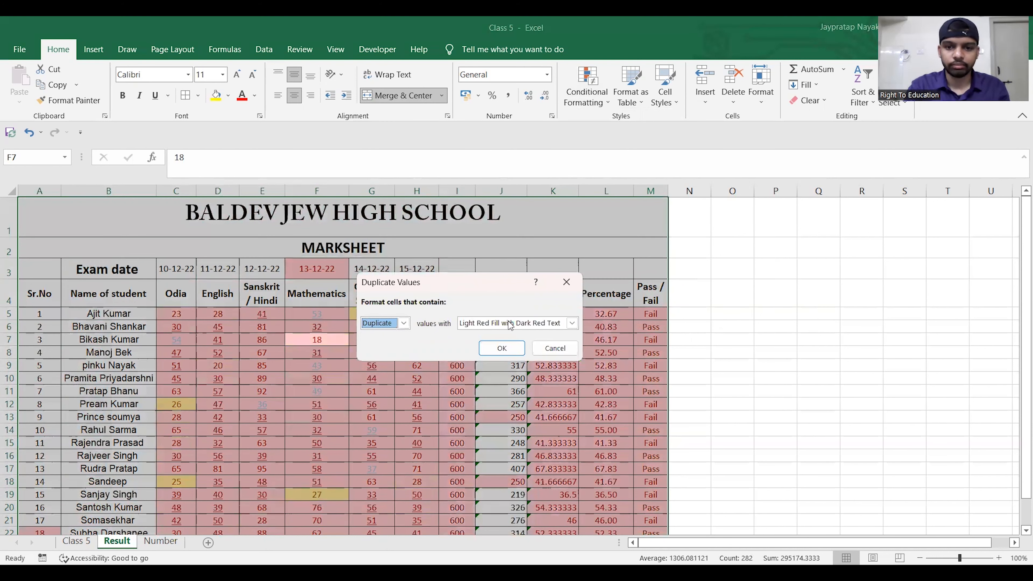
- Apply the Duplicate rule with Yellow Fill with Dark Yellow Text and review the marksheet
{"action": "left_click", "coordinate": [571, 323]}
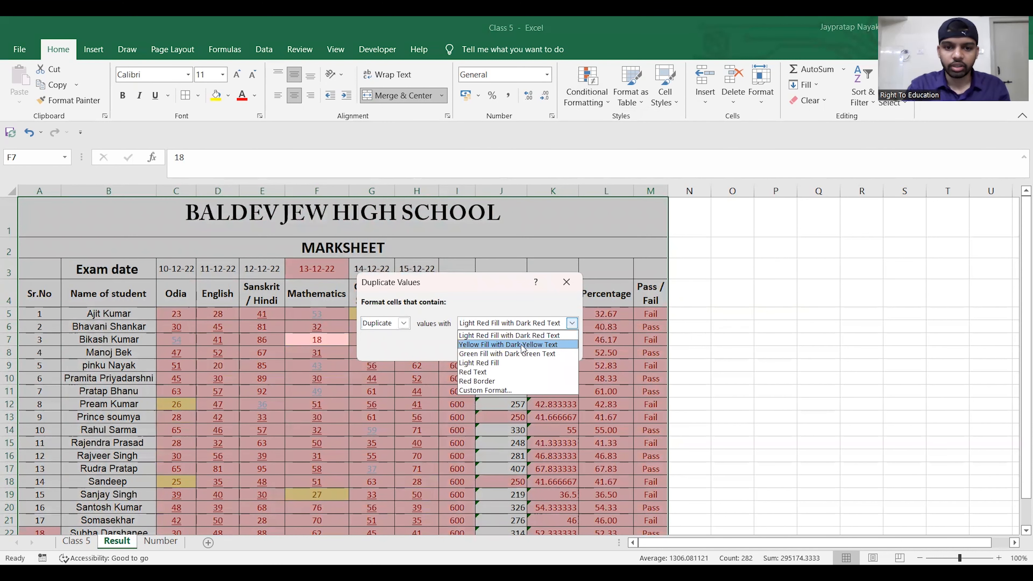
{"action": "left_click", "coordinate": [539, 346]}
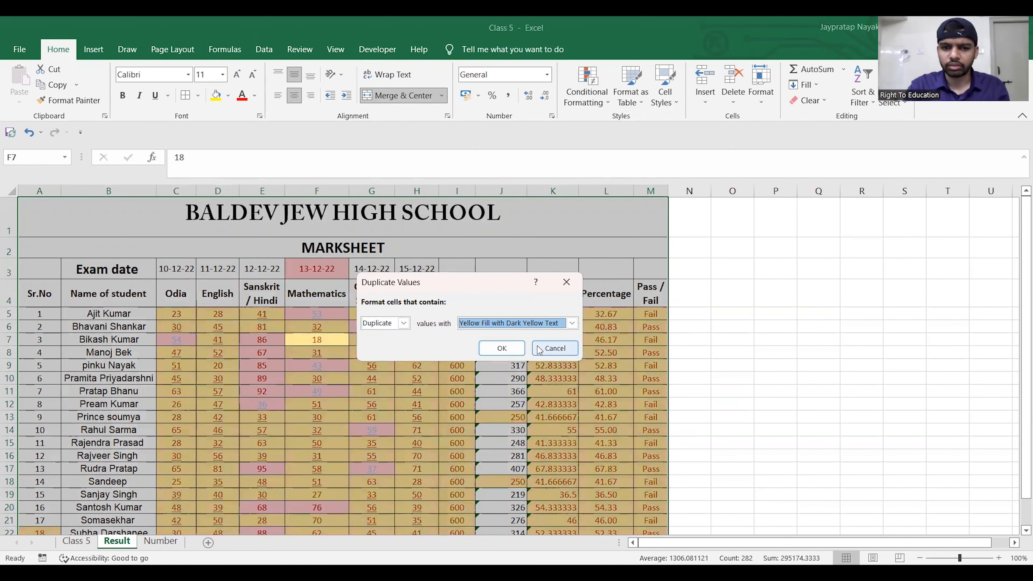
{"action": "left_click", "coordinate": [515, 352]}
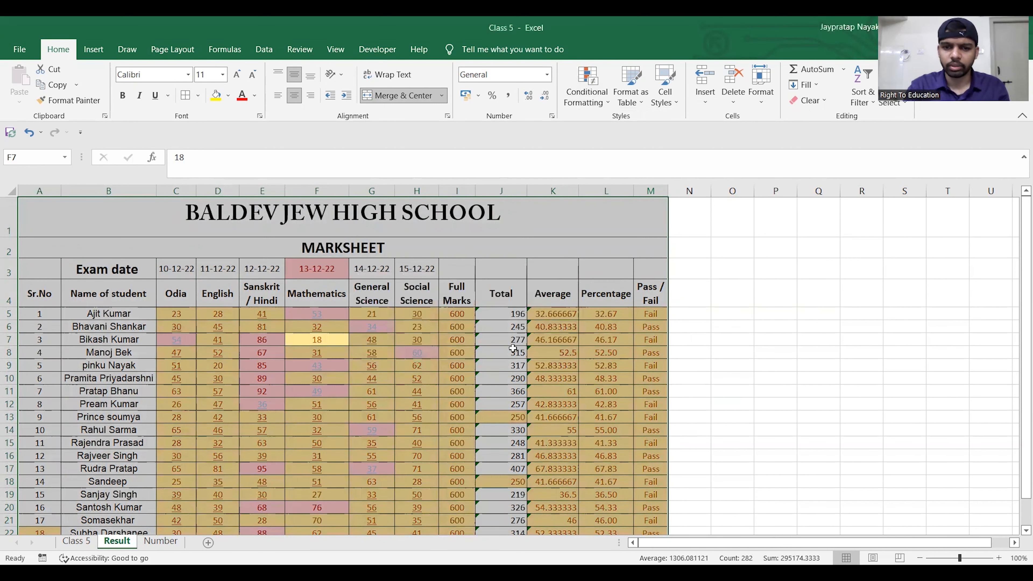
{"action": "left_click", "coordinate": [742, 268]}
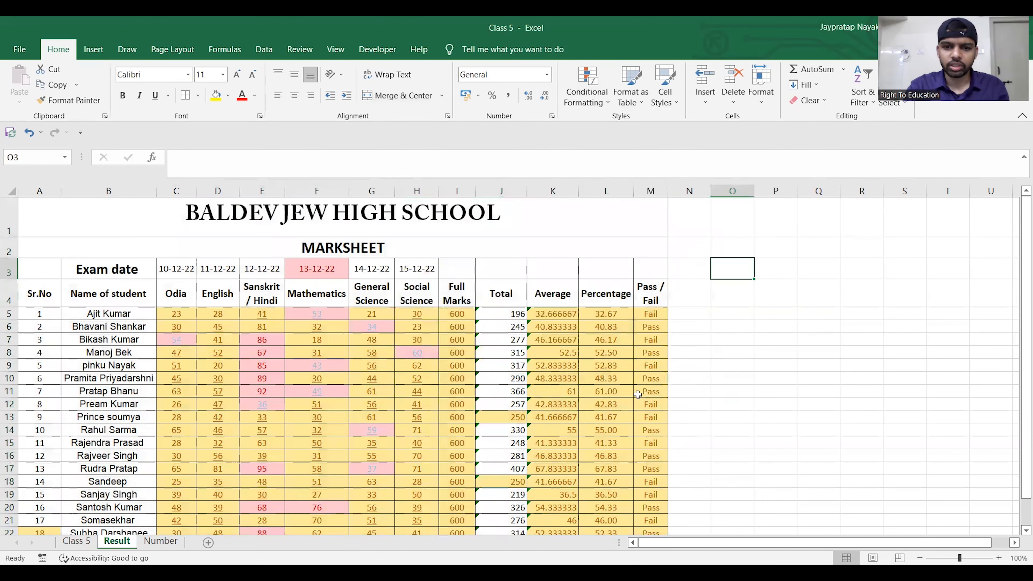
{"action": "scroll", "coordinate": [567, 328], "scroll_direction": "down", "scroll_amount": 2}
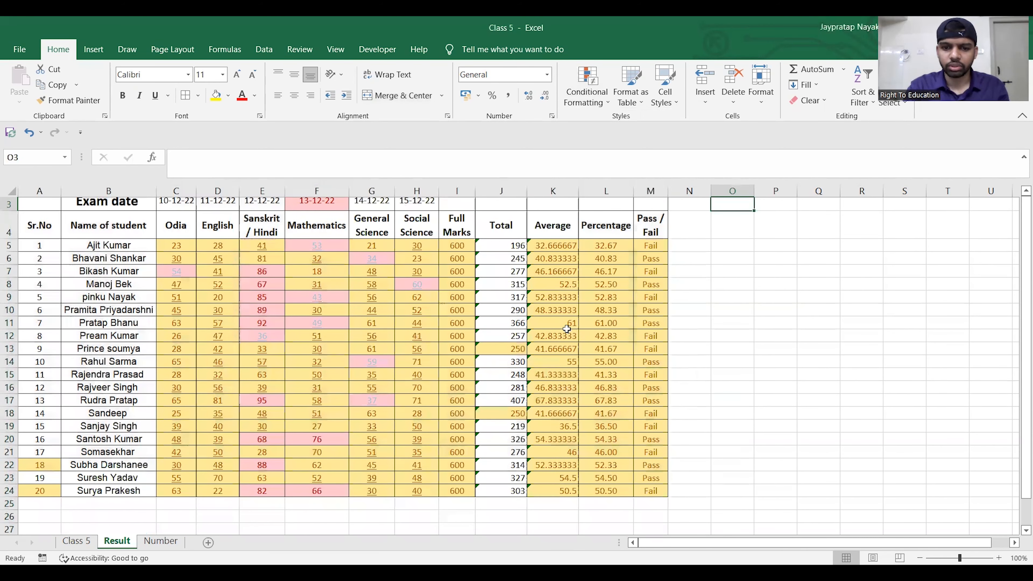
{"action": "scroll", "coordinate": [566, 328], "scroll_direction": "up", "scroll_amount": 1}
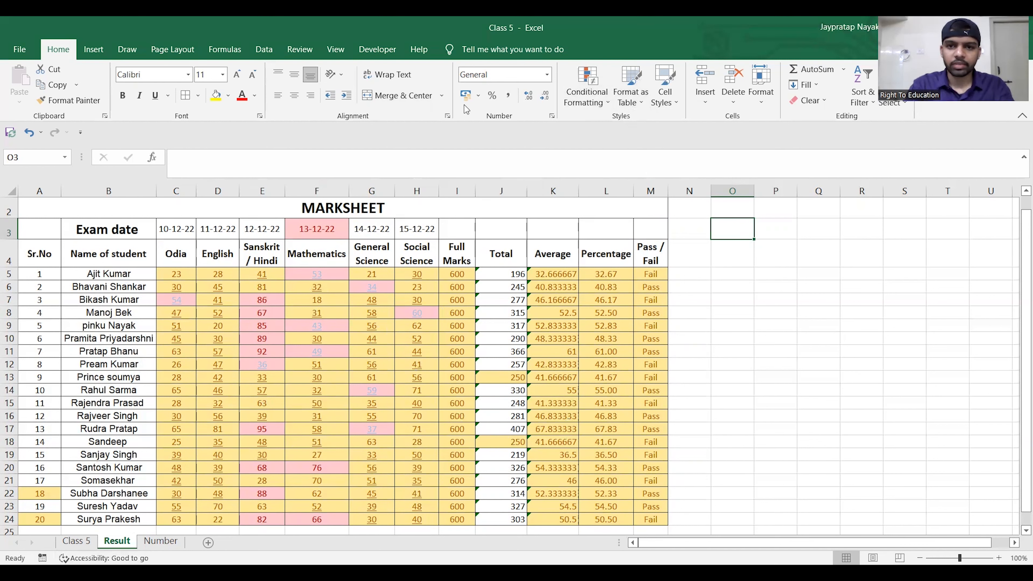
- Undo the duplicate values highlighting on the marksheet
{"action": "scroll", "coordinate": [759, 260], "scroll_direction": "down", "scroll_amount": 1}
{"action": "left_click", "coordinate": [758, 249]}
{"action": "key", "text": "ctrl+z"}
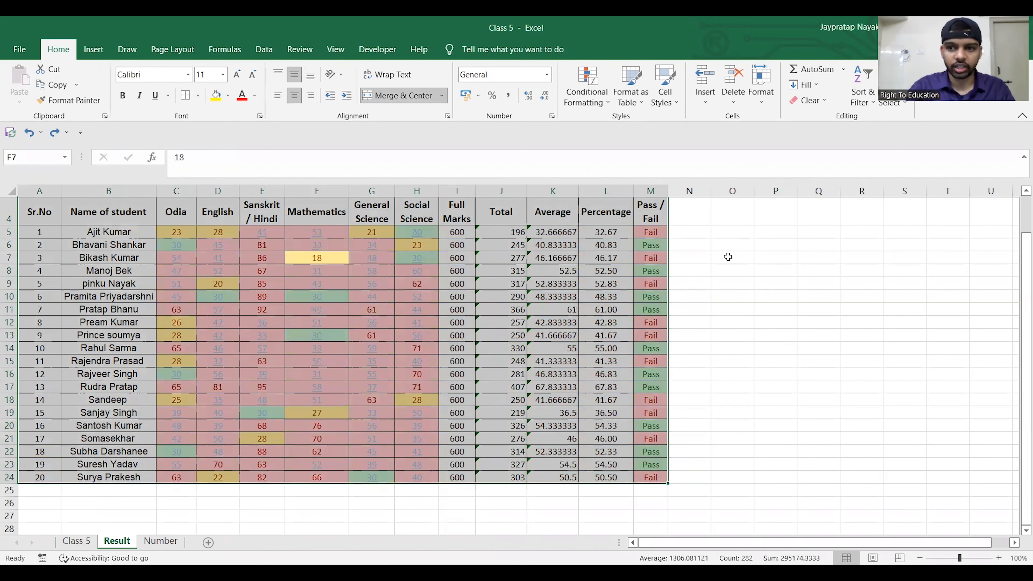
{"action": "left_click", "coordinate": [605, 105]}
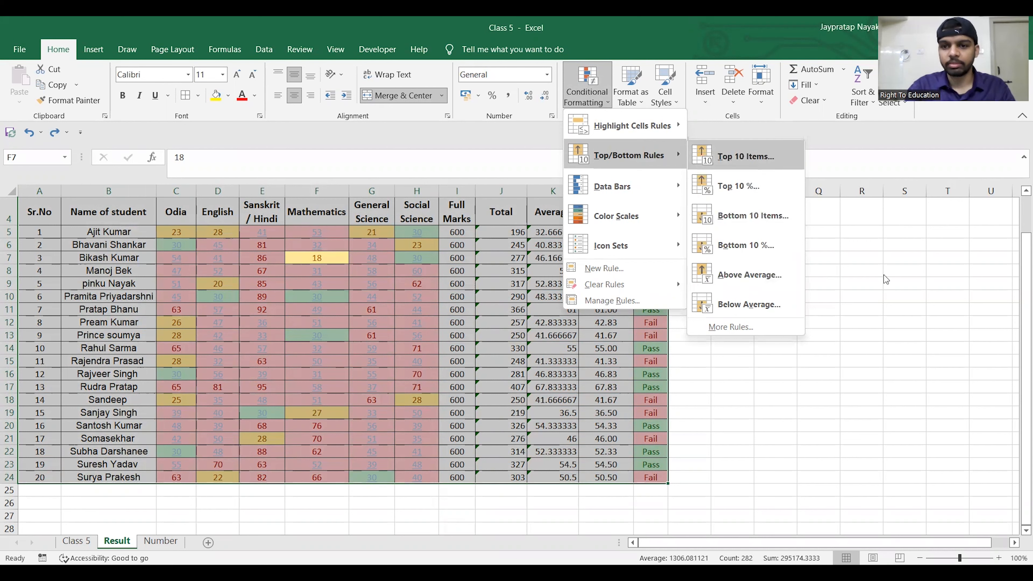
{"action": "left_click", "coordinate": [889, 302]}
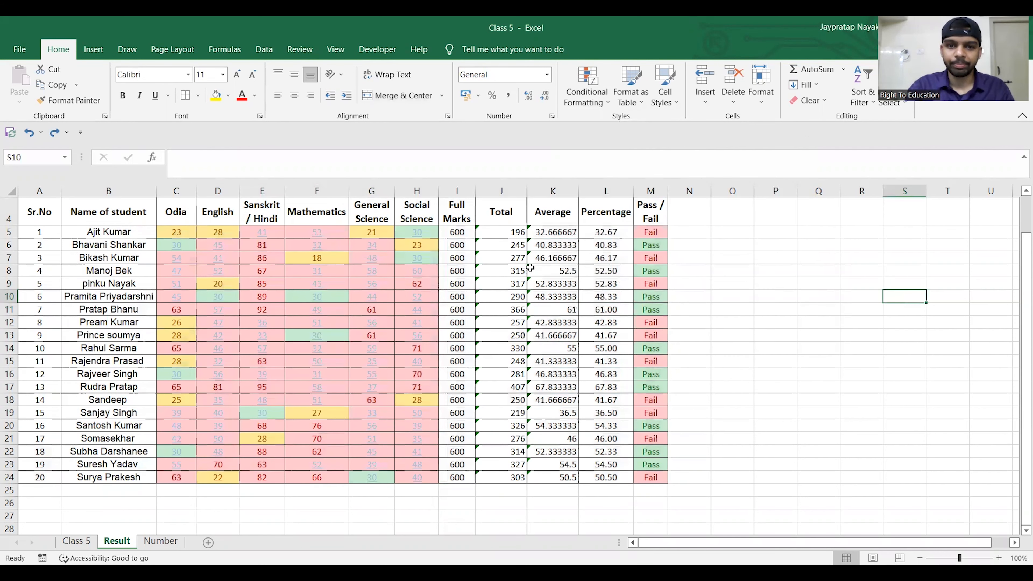
- Highlight the top 10 items among the Total marks in J5:J24 with Light Red Fill with Dark Red Text
{"action": "left_click", "coordinate": [512, 231]}
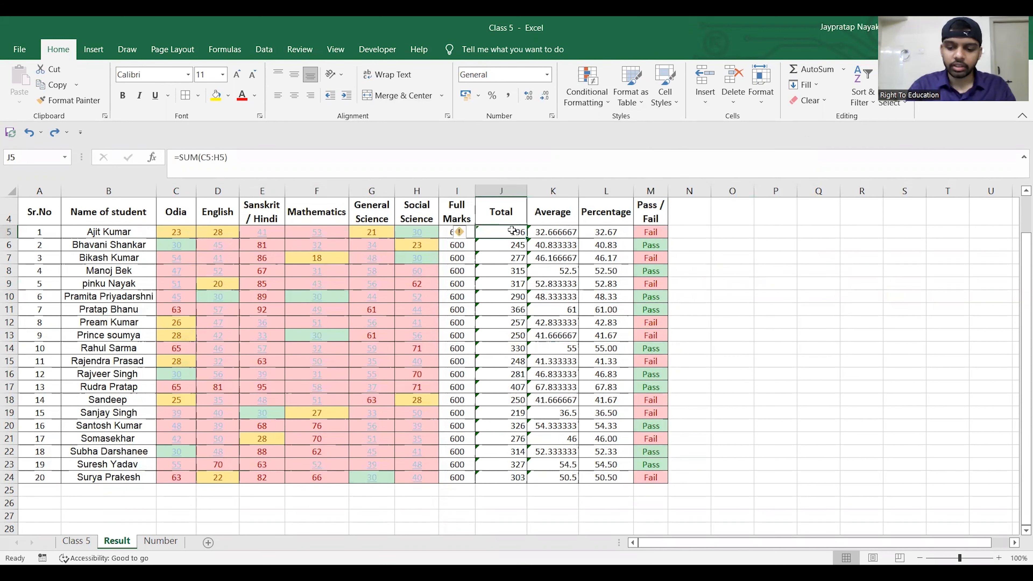
{"action": "key", "text": "ctrl+shift+Down"}
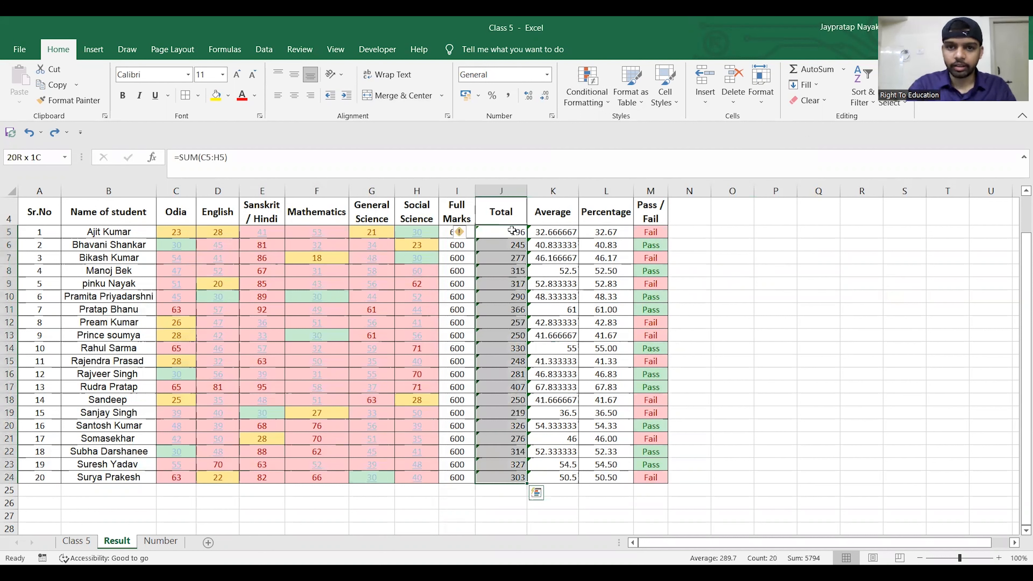
{"action": "left_click", "coordinate": [608, 105]}
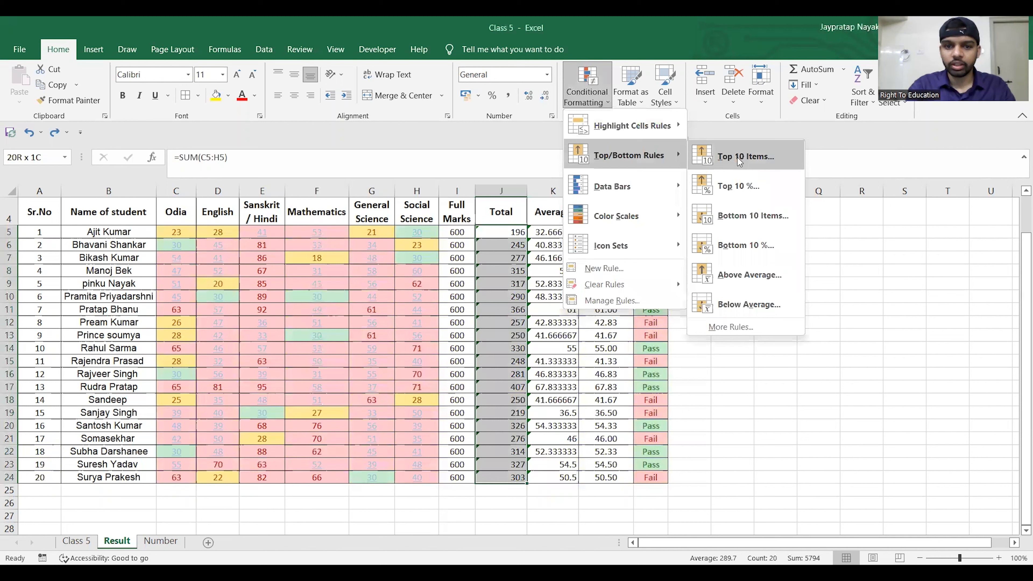
{"action": "left_click", "coordinate": [737, 157]}
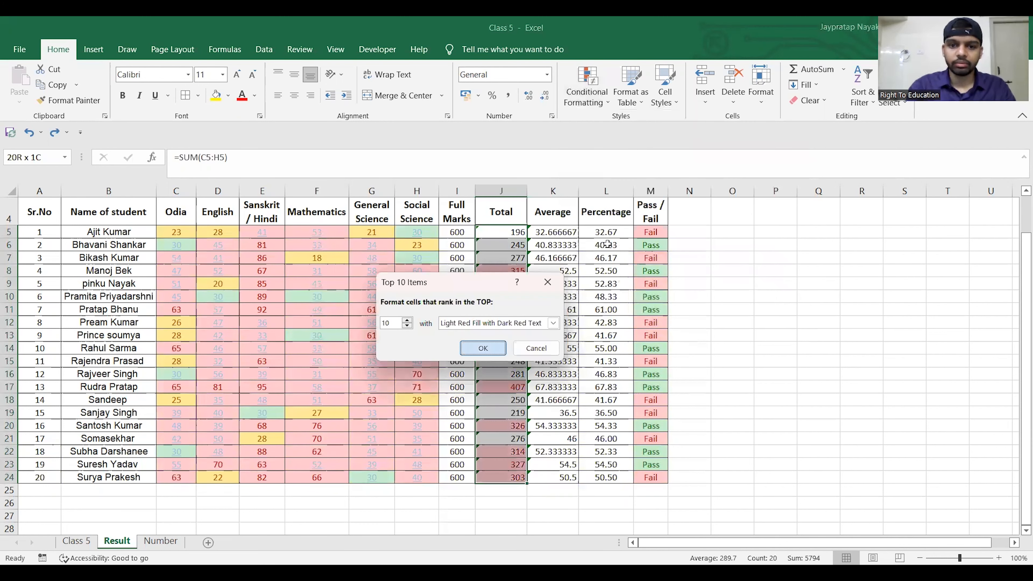
{"action": "left_click", "coordinate": [483, 347]}
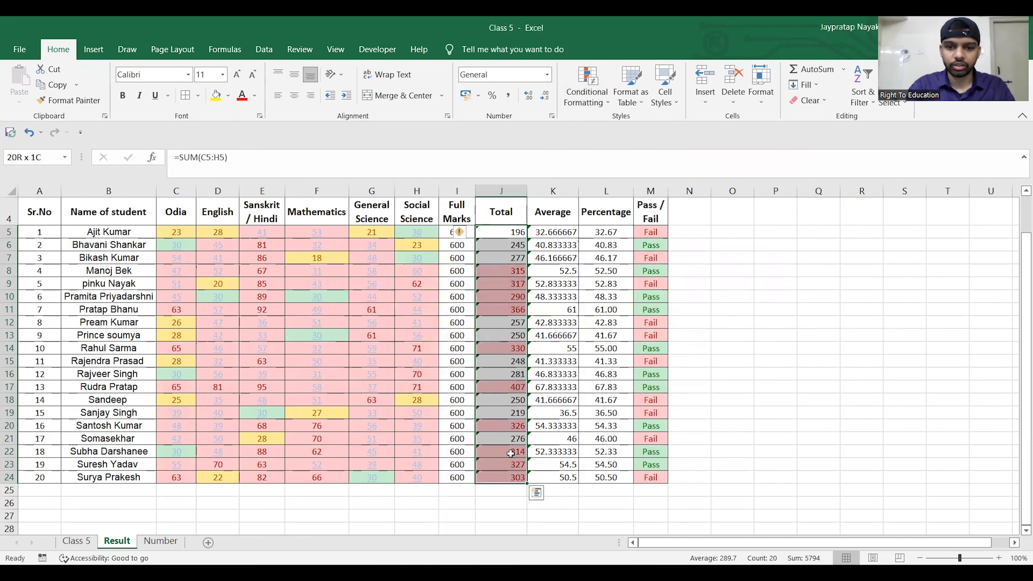
- Highlight the bottom 10 items among the Total marks in J5:J24 with Green Fill with Dark Green Text
{"action": "left_click", "coordinate": [588, 92]}
{"action": "mouse_move", "coordinate": [634, 155]}
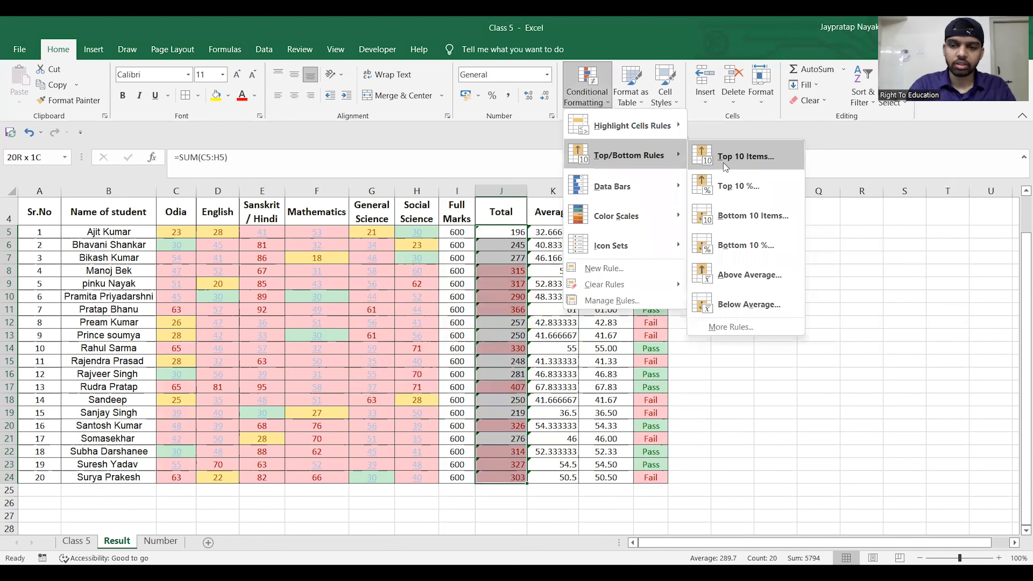
{"action": "left_click", "coordinate": [731, 216]}
{"action": "left_click", "coordinate": [553, 322]}
{"action": "left_click", "coordinate": [535, 353]}
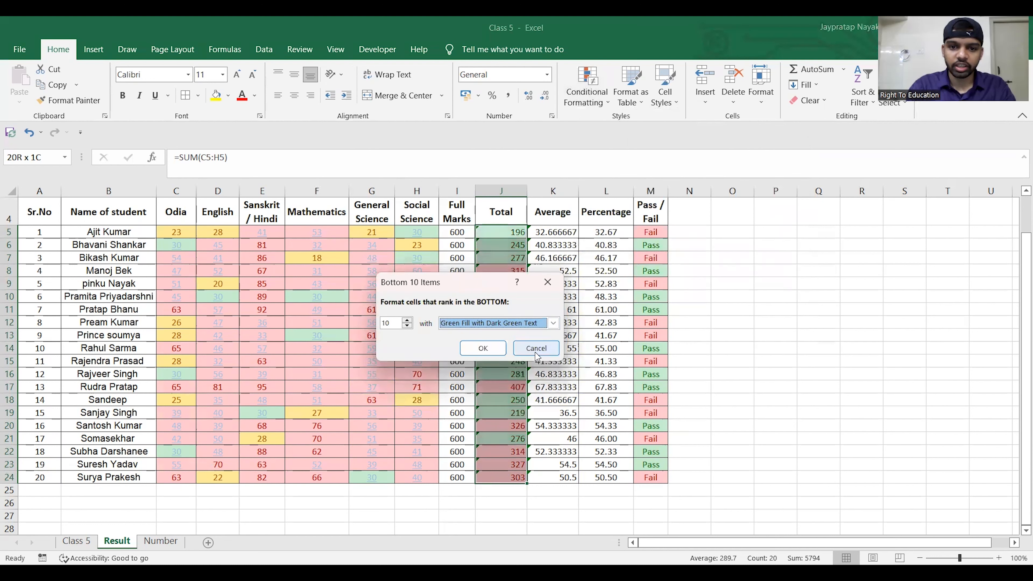
{"action": "left_click", "coordinate": [483, 348]}
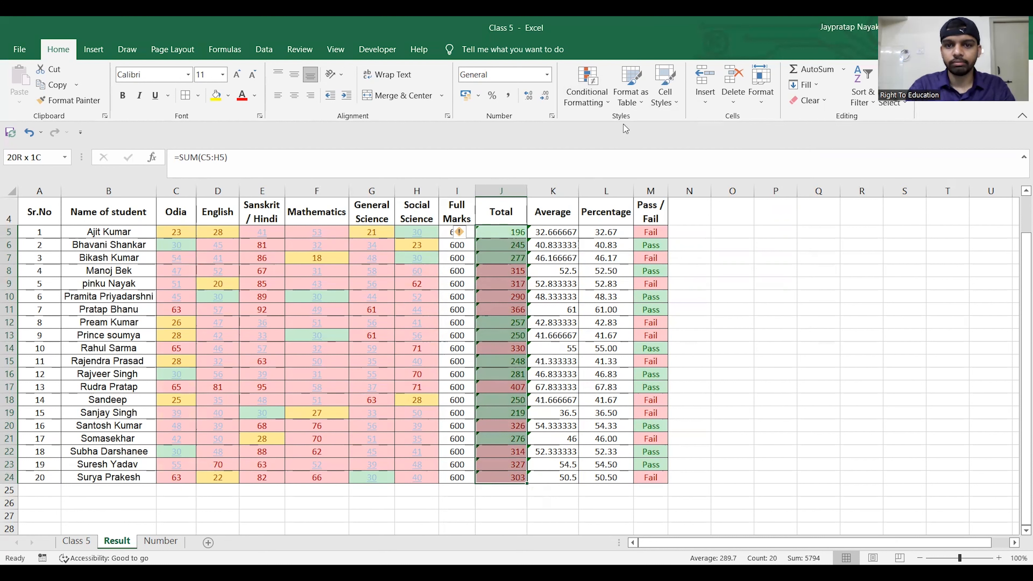
{"action": "left_click", "coordinate": [587, 86]}
{"action": "mouse_move", "coordinate": [645, 152]}
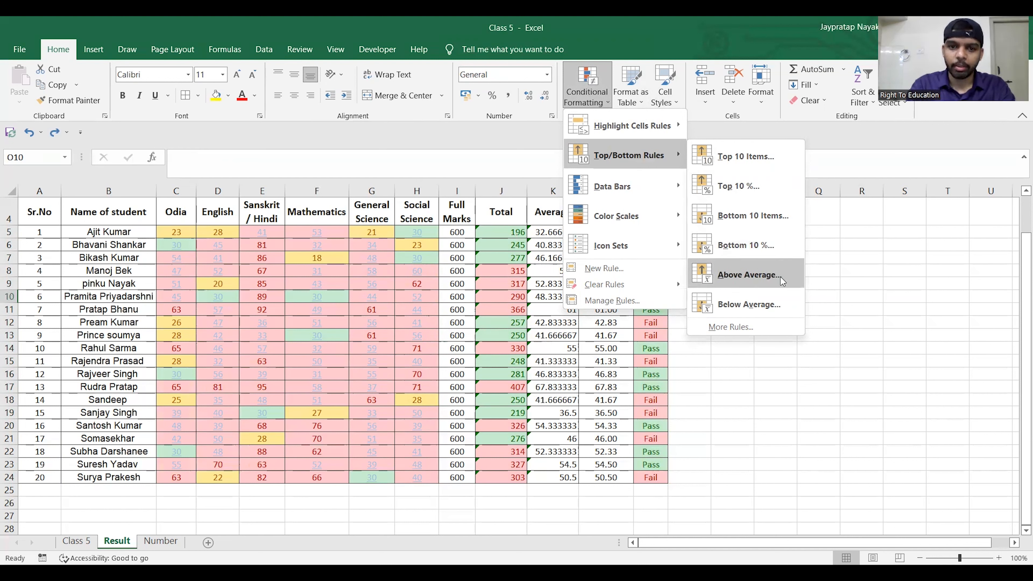
{"action": "left_click", "coordinate": [776, 381]}
- Start an Above Average rule on the Average column K5:K24 and choose a custom format for it
{"action": "left_click", "coordinate": [565, 232]}
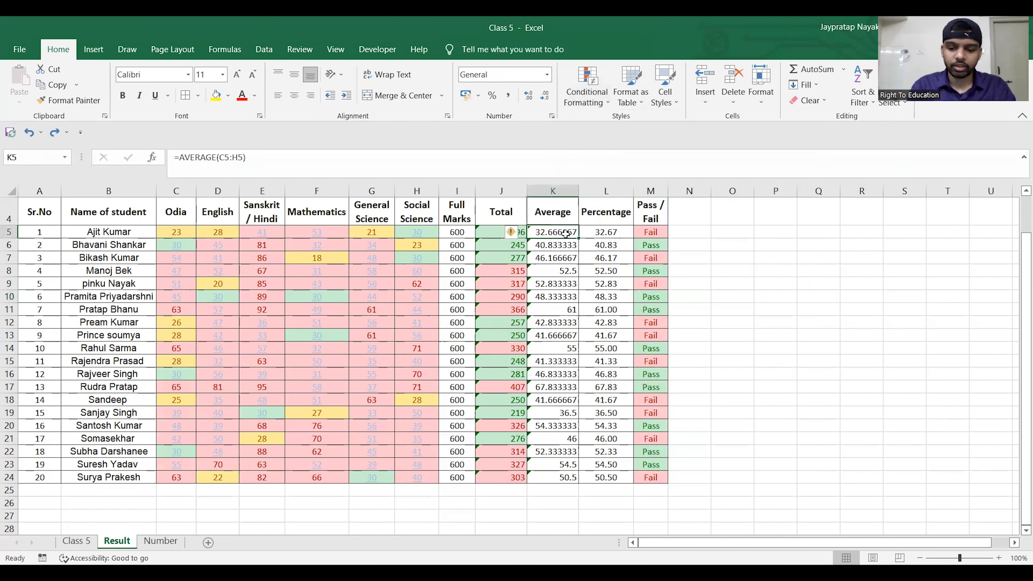
{"action": "key", "text": "ctrl+shift+Down"}
{"action": "left_click", "coordinate": [605, 94]}
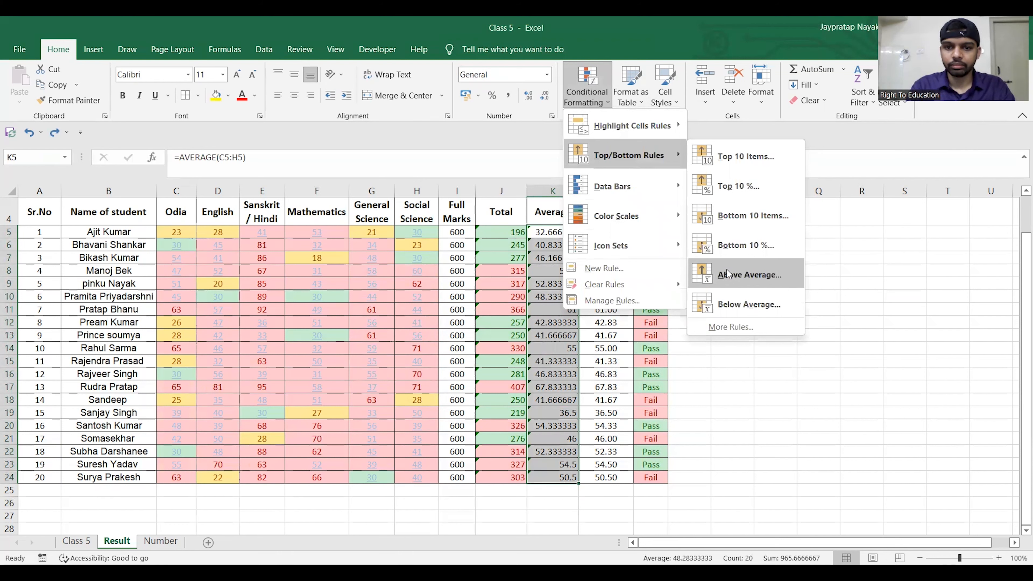
{"action": "left_click", "coordinate": [728, 273]}
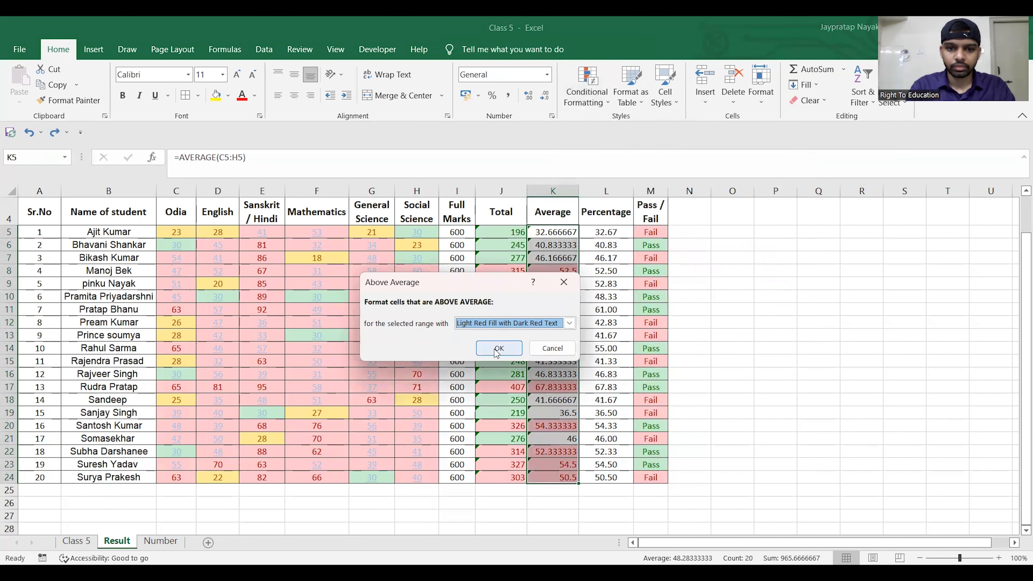
{"action": "scroll", "coordinate": [570, 326], "scroll_direction": "down", "scroll_amount": 1}
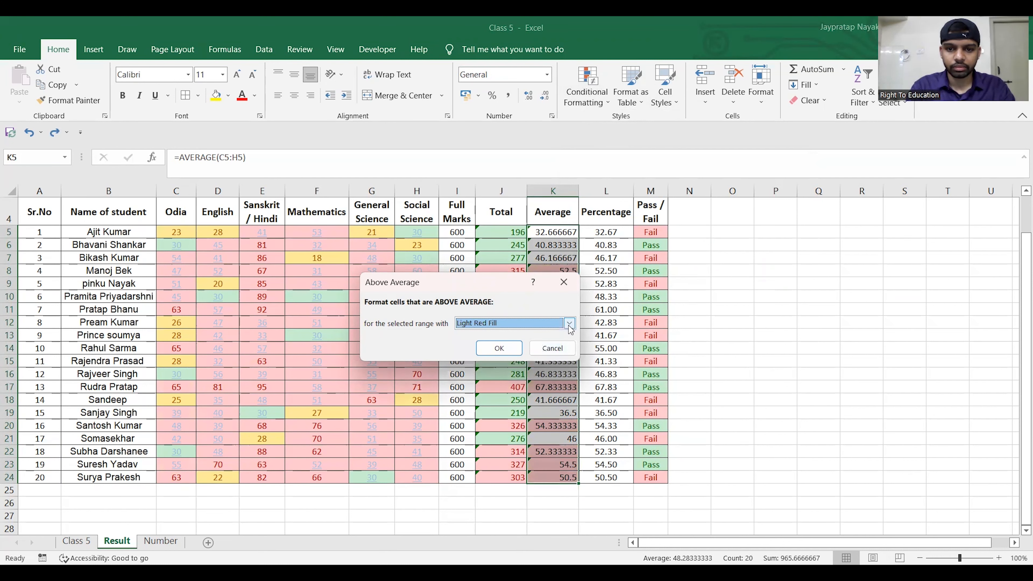
{"action": "left_click", "coordinate": [570, 324]}
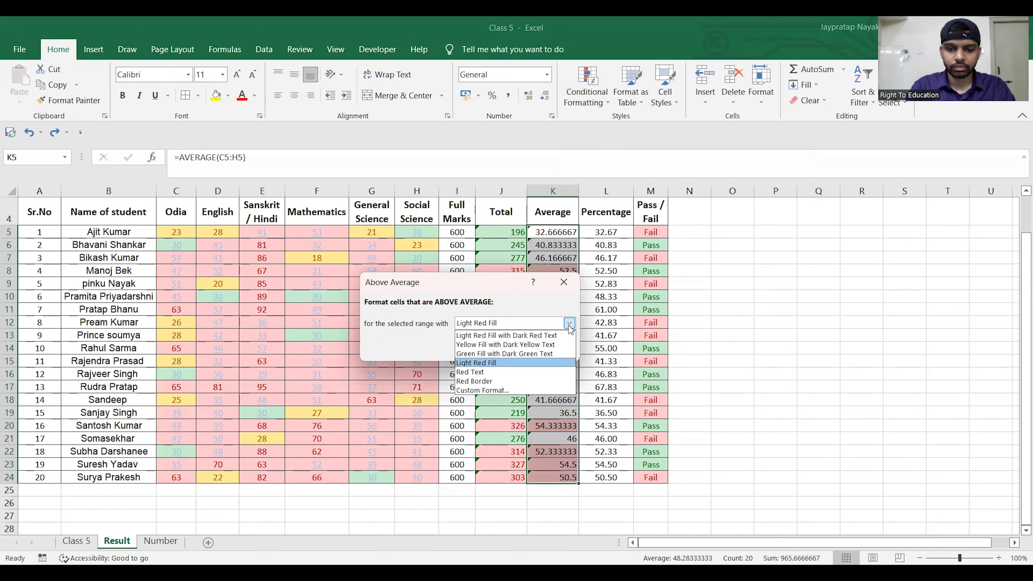
{"action": "left_click", "coordinate": [492, 389]}
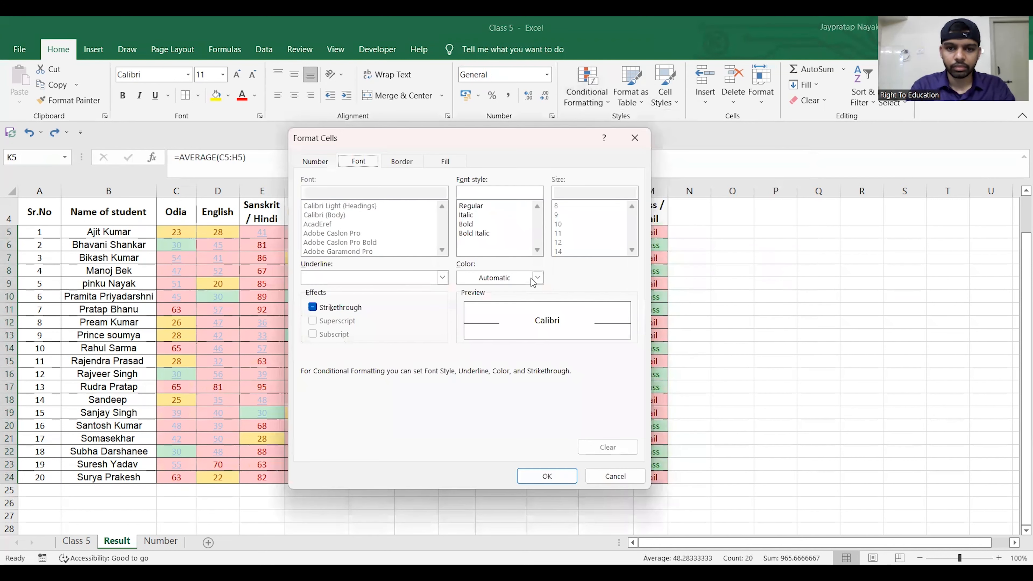
- Set the custom format's font colour to standard purple and apply the above-average rule
{"action": "left_click", "coordinate": [535, 278]}
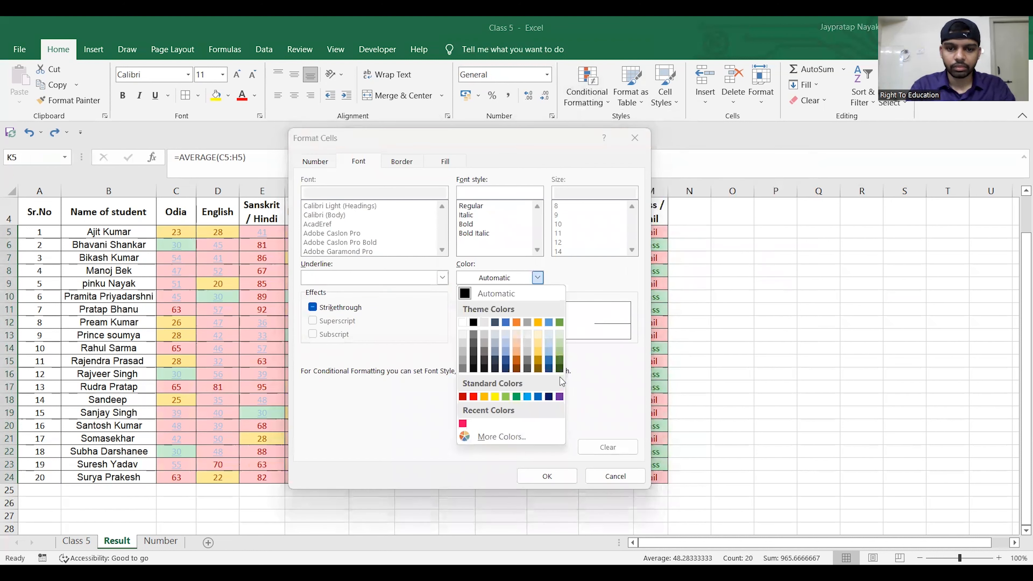
{"action": "left_click", "coordinate": [560, 398]}
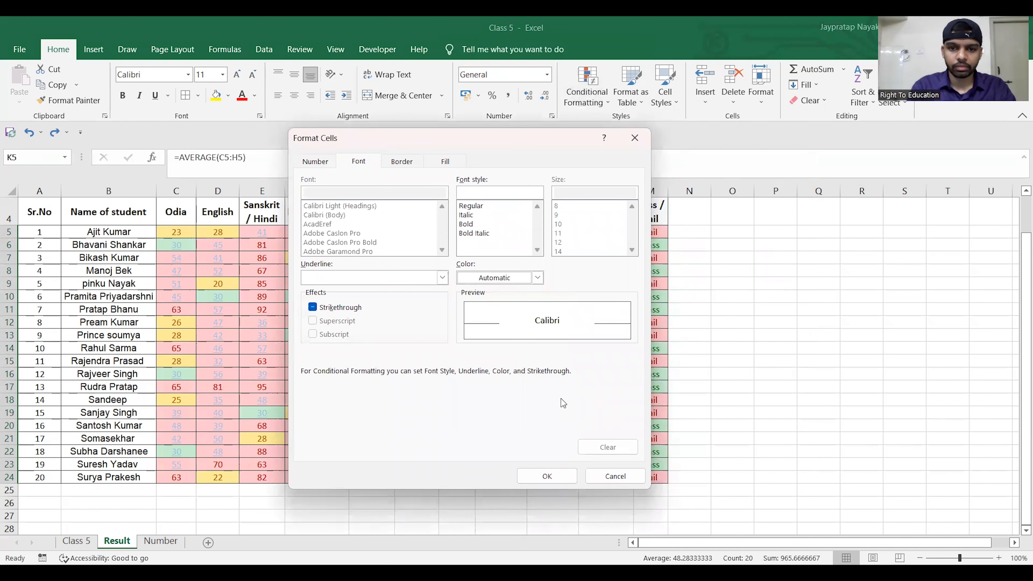
{"action": "left_click", "coordinate": [538, 277]}
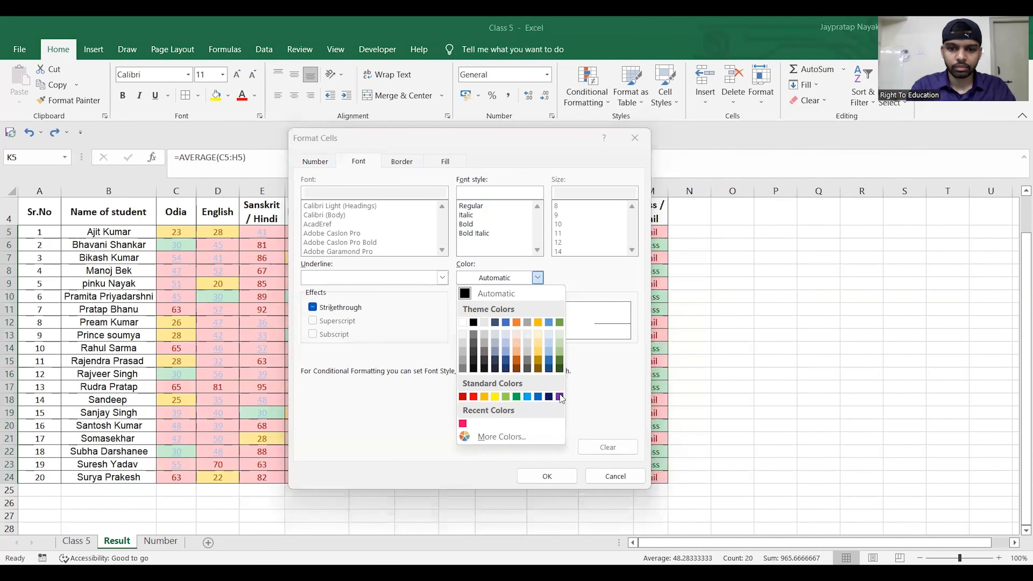
{"action": "left_click", "coordinate": [560, 396]}
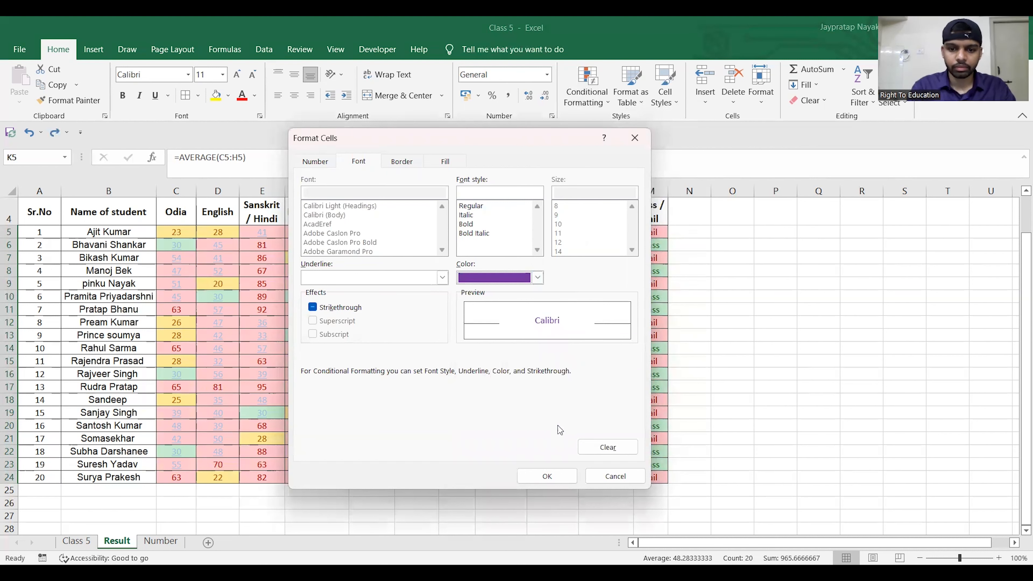
{"action": "left_click", "coordinate": [547, 474]}
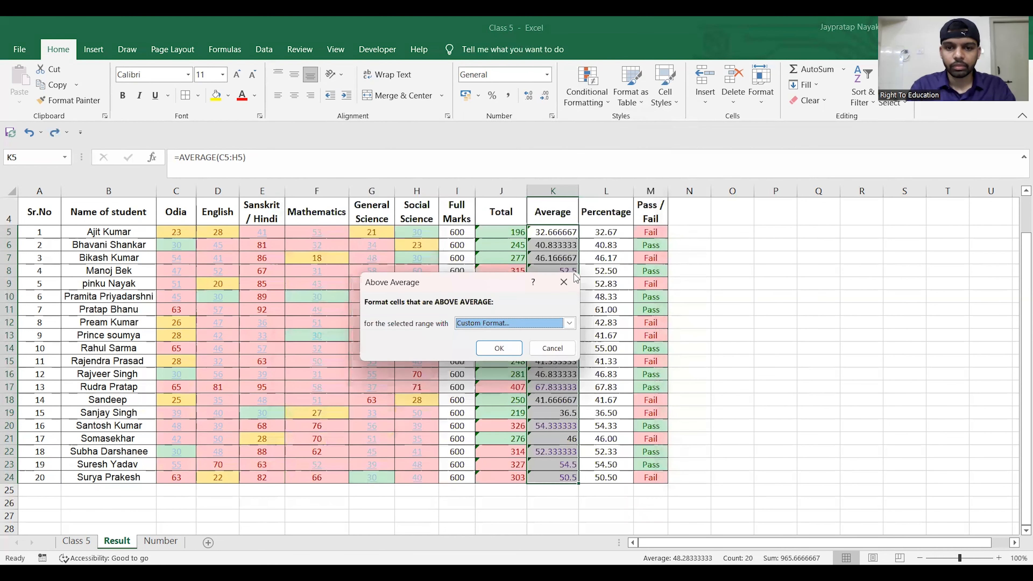
{"action": "left_click", "coordinate": [500, 352]}
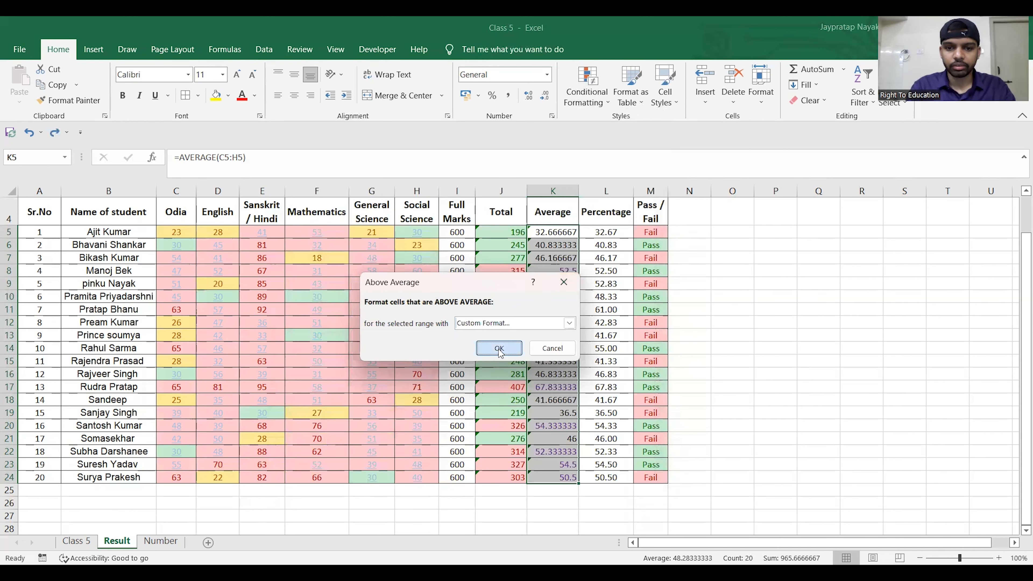
{"action": "left_click", "coordinate": [841, 271]}
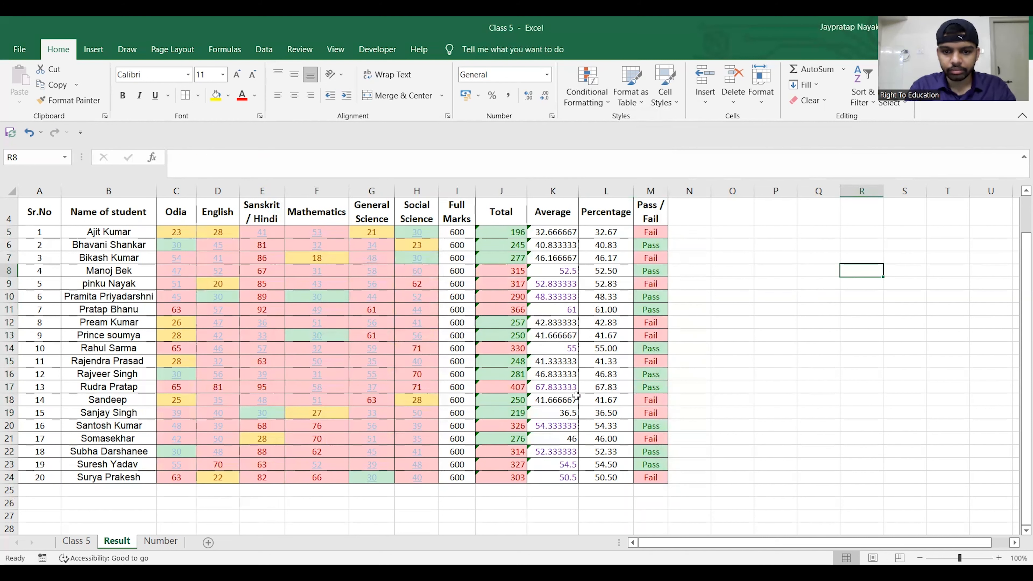
- Start a Below Average rule on the Average column K5:K24 and choose a custom format for it
{"action": "left_click", "coordinate": [609, 105]}
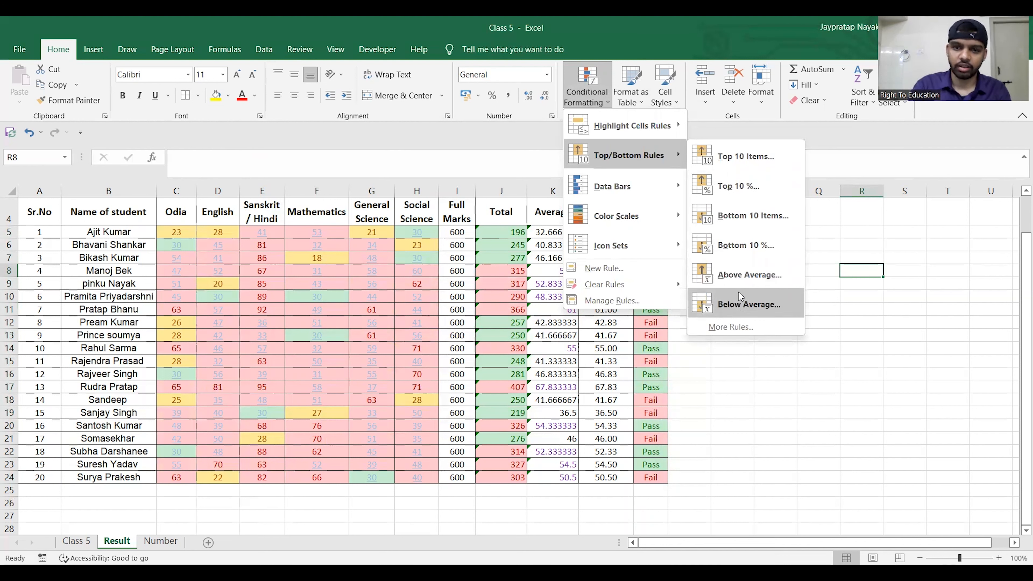
{"action": "left_click_drag", "start_coordinate": [553, 232], "coordinate": [552, 477]}
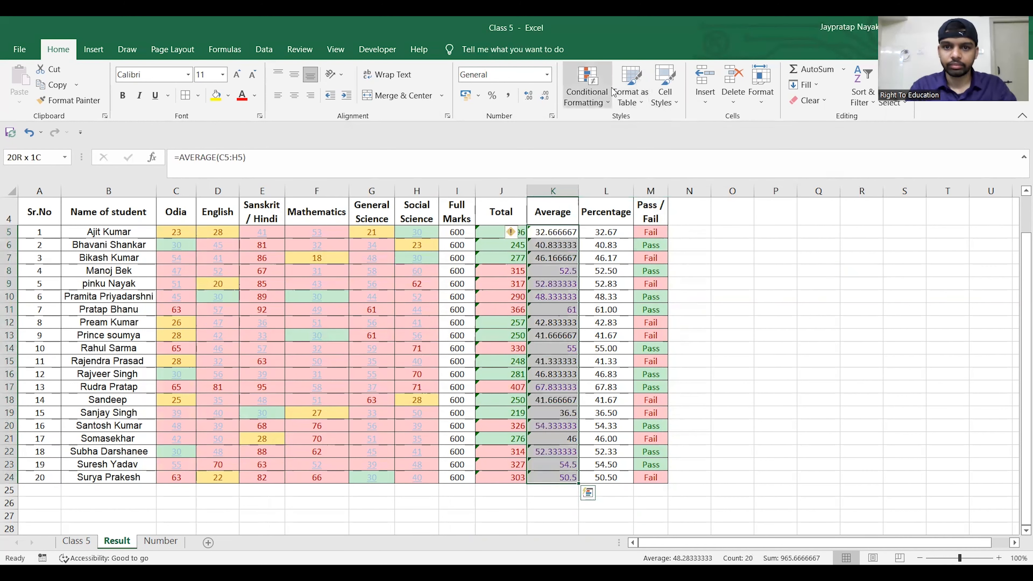
{"action": "left_click", "coordinate": [609, 107]}
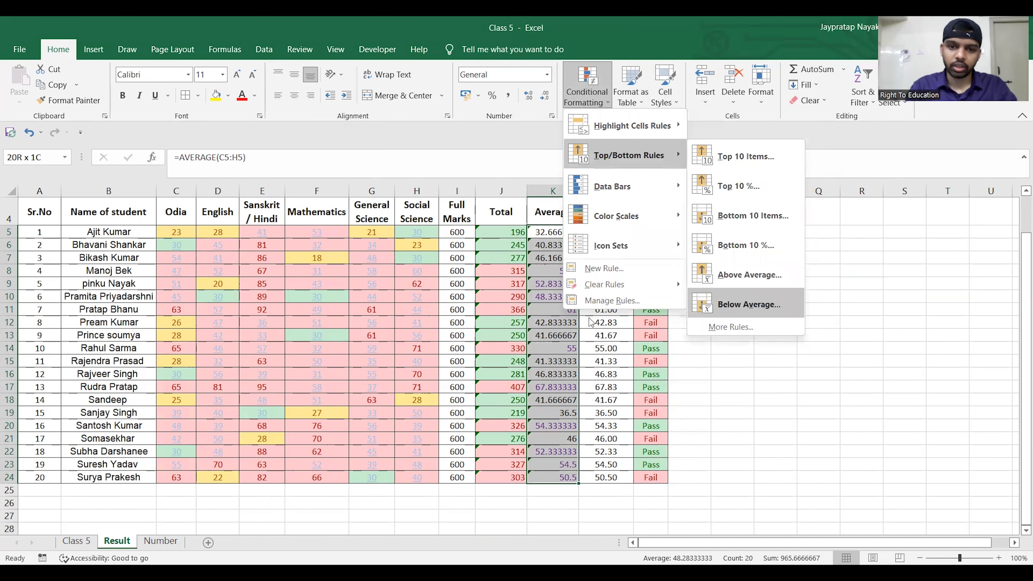
{"action": "left_click", "coordinate": [723, 312]}
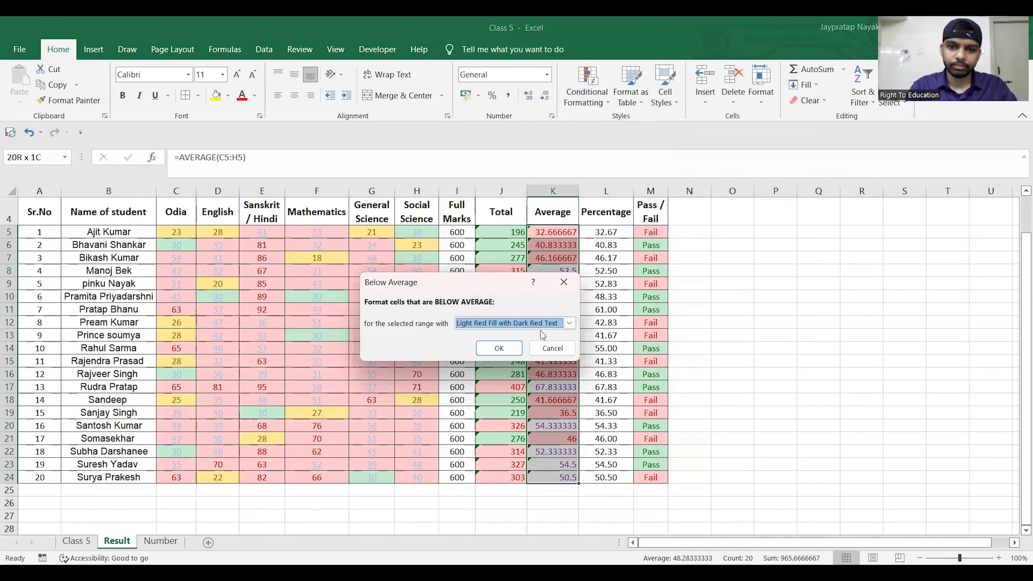
{"action": "left_click", "coordinate": [570, 326]}
{"action": "left_click", "coordinate": [502, 392]}
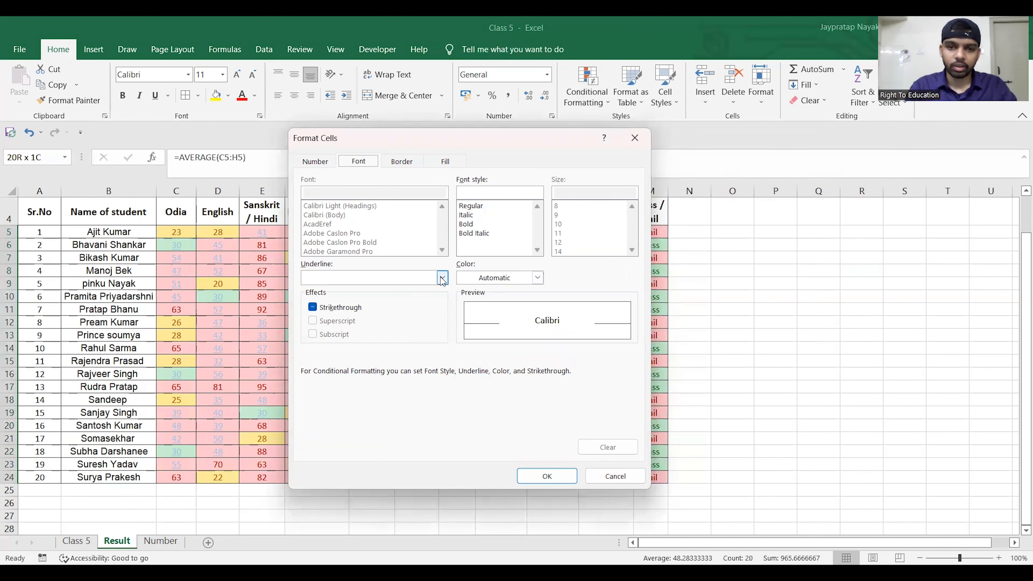
- Set the custom format's underline to Double and apply the below-average rule
{"action": "left_click", "coordinate": [441, 279]}
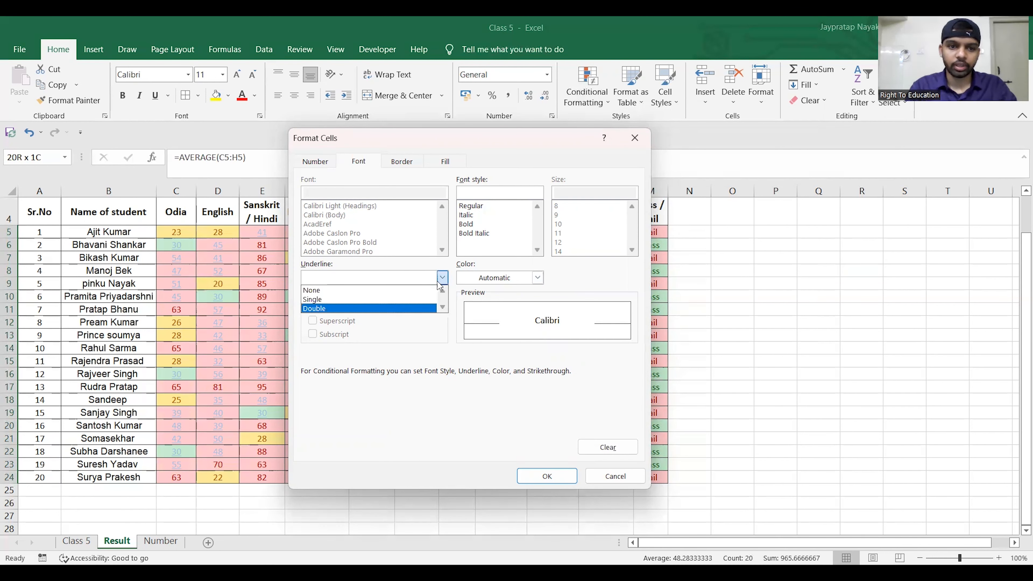
{"action": "left_click", "coordinate": [382, 308]}
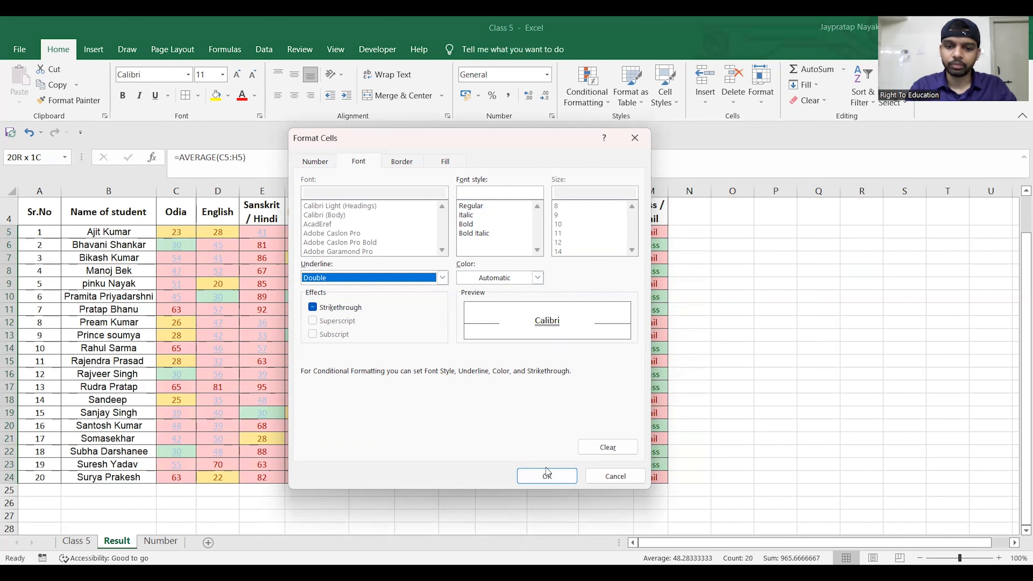
{"action": "left_click", "coordinate": [550, 476]}
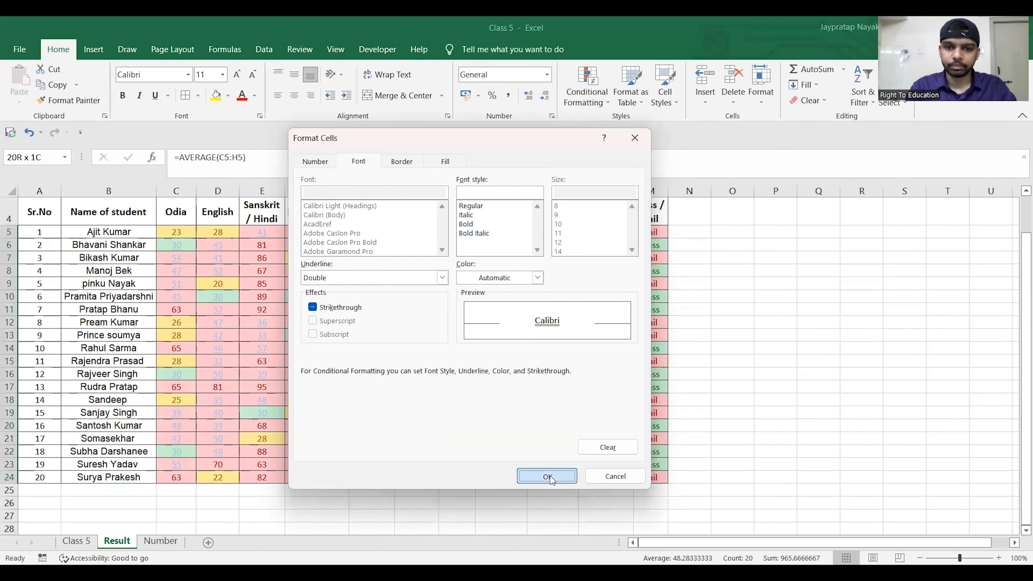
{"action": "left_click", "coordinate": [503, 350]}
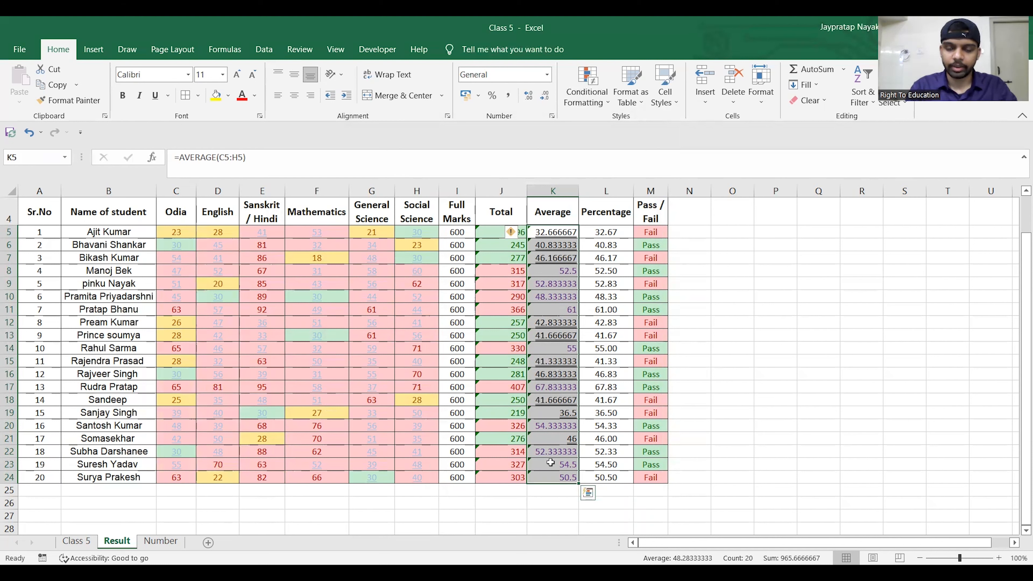
{"action": "left_click", "coordinate": [775, 283]}
{"action": "left_click", "coordinate": [607, 102]}
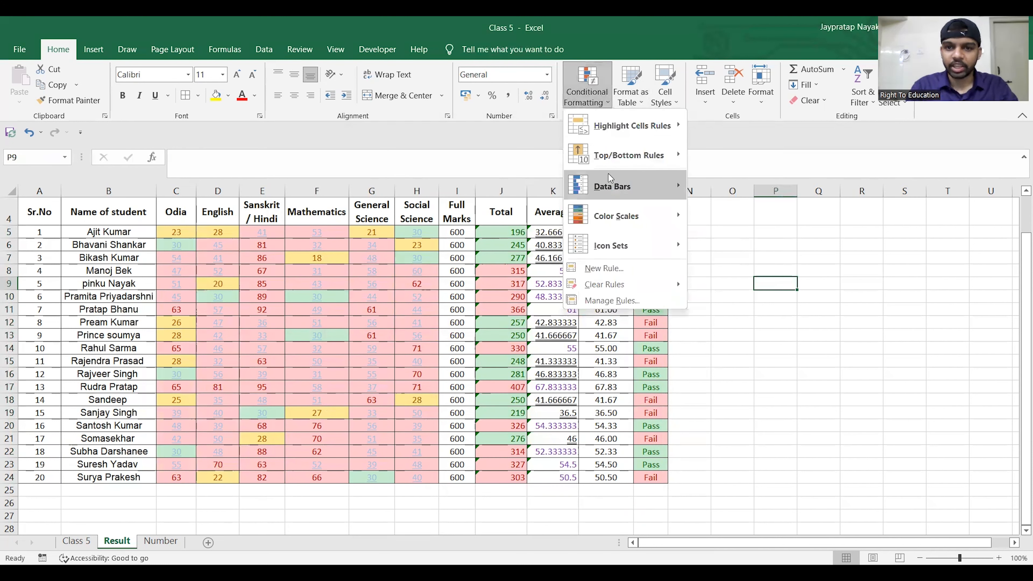
{"action": "mouse_move", "coordinate": [625, 192]}
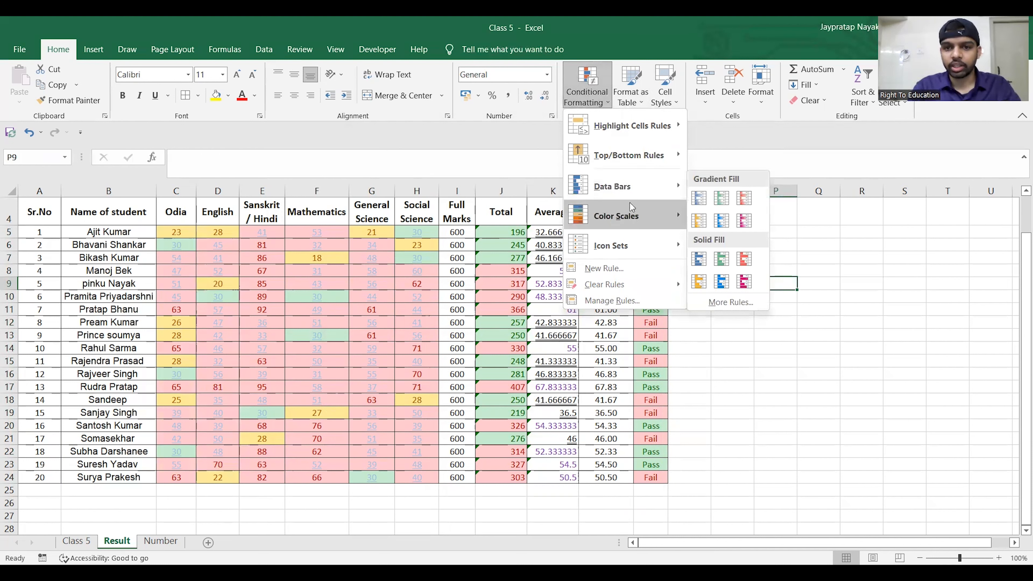
{"action": "left_click", "coordinate": [530, 177]}
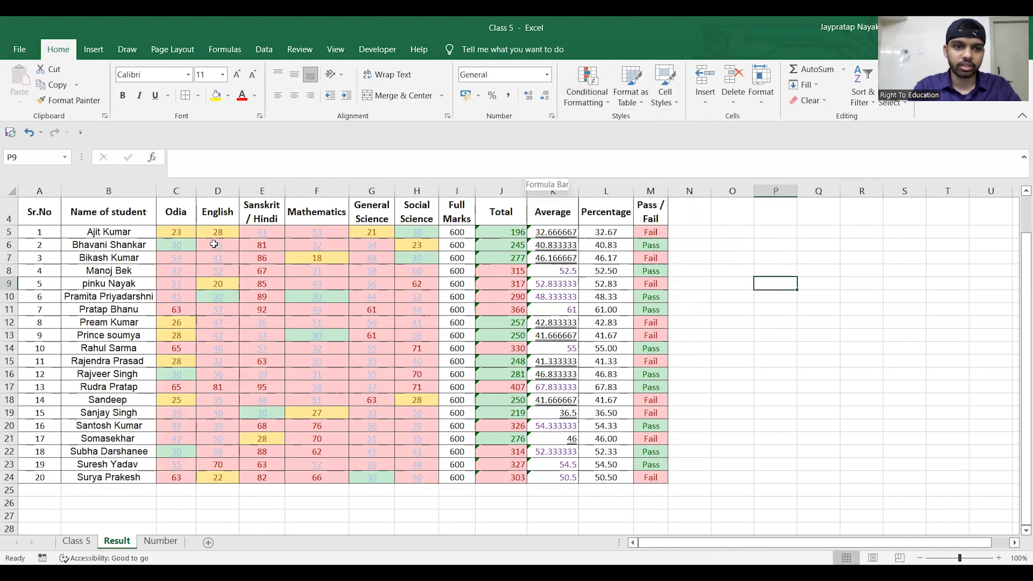
- Preview the gradient-fill Red Data Bar on the whole marksheet range A5:M24
{"action": "left_click", "coordinate": [182, 236]}
{"action": "key", "text": "ctrl+shift+Right"}
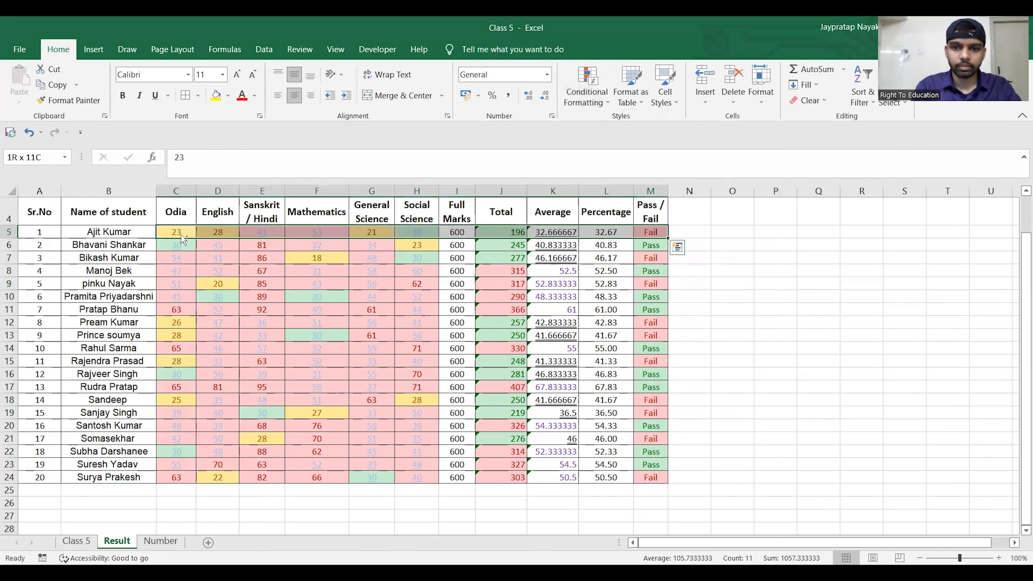
{"action": "key", "text": "ctrl+shift+Down"}
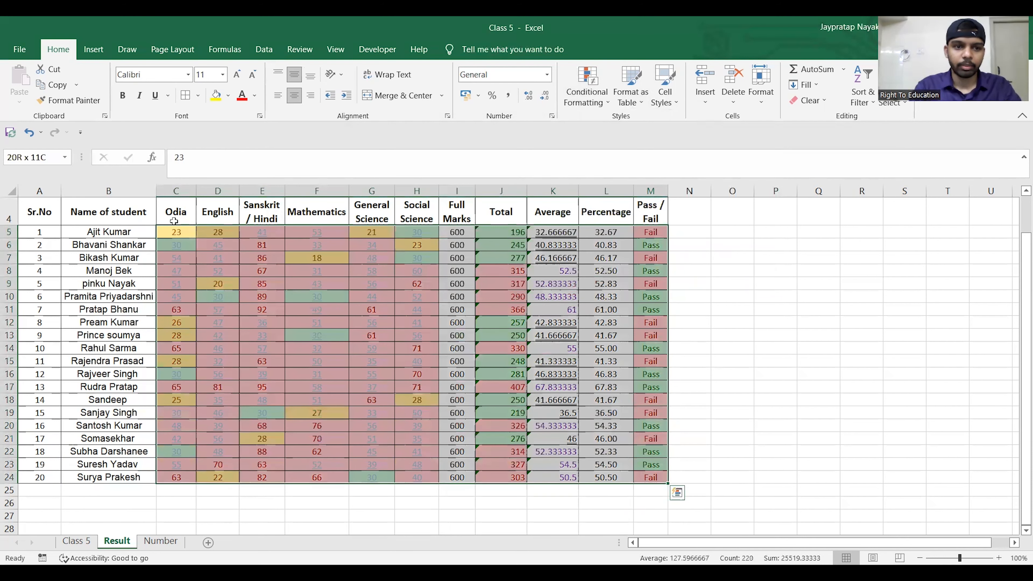
{"action": "left_click", "coordinate": [25, 229]}
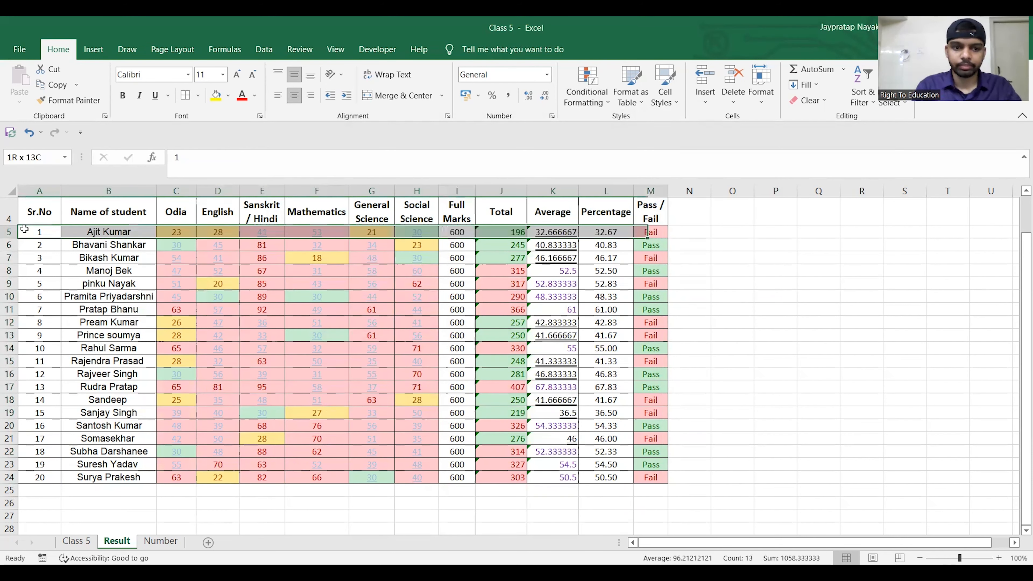
{"action": "key", "text": "ctrl+shift+End"}
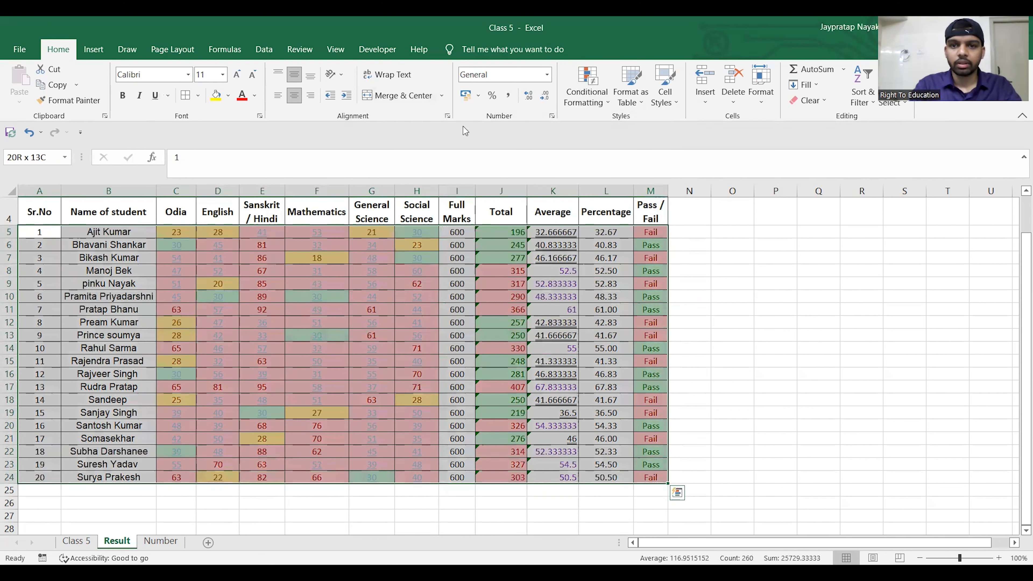
{"action": "left_click", "coordinate": [603, 102]}
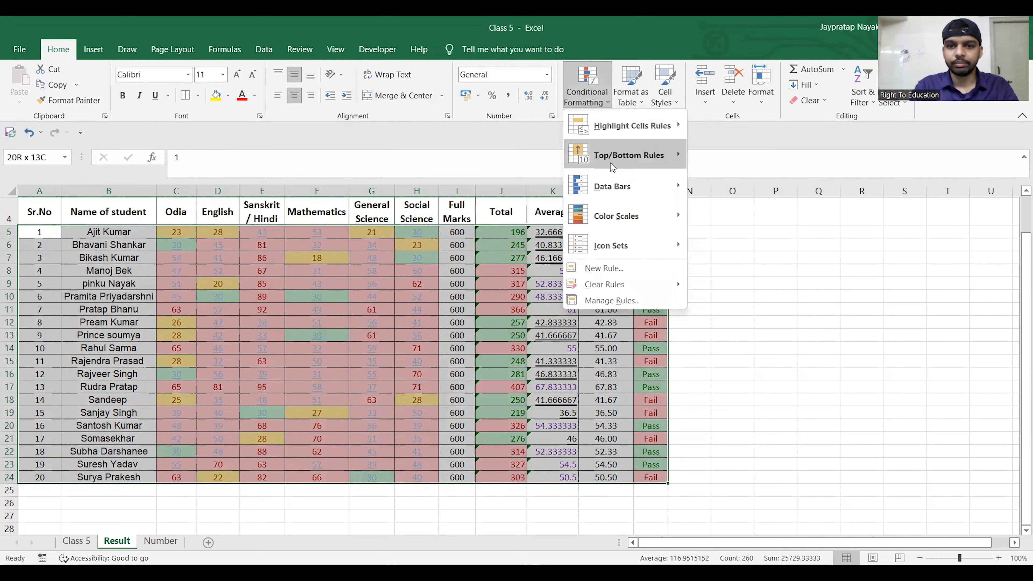
{"action": "mouse_move", "coordinate": [617, 187]}
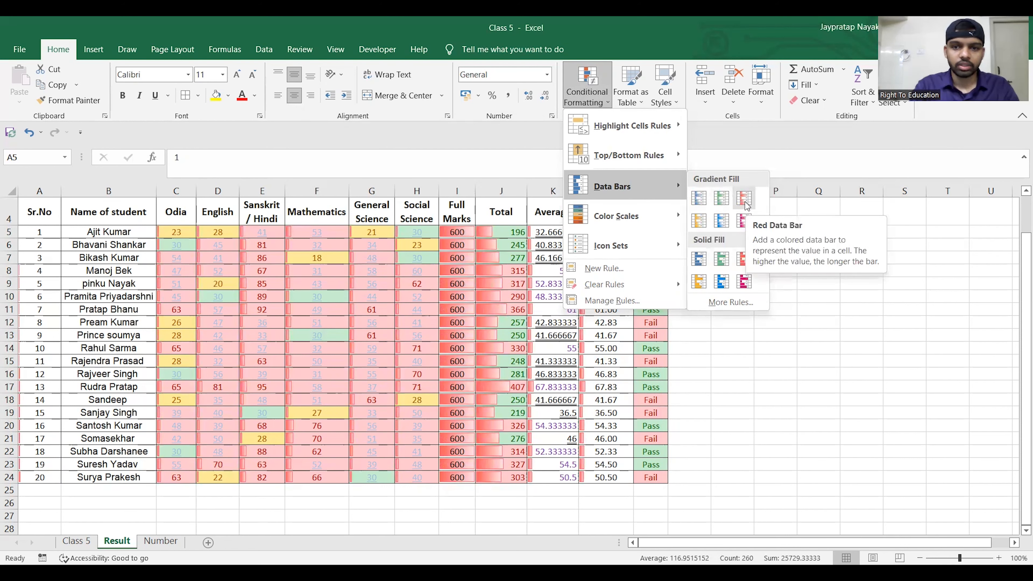
{"action": "left_click", "coordinate": [487, 182]}
{"action": "left_click", "coordinate": [186, 232]}
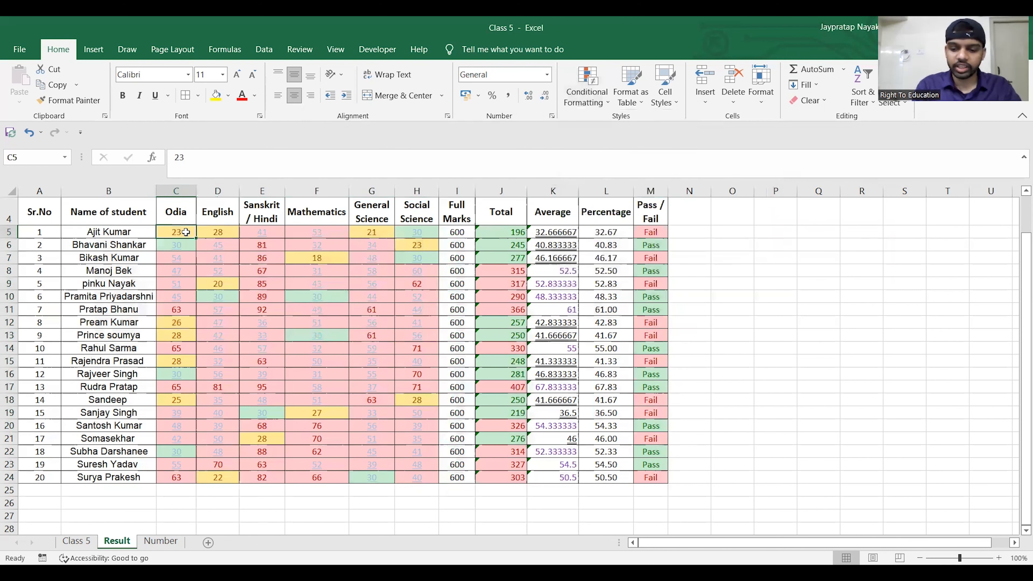
{"action": "key", "text": "ctrl+shift+Right"}
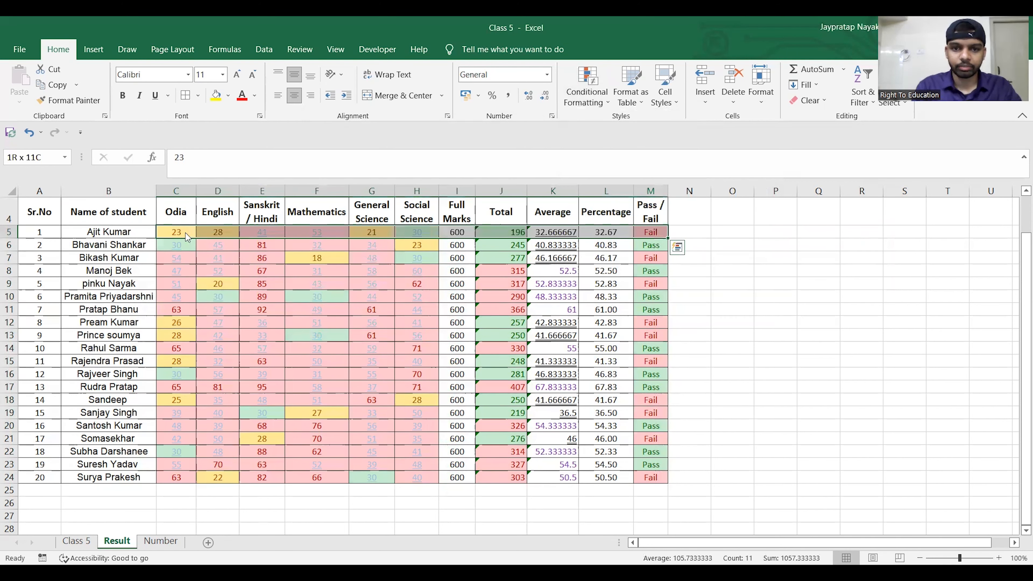
{"action": "key", "text": "ctrl+q"}
{"action": "key", "text": "t"}
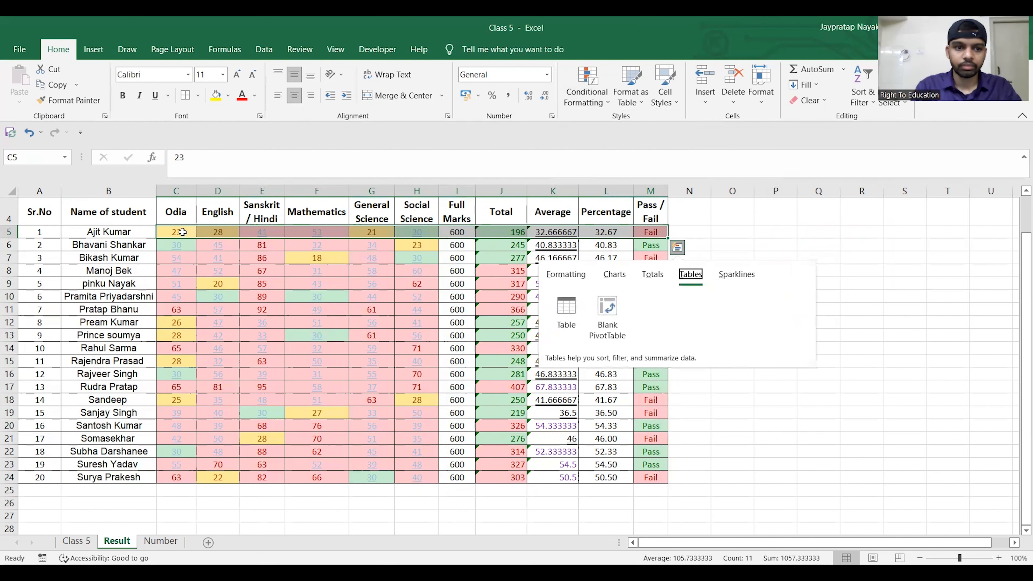
- Select the subject marks C5:H24 and set their cell fill to No Fill
{"action": "left_click", "coordinate": [181, 232]}
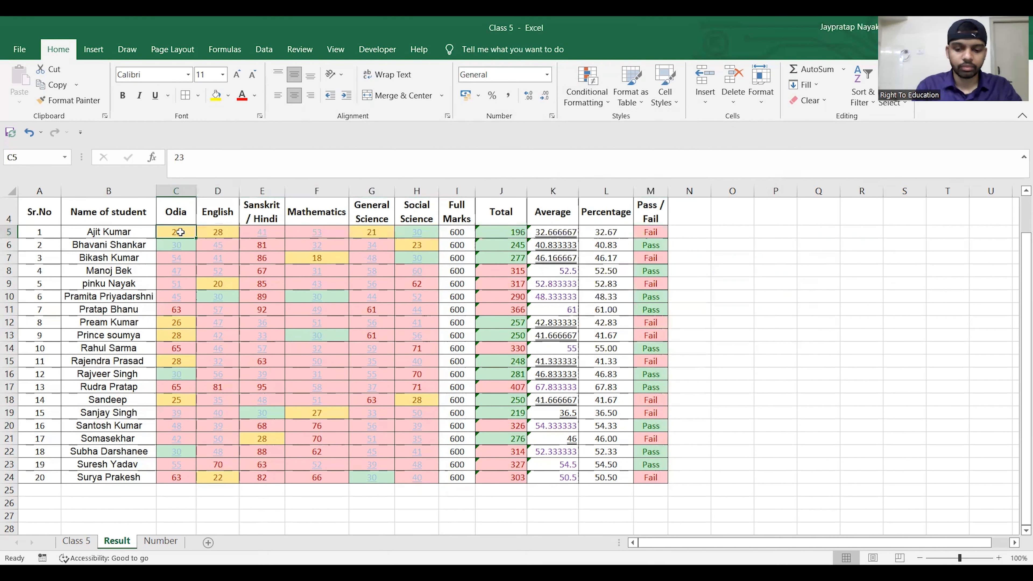
{"action": "key", "text": "shift+Right"}
{"action": "key", "text": "shift+Right"}
{"action": "key", "text": "shift+Right"}
{"action": "key", "text": "shift+Right"}
{"action": "key", "text": "shift+Right"}
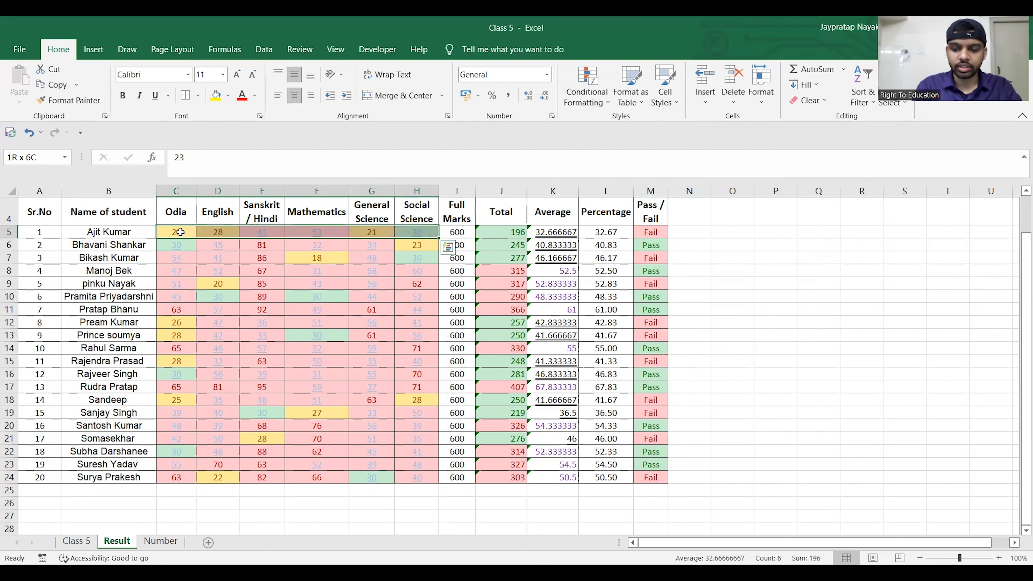
{"action": "key", "text": "ctrl+shift+Down"}
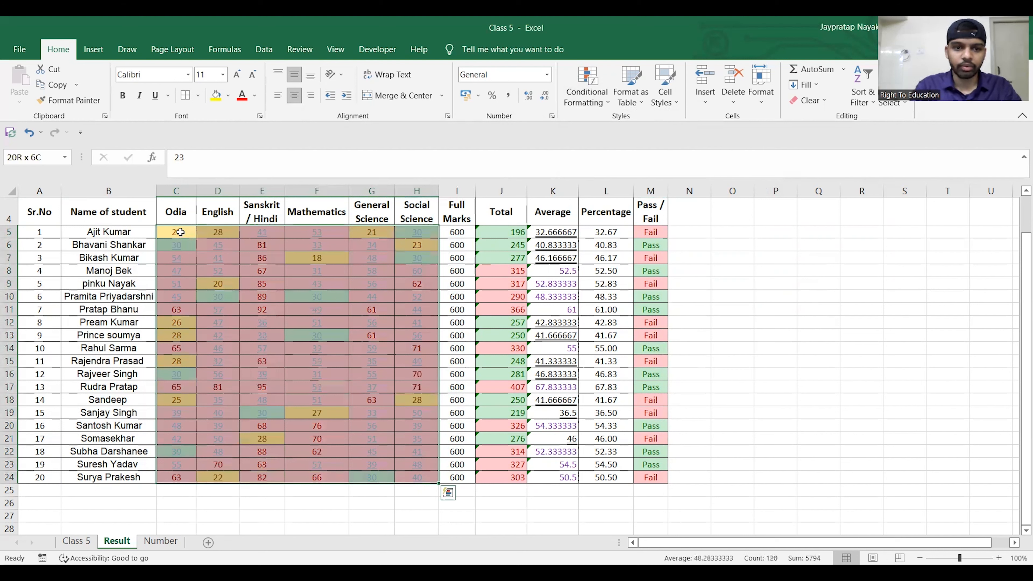
{"action": "left_click", "coordinate": [228, 95]}
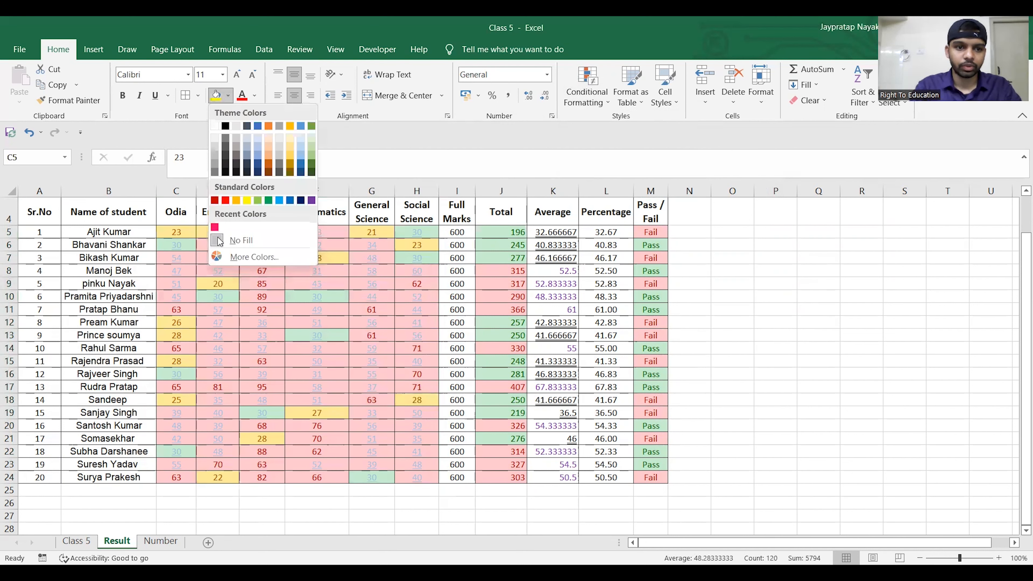
{"action": "left_click", "coordinate": [218, 239]}
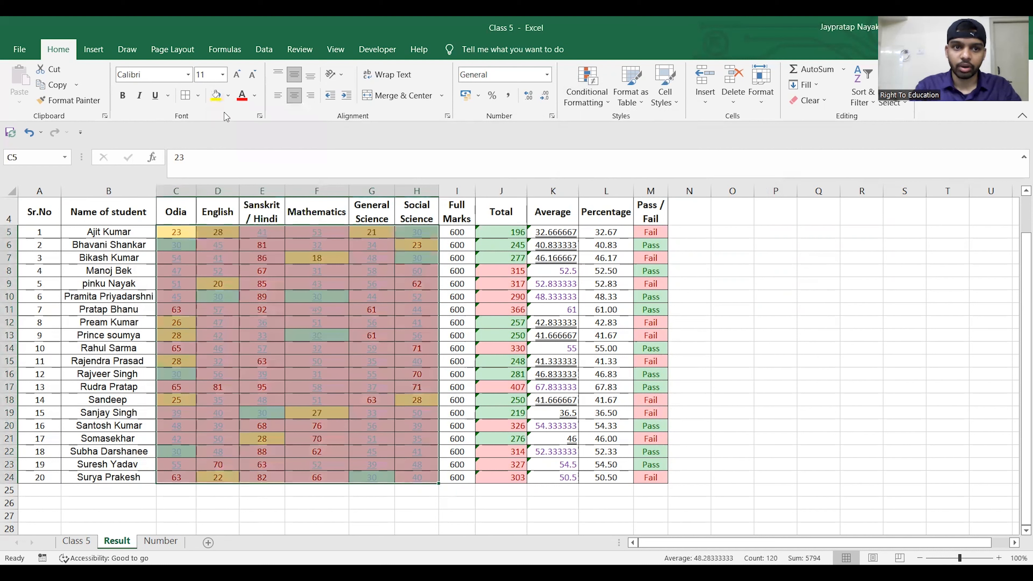
- Clear the conditional formatting rules from the selected subject marks C5:H24 only
{"action": "left_click", "coordinate": [608, 100]}
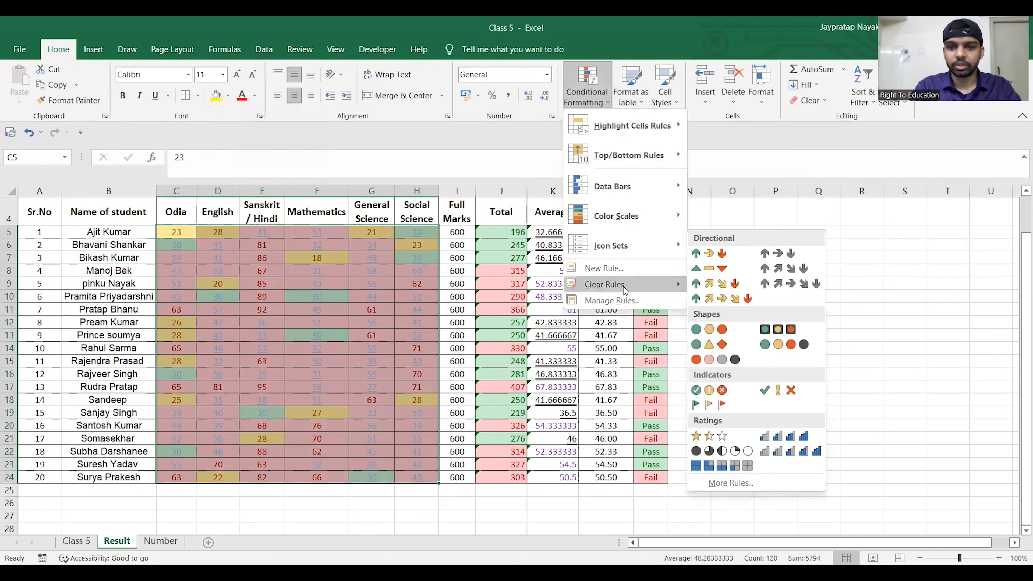
{"action": "mouse_move", "coordinate": [625, 291]}
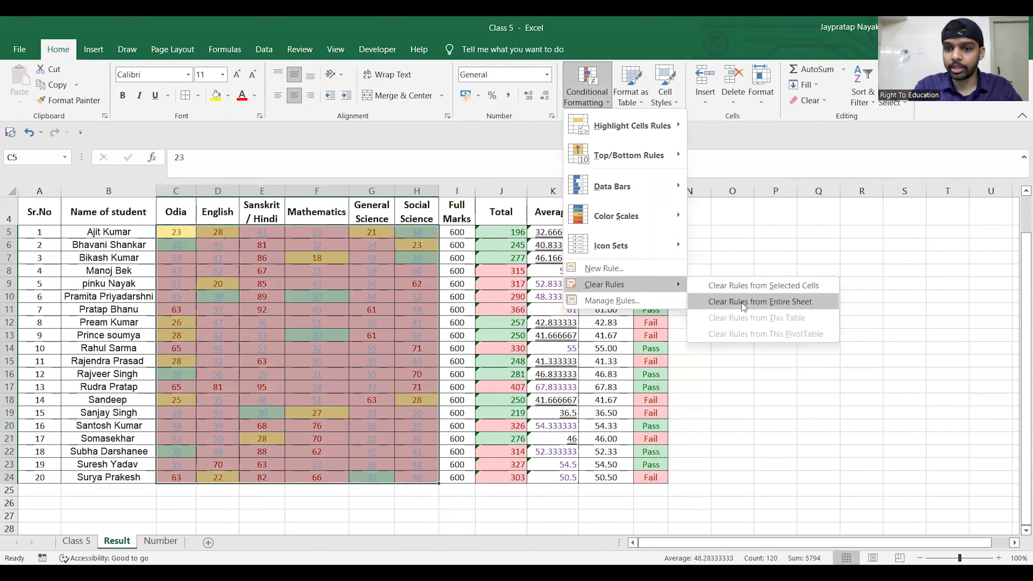
{"action": "left_click", "coordinate": [746, 286]}
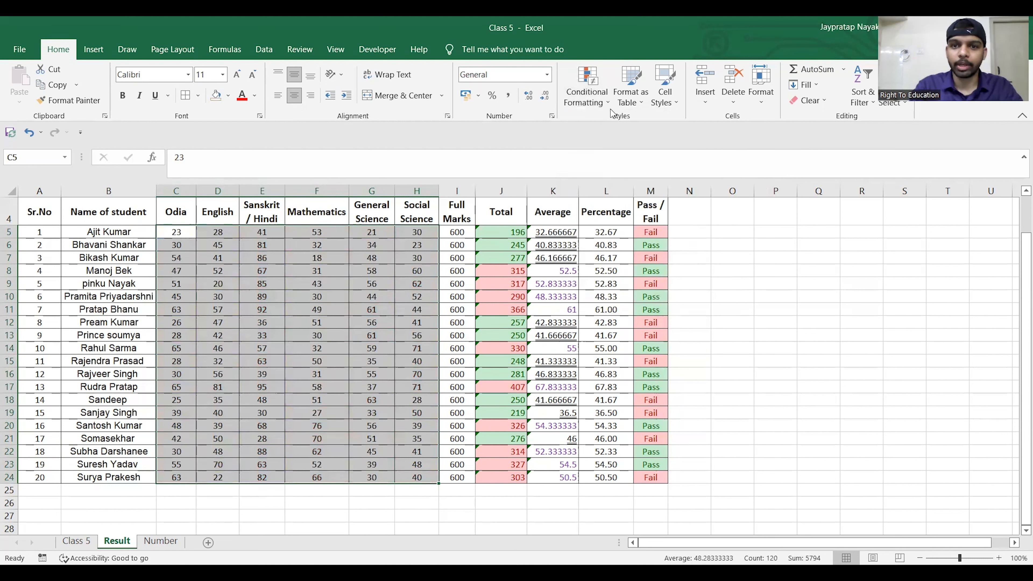
- Apply the blue solid-fill data bars to the marks C5:H24 and compare the bars in several cells
{"action": "left_click", "coordinate": [606, 93]}
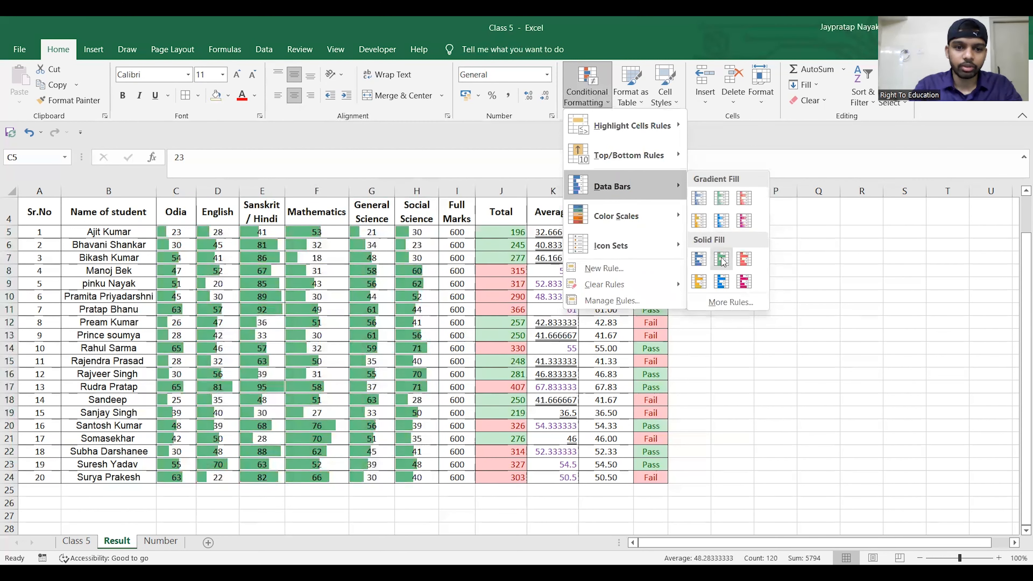
{"action": "left_click", "coordinate": [699, 258]}
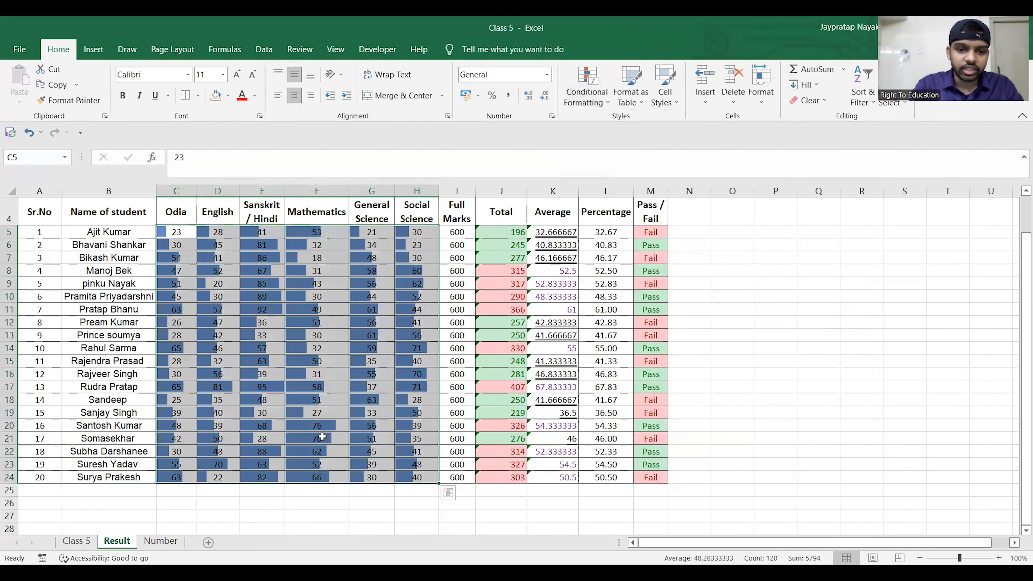
{"action": "left_click", "coordinate": [321, 437]}
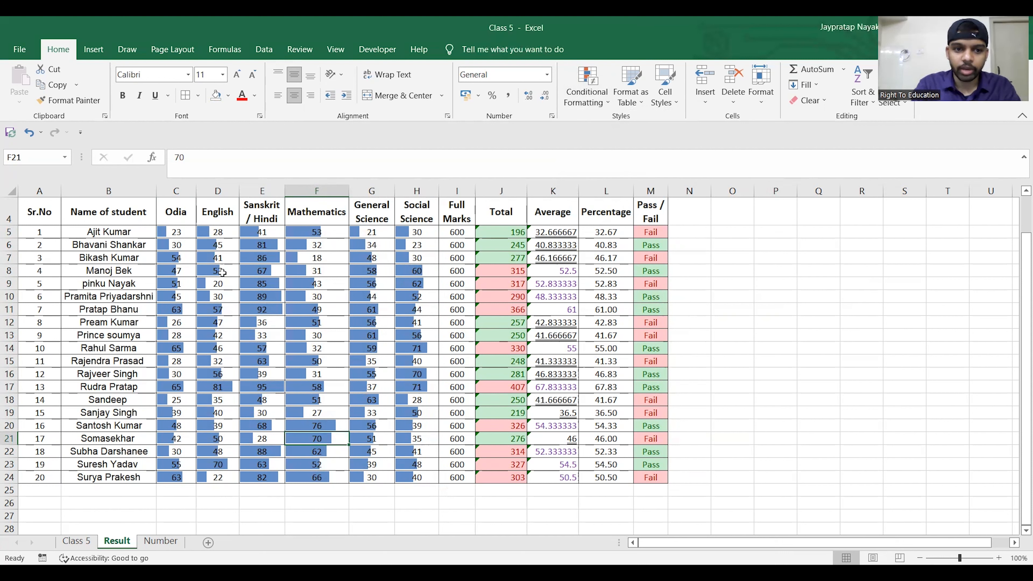
{"action": "left_click", "coordinate": [275, 389]}
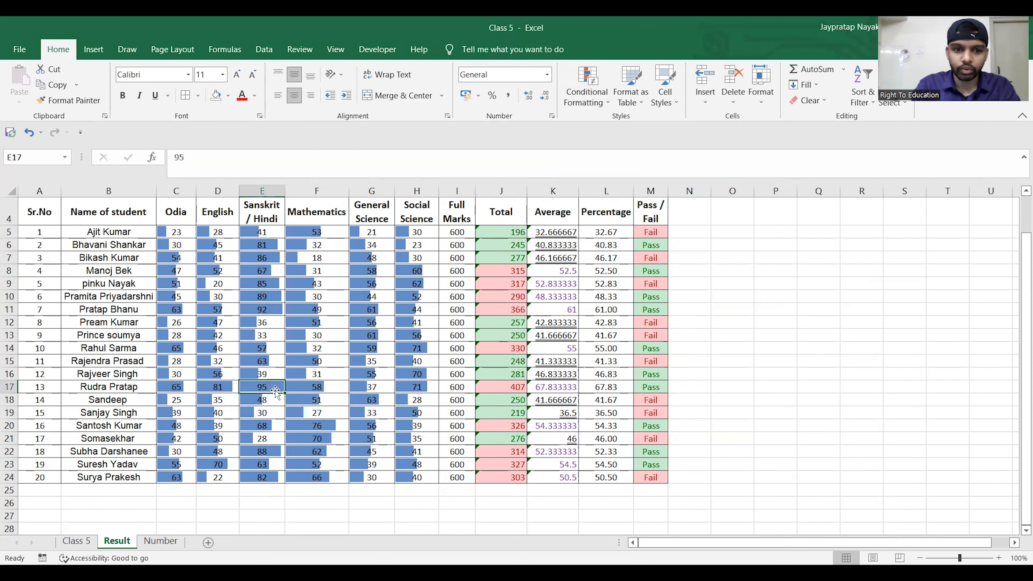
{"action": "left_click", "coordinate": [422, 386]}
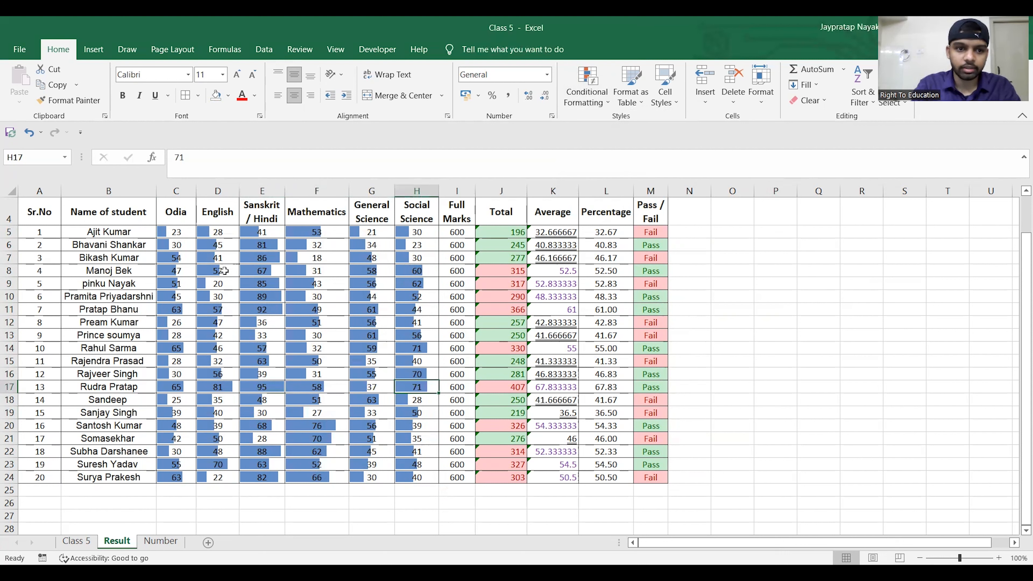
{"action": "left_click", "coordinate": [174, 233]}
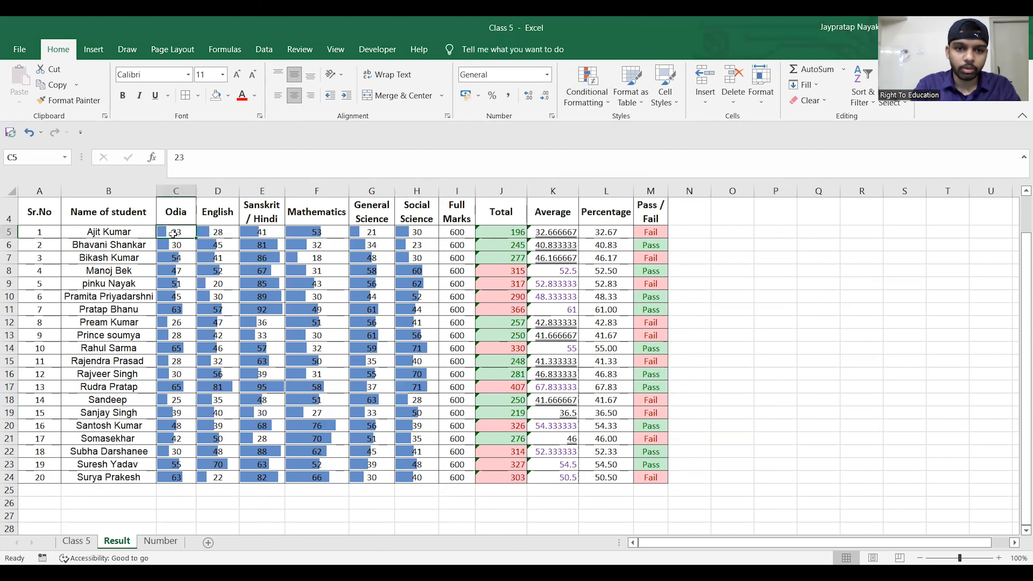
{"action": "left_click", "coordinate": [370, 233]}
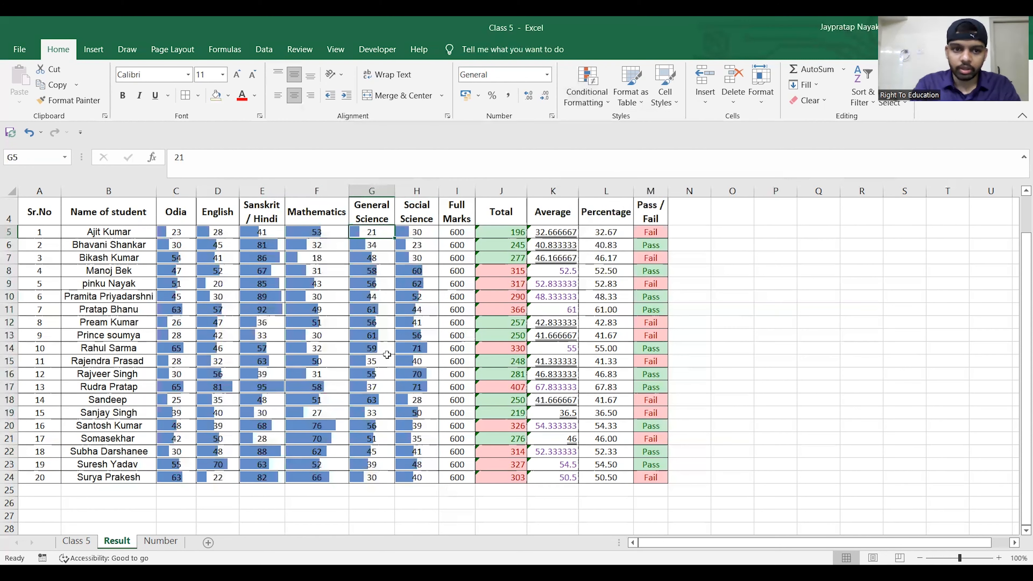
- Reselect the marks C5:H24, view the data bar settings for a new formatting rule, and close them without changes
{"action": "left_click", "coordinate": [182, 230]}
{"action": "left_click_drag", "start_coordinate": [182, 230], "coordinate": [457, 244]}
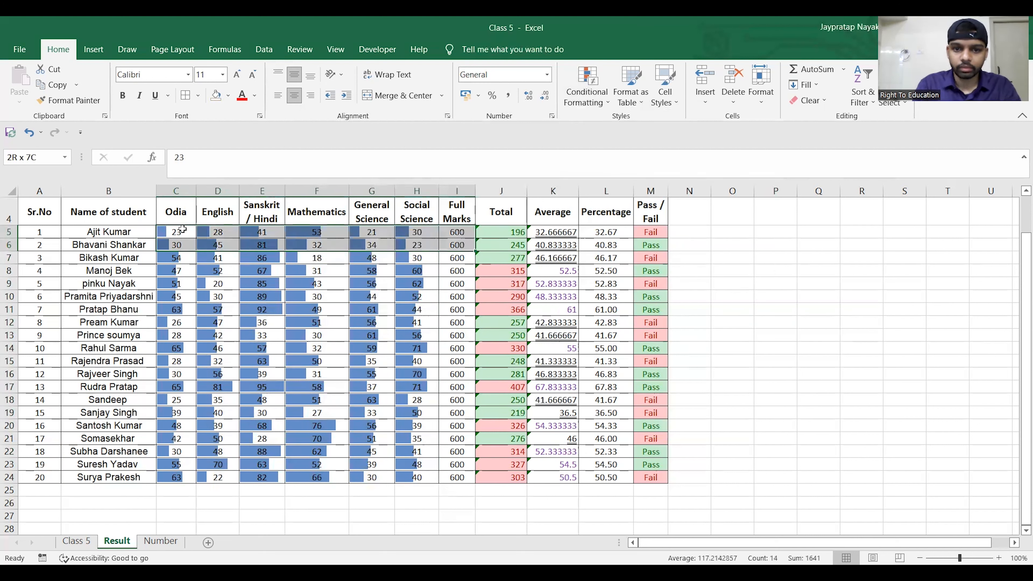
{"action": "key", "text": "shift+Left"}
{"action": "key", "text": "shift+Down"}
{"action": "key", "text": "ctrl+shift+Down"}
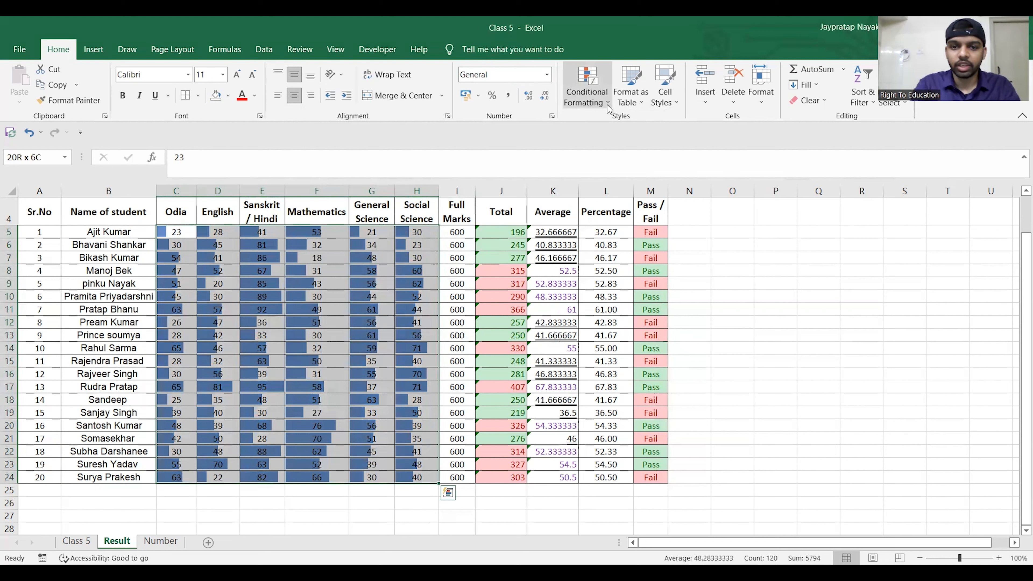
{"action": "left_click", "coordinate": [587, 86]}
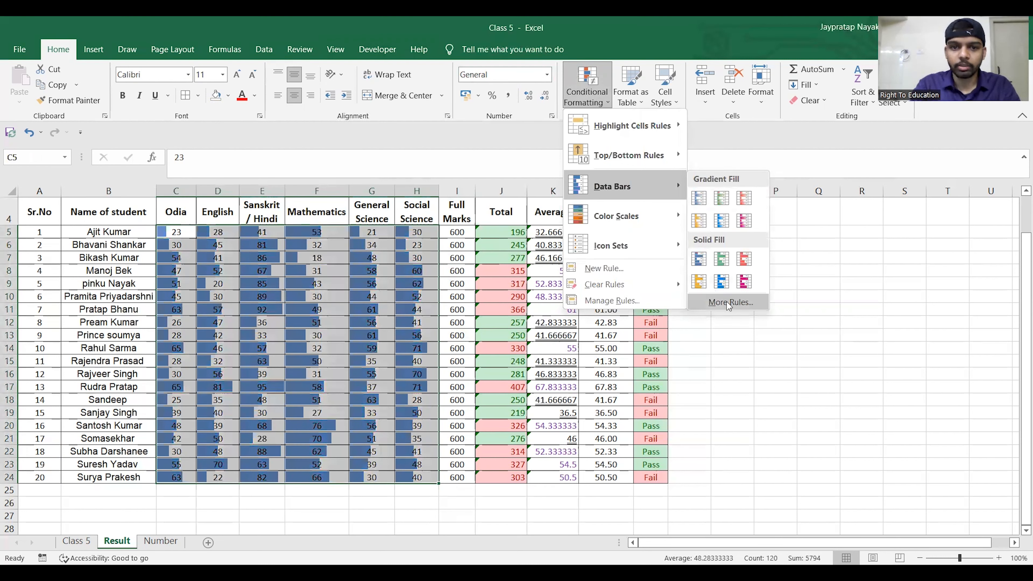
{"action": "left_click", "coordinate": [726, 301]}
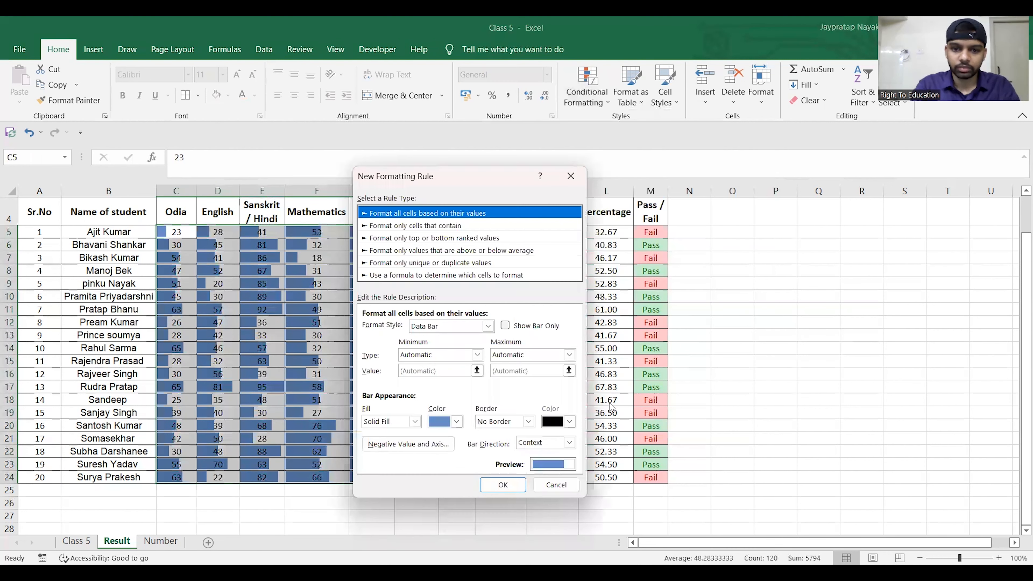
{"action": "left_click", "coordinate": [573, 182]}
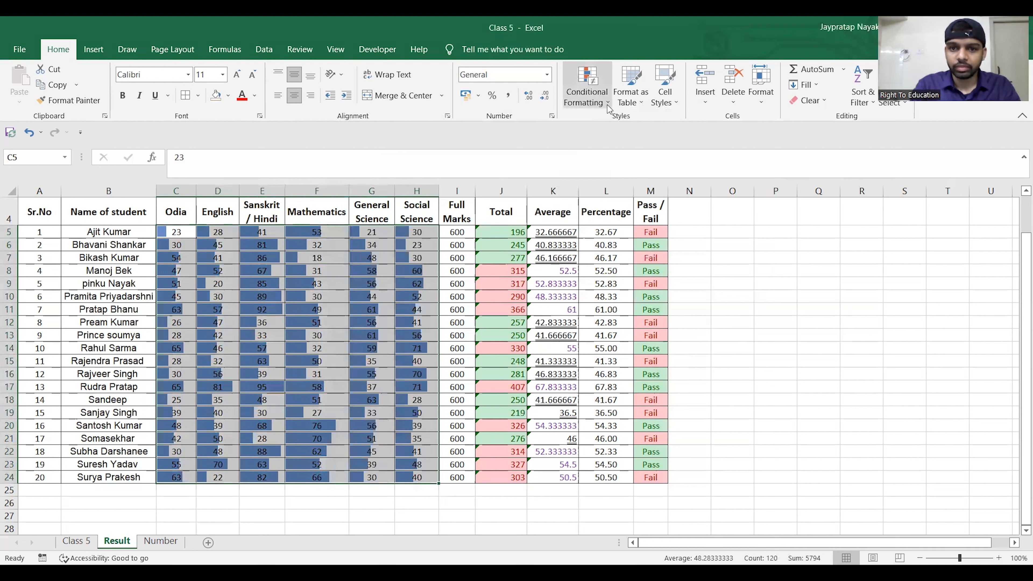
- Look over the colour scale and icon set options, and clear the data bar rule from the marks C5:H24
{"action": "left_click", "coordinate": [607, 105]}
{"action": "mouse_move", "coordinate": [632, 193]}
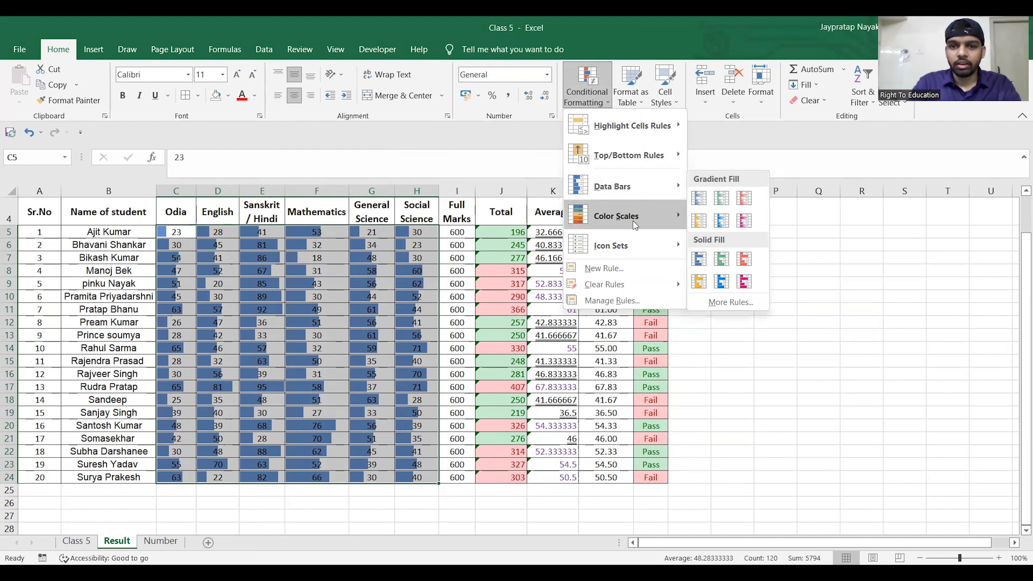
{"action": "mouse_move", "coordinate": [632, 220]}
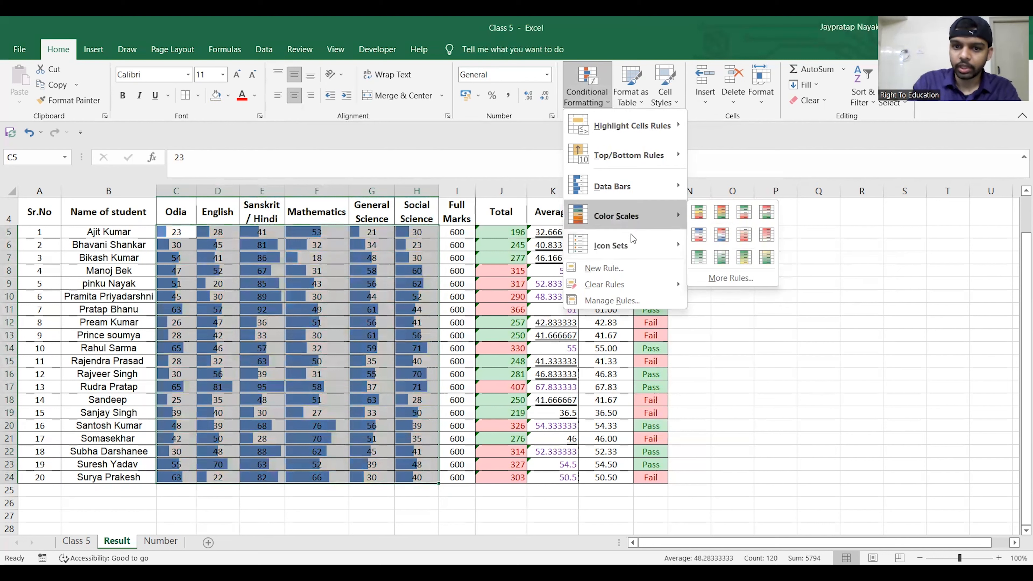
{"action": "mouse_move", "coordinate": [631, 244]}
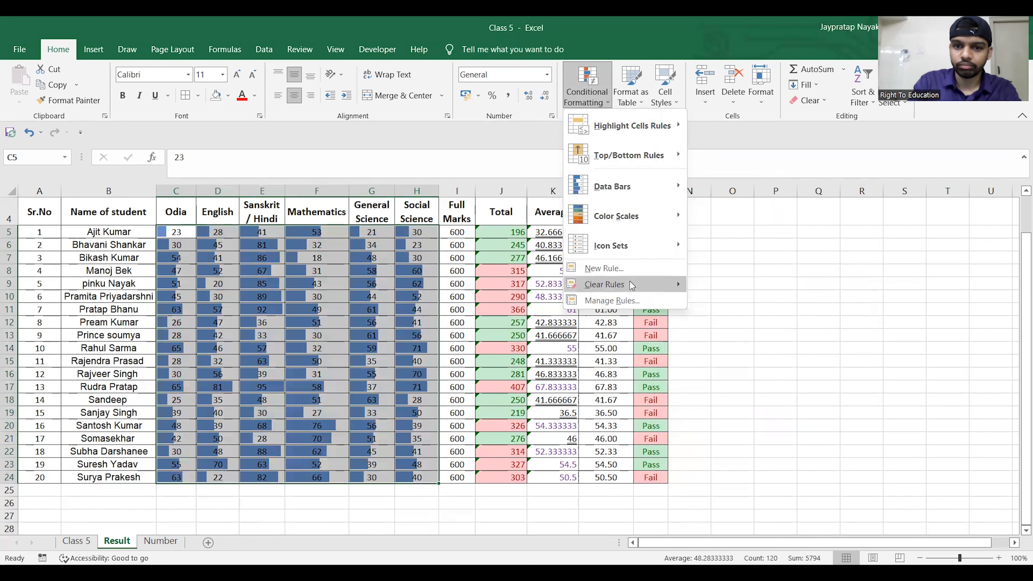
{"action": "mouse_move", "coordinate": [631, 286]}
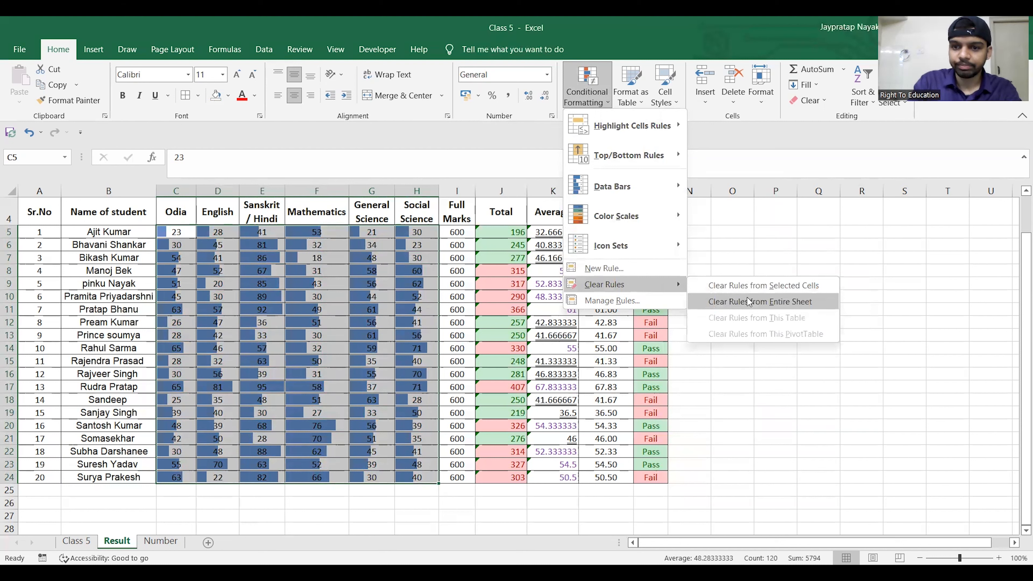
{"action": "left_click", "coordinate": [746, 287]}
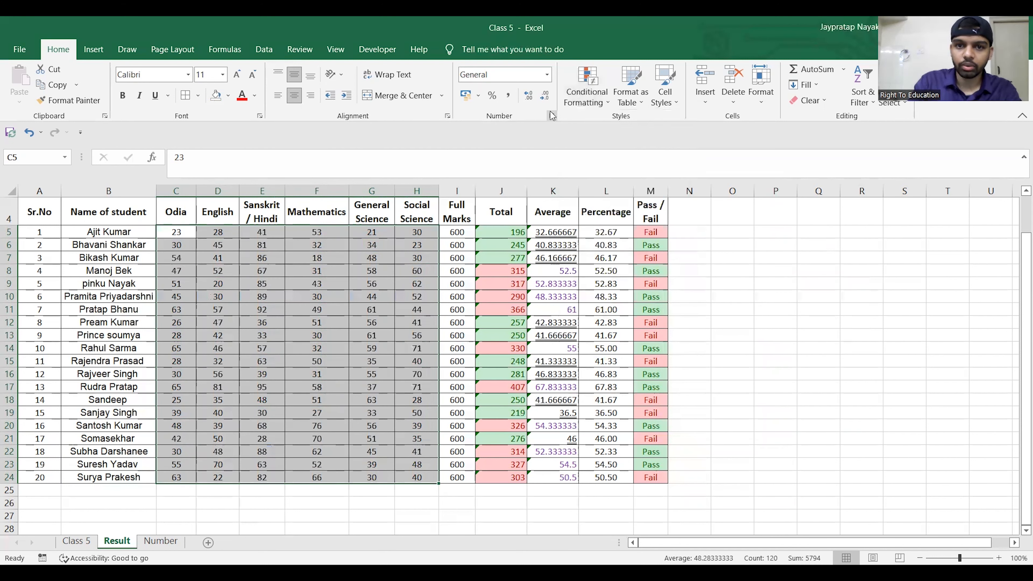
- Apply the Ratings icon set with four signal-bar icons to the marks C5:H24
{"action": "left_click", "coordinate": [606, 107]}
{"action": "mouse_move", "coordinate": [605, 247]}
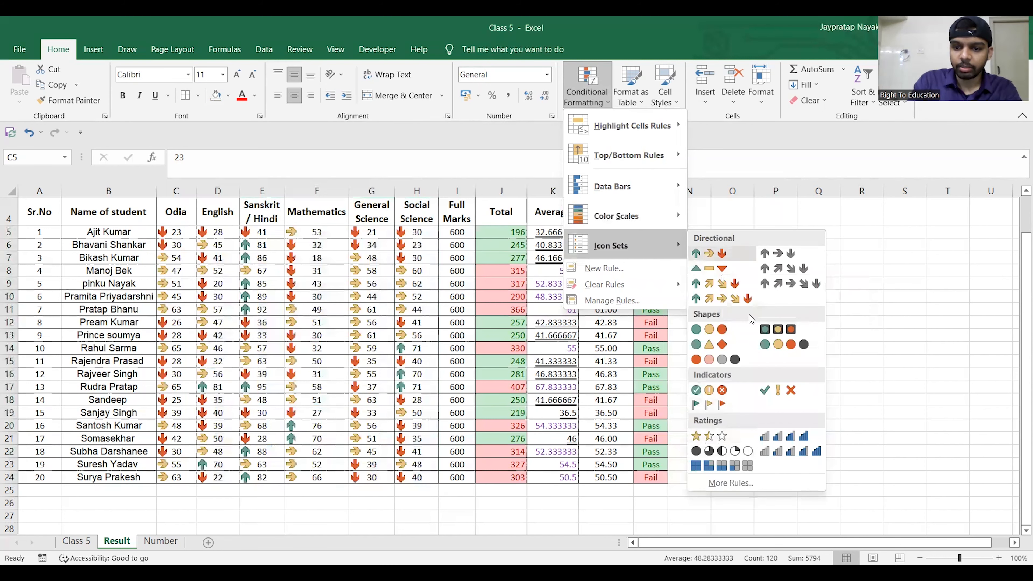
{"action": "left_click", "coordinate": [776, 436]}
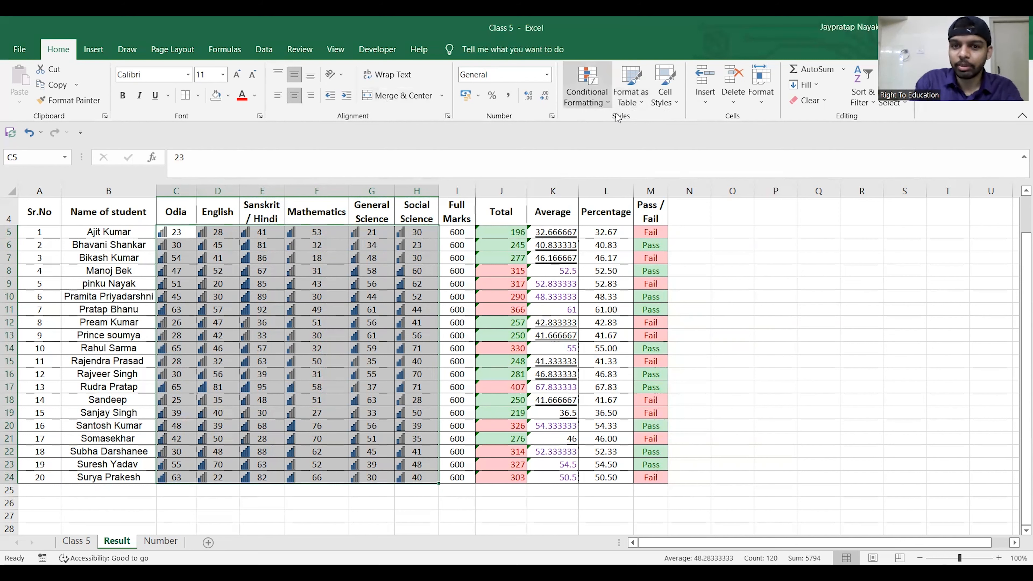
{"action": "left_click", "coordinate": [608, 102]}
{"action": "mouse_move", "coordinate": [621, 246]}
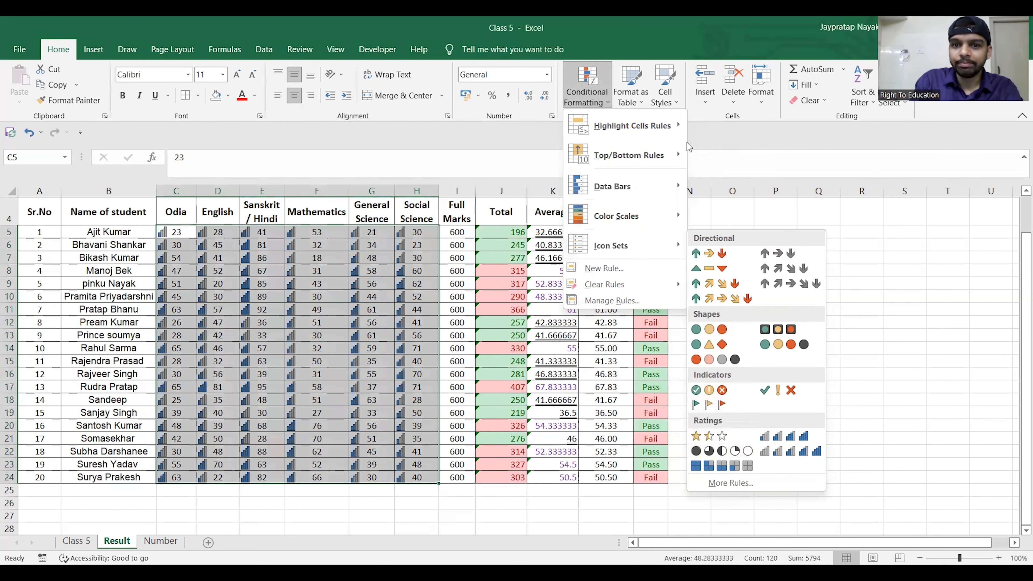
{"action": "left_click", "coordinate": [641, 106]}
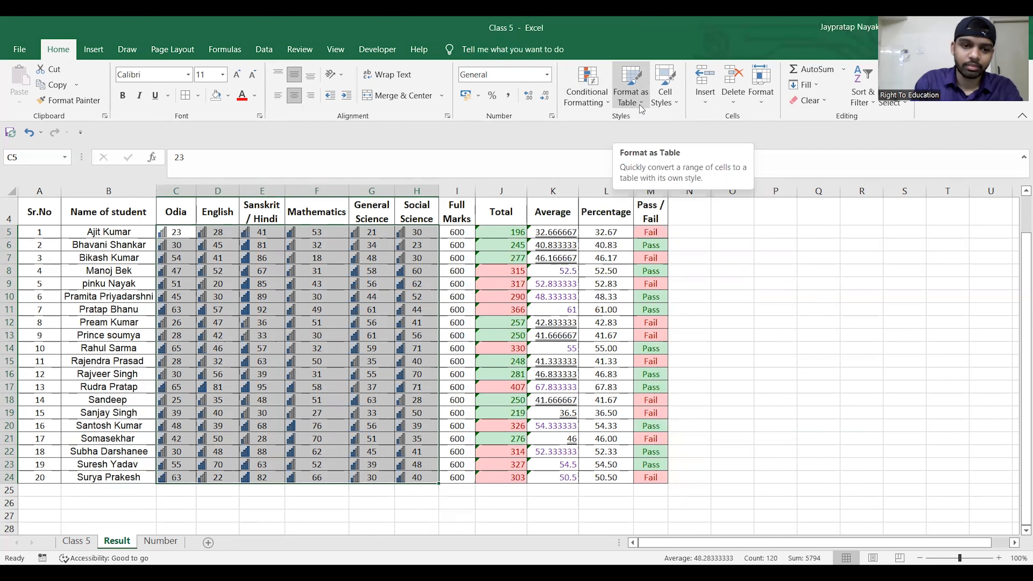
{"action": "left_click", "coordinate": [746, 297]}
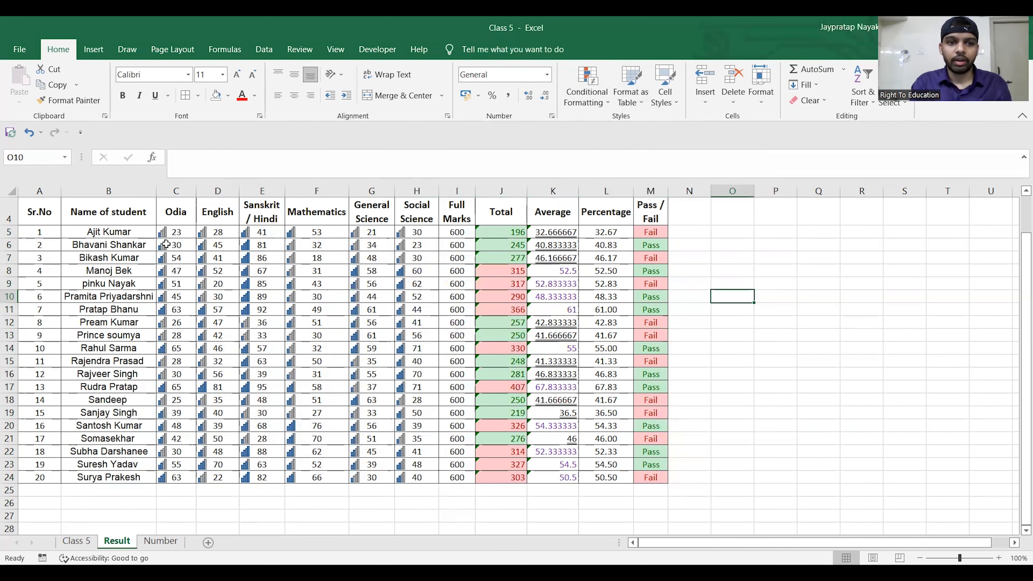
- Clear the icon set rule from the marks C5:H24
{"action": "left_click_drag", "start_coordinate": [173, 234], "coordinate": [418, 481]}
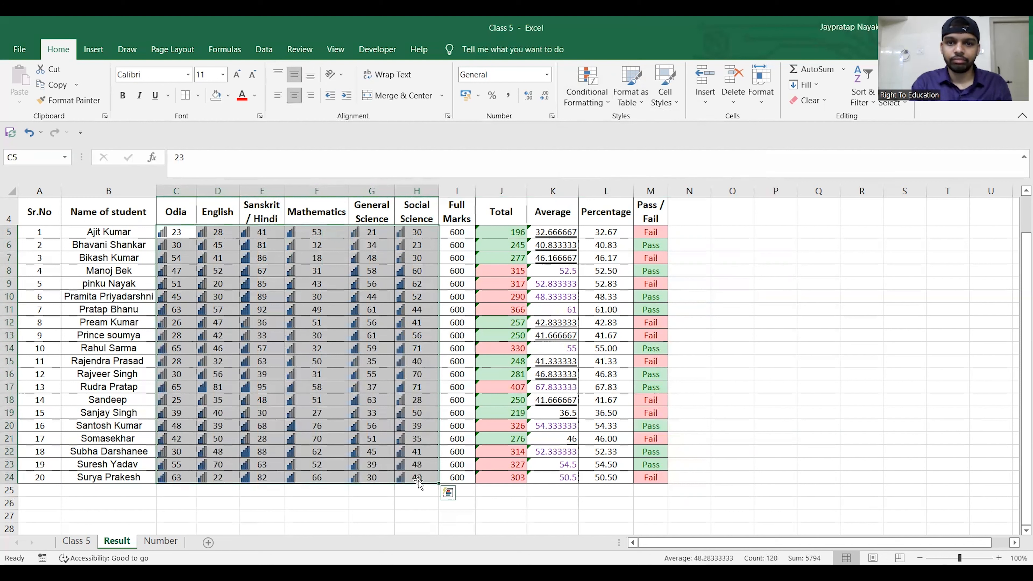
{"action": "left_click", "coordinate": [604, 111]}
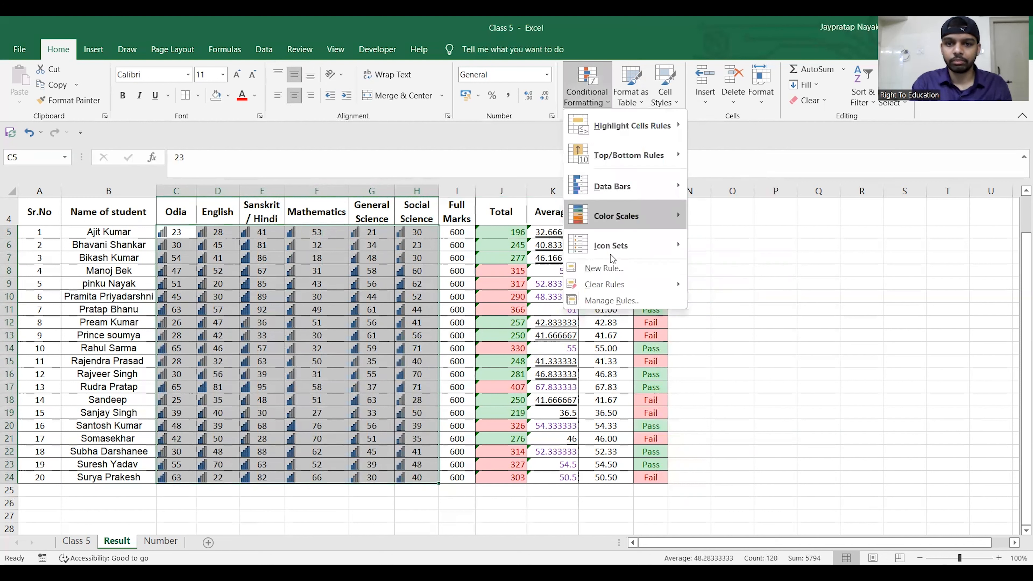
{"action": "mouse_move", "coordinate": [670, 284]}
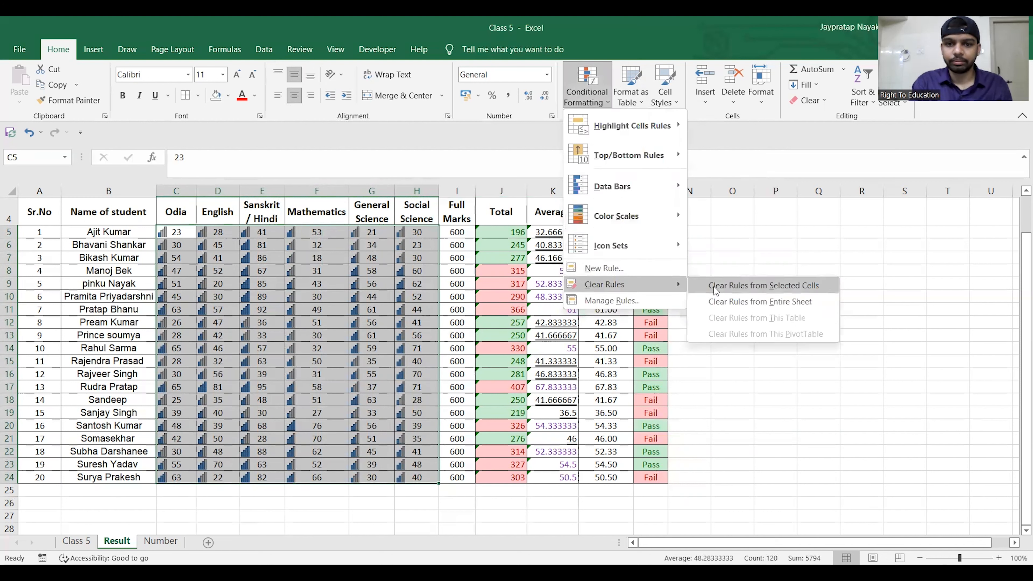
{"action": "left_click", "coordinate": [715, 286]}
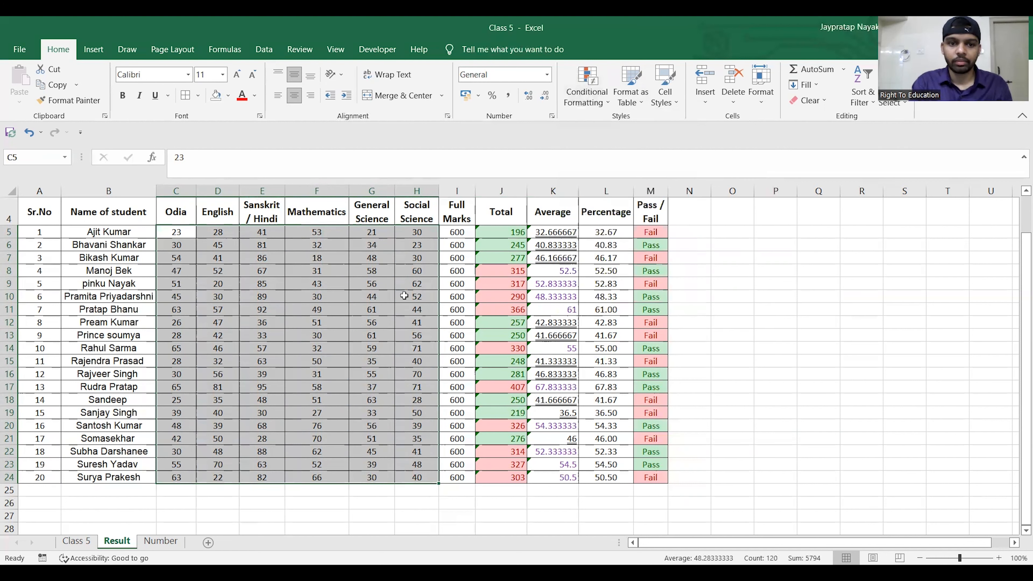
- Try formatting the marks C5:H24 as a table in a dark blue style without existing headers, and undo it
{"action": "left_click", "coordinate": [631, 86]}
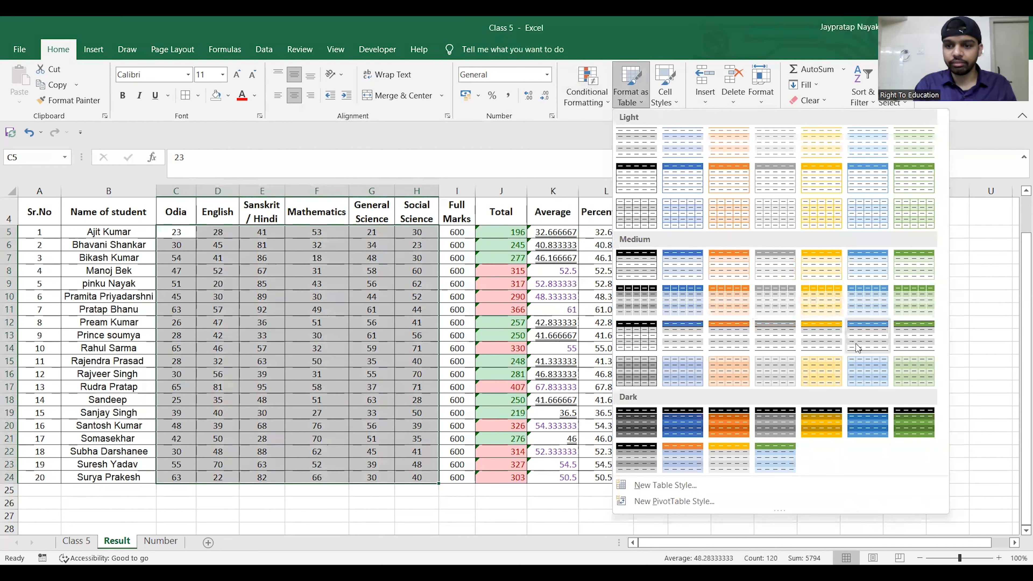
{"action": "left_click", "coordinate": [863, 429]}
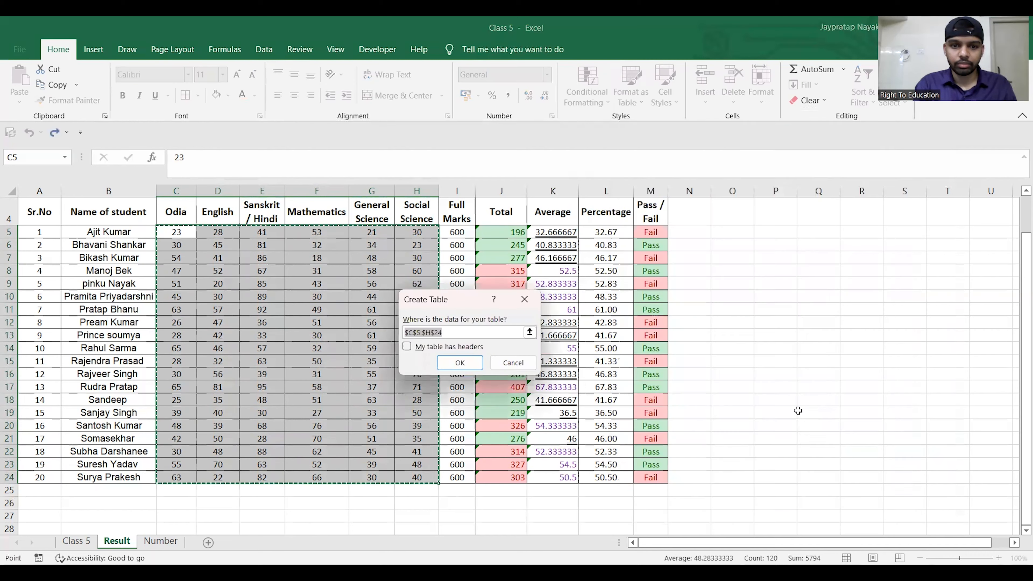
{"action": "left_click", "coordinate": [452, 364]}
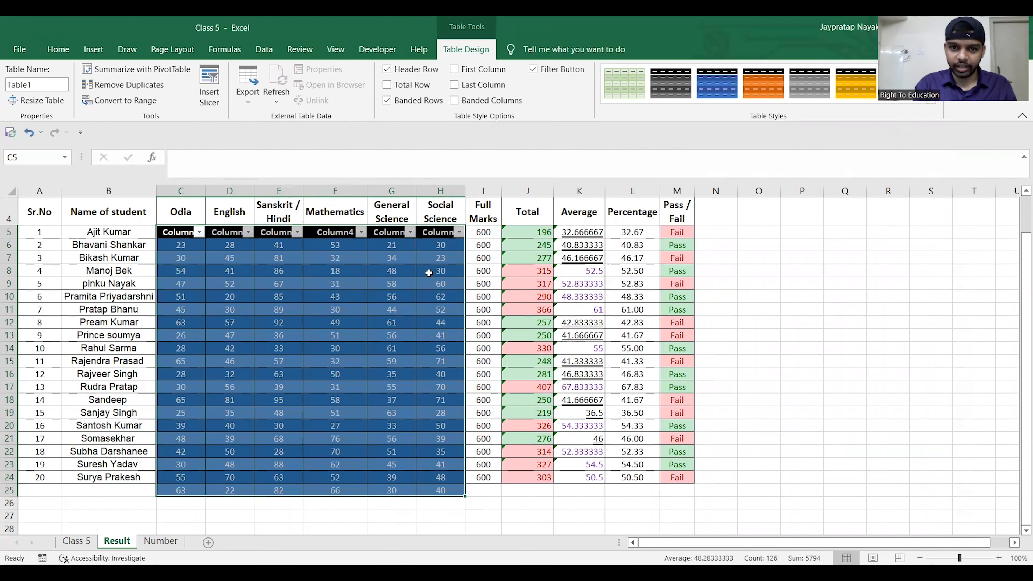
{"action": "key", "text": "ctrl+z"}
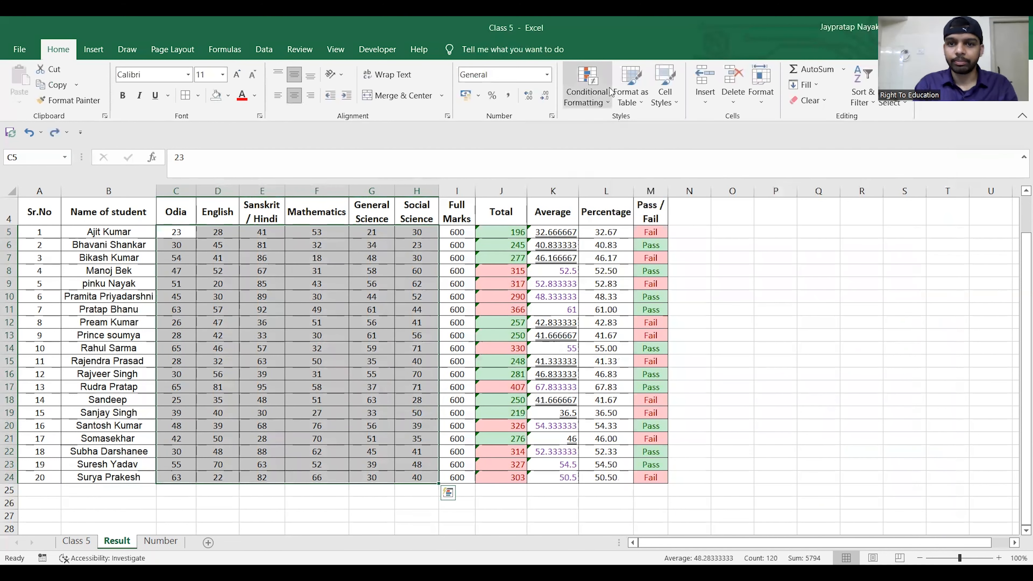
- Open the cell style options for the marks C5:H24 and preview the Calculation style
{"action": "left_click", "coordinate": [674, 95]}
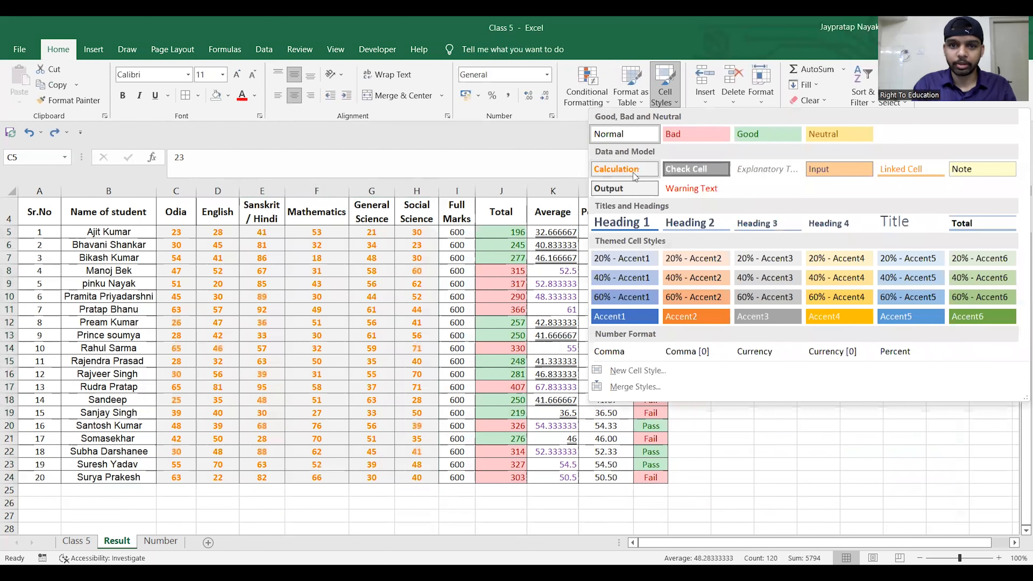